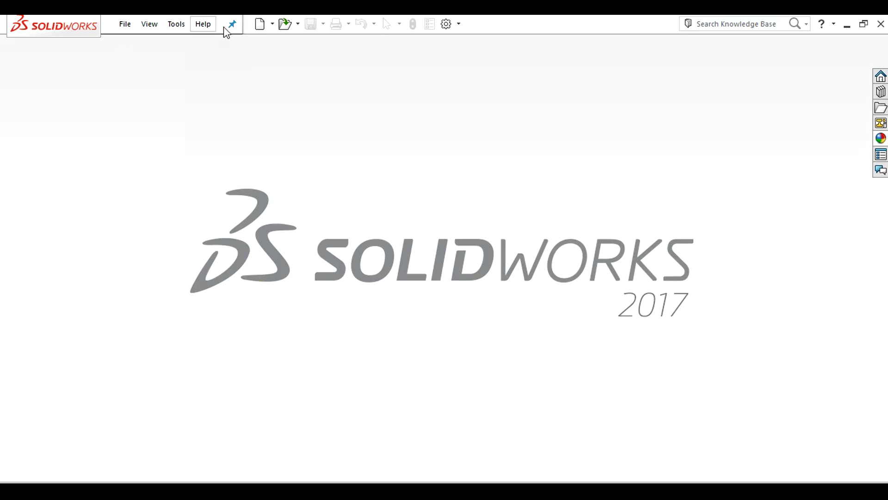
# Create a new part and draw an origin-centred rectangle on the Top Plane.
pyautogui.click(260, 29)
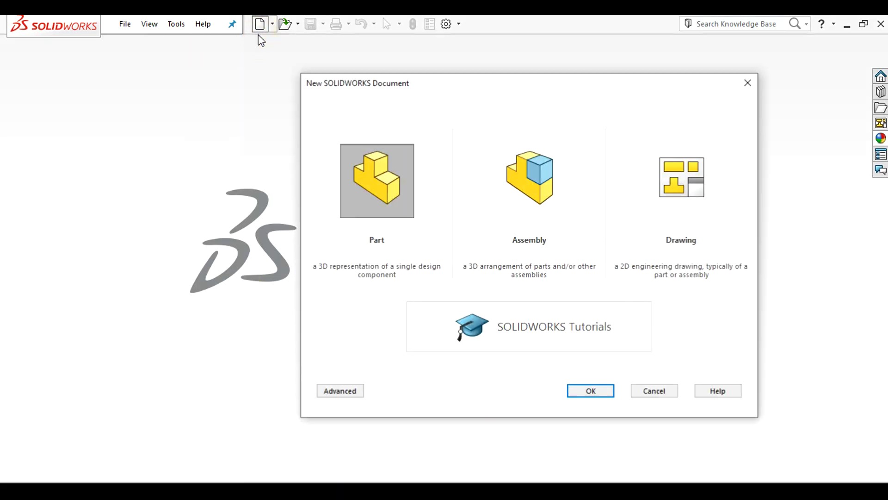
pyautogui.click(589, 390)
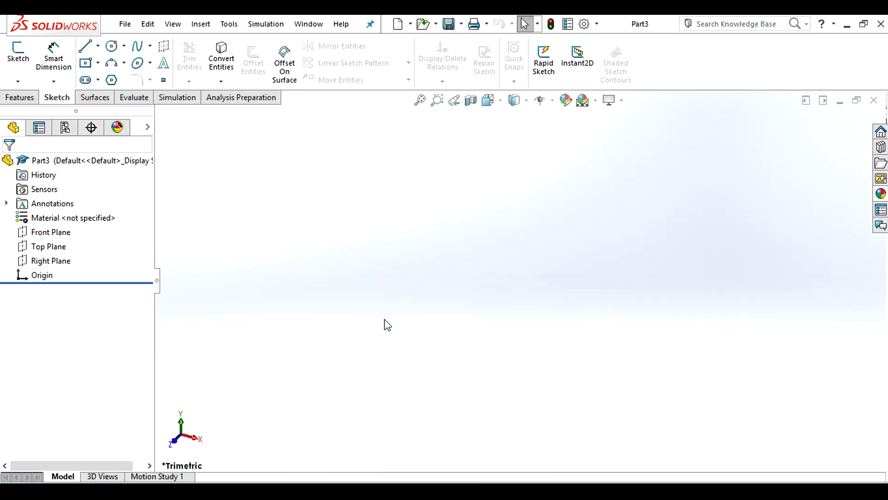
pyautogui.click(21, 62)
pyautogui.click(684, 286)
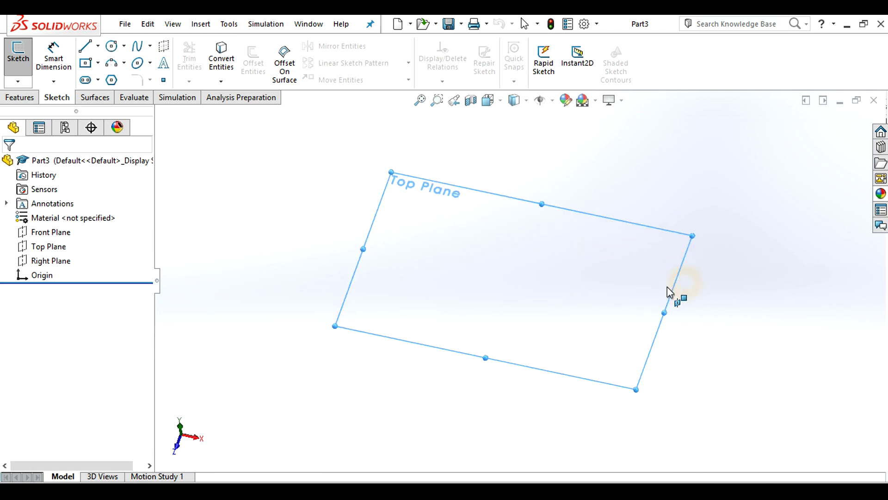
pyautogui.click(87, 63)
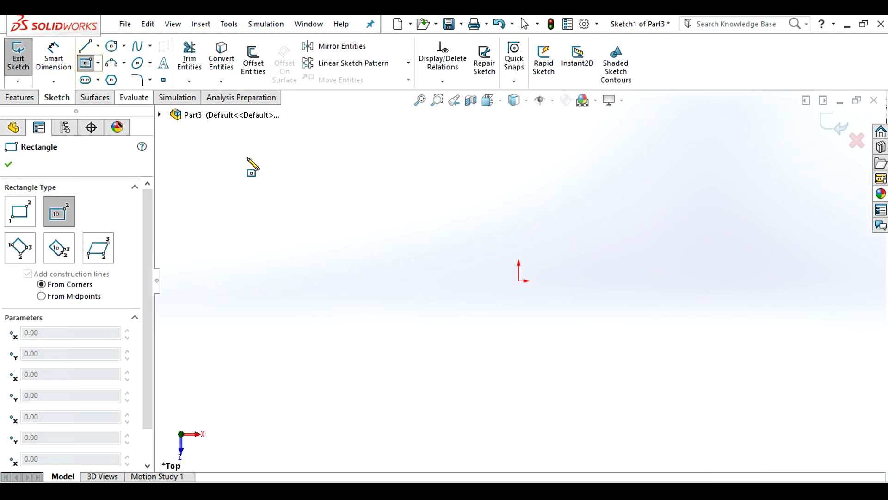
pyautogui.click(520, 281)
pyautogui.click(624, 421)
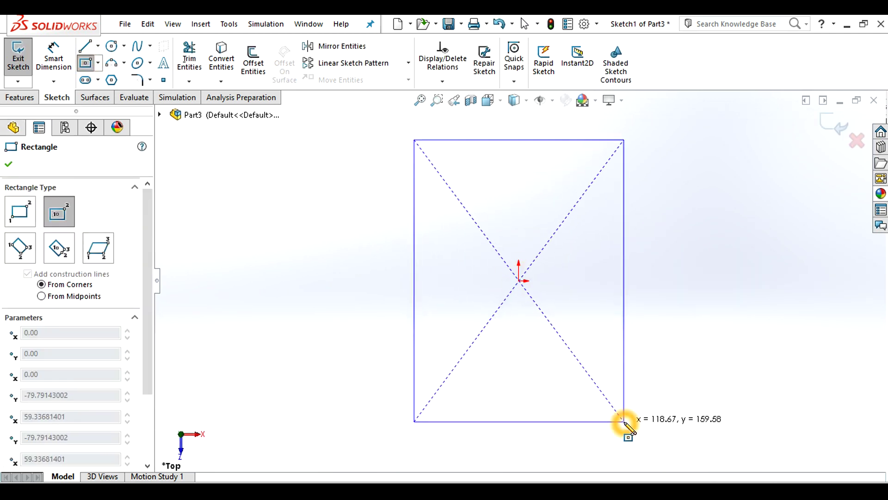
# Dimension the rectangle's height to 115 mm and begin editing its width dimension.
pyautogui.click(54, 70)
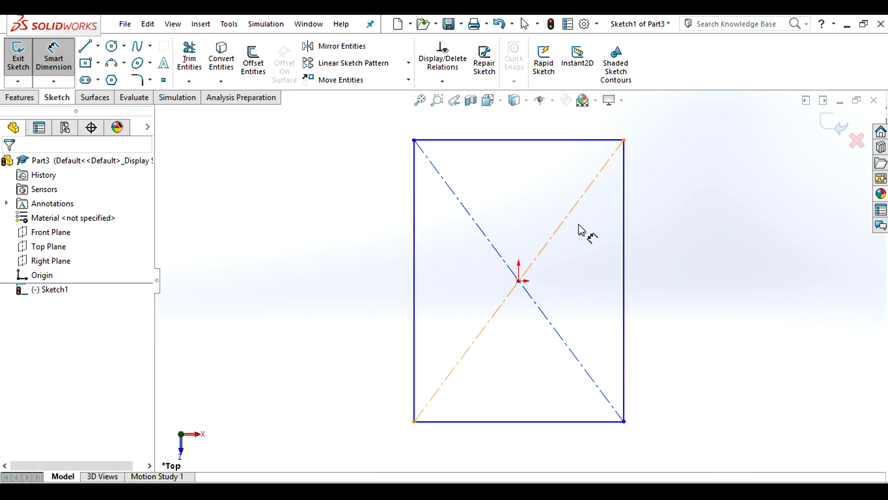
pyautogui.click(624, 254)
pyautogui.click(674, 259)
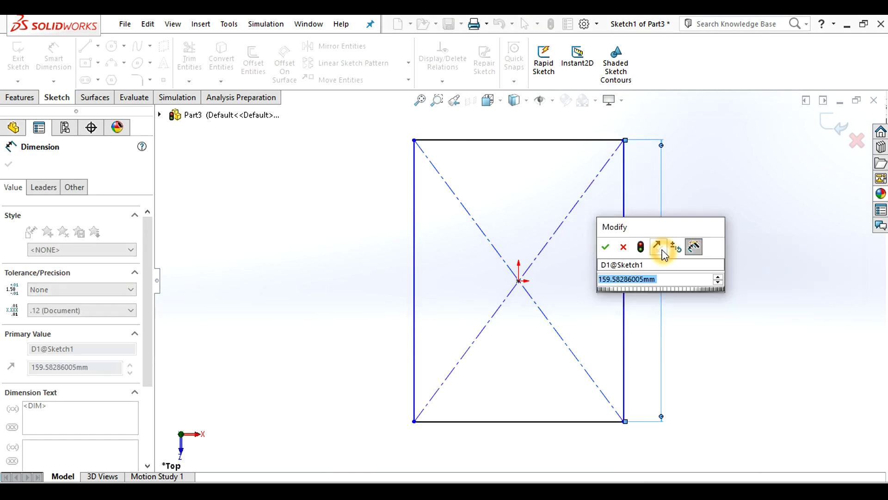
pyautogui.write('115')
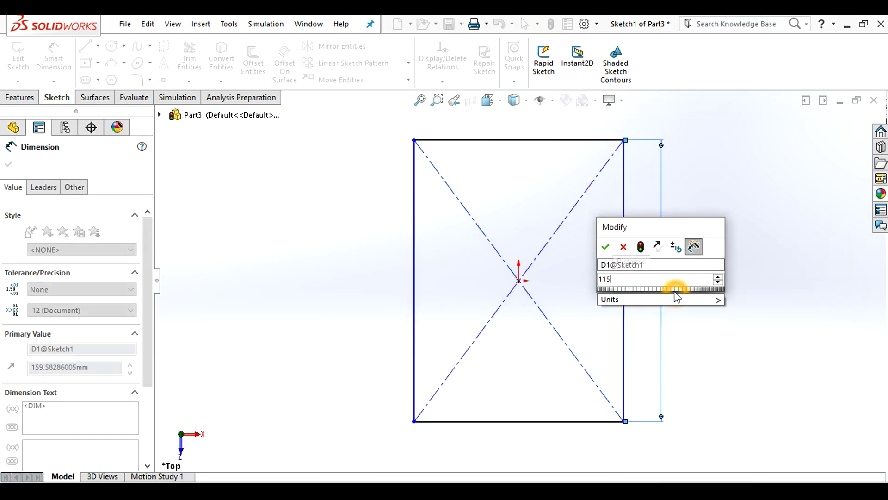
pyautogui.press('Return')
pyautogui.click(624, 252)
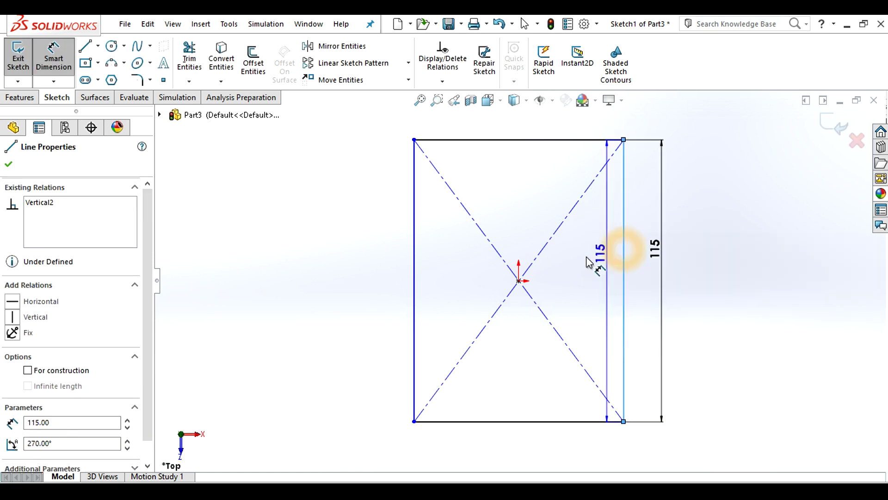
pyautogui.click(413, 261)
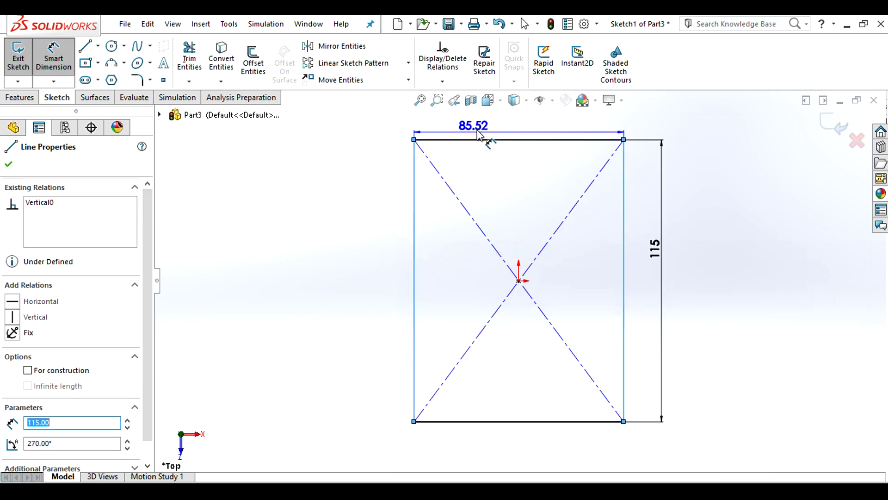
pyautogui.click(486, 133)
pyautogui.scroll(-2, 590, 190)
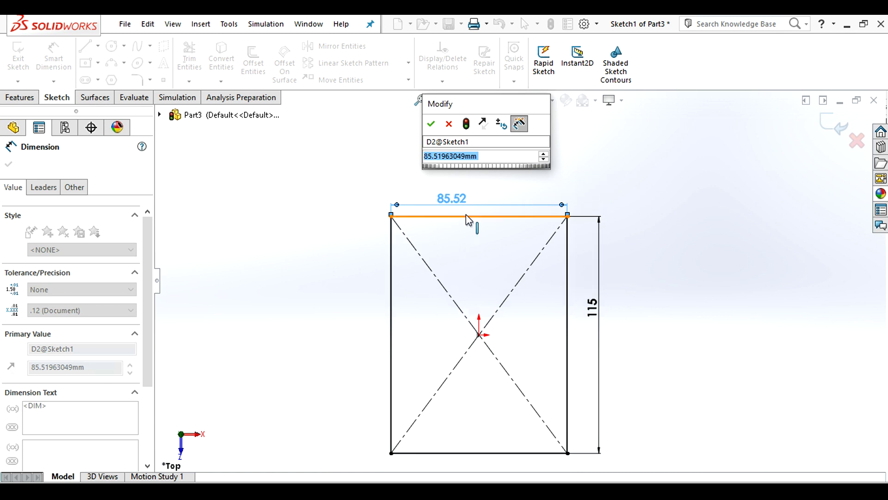
pyautogui.click(485, 156)
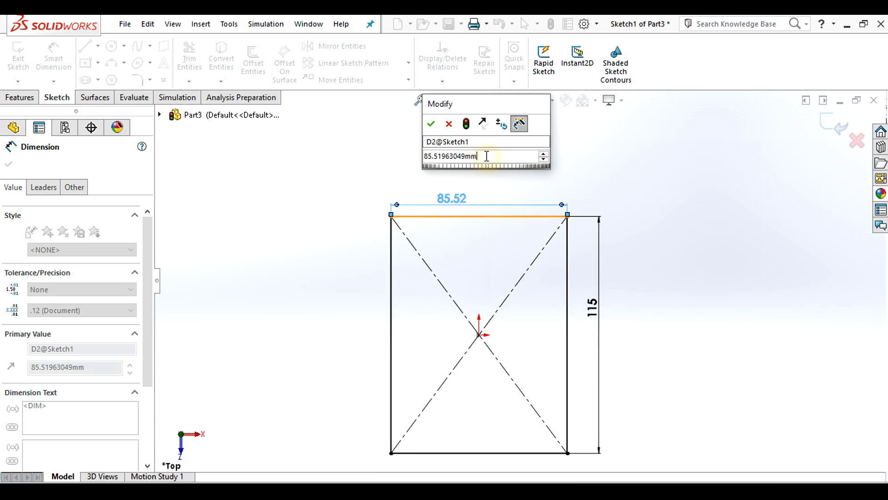
pyautogui.doubleClick(501, 156)
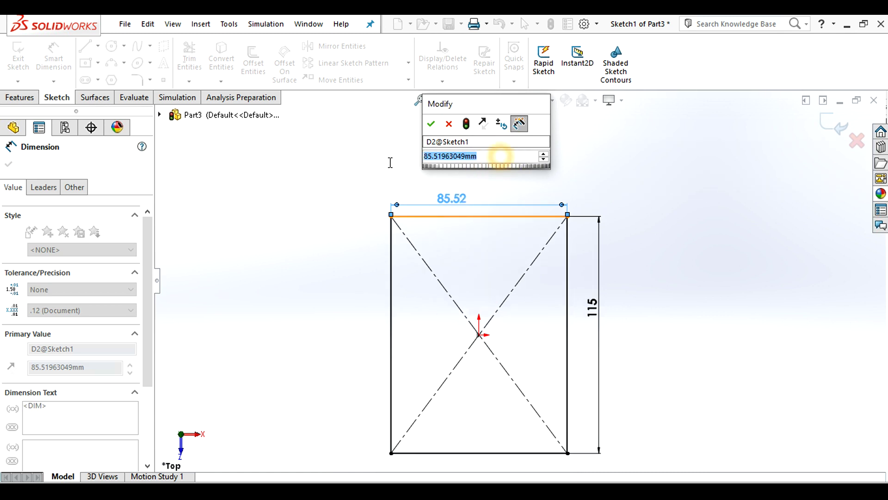
pyautogui.hotkey('alt', 'Tab')
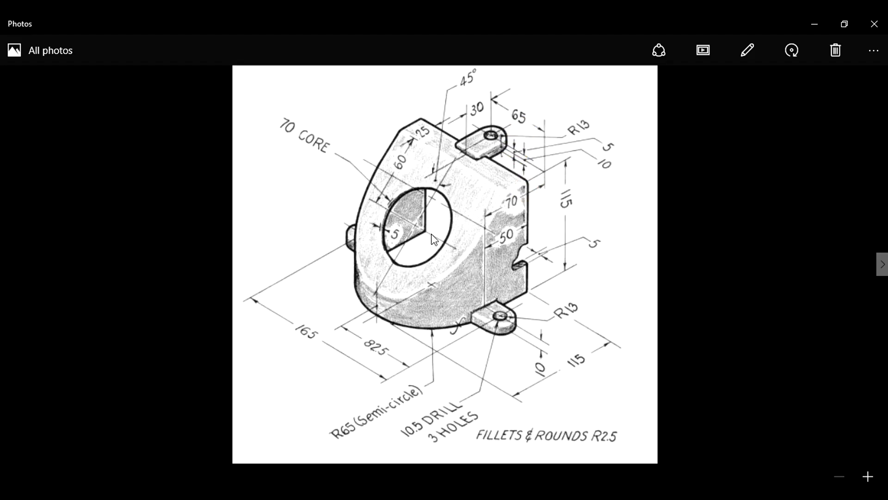
pyautogui.click(524, 118)
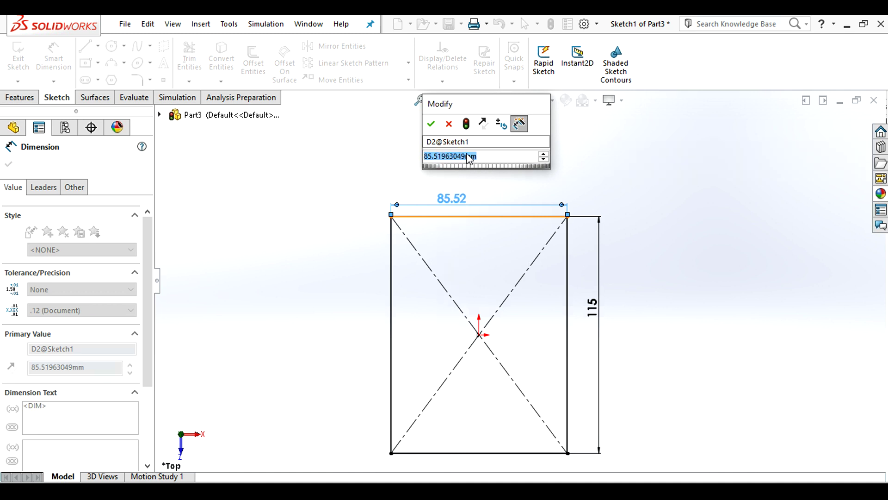
# Set the rectangle width to 130 mm (65*2) and exit the sketch.
pyautogui.write('65*')
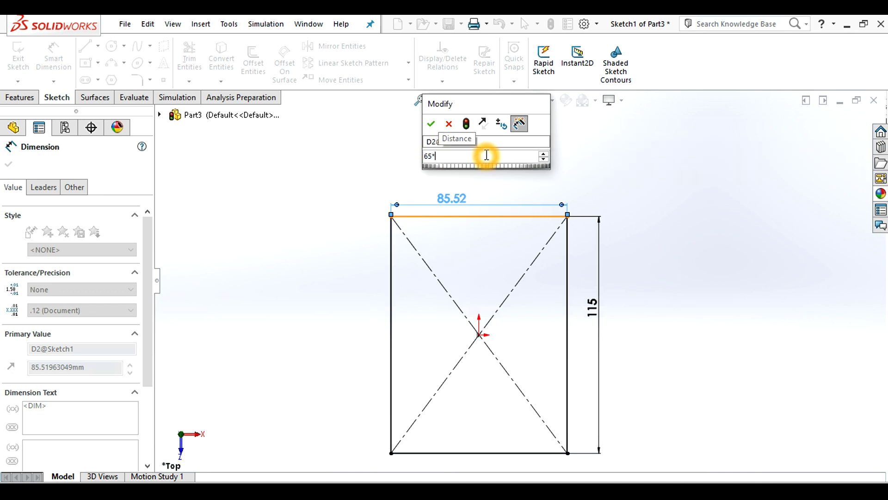
pyautogui.write('2')
pyautogui.press('Return')
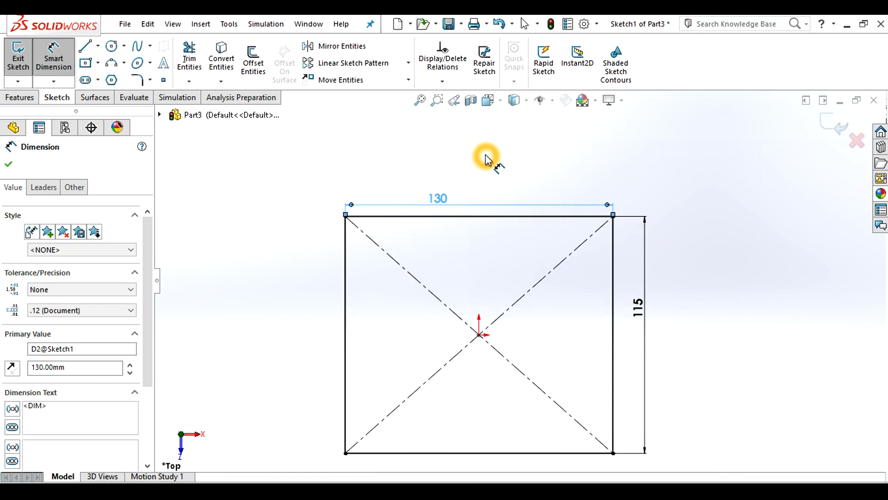
pyautogui.click(830, 134)
# Start an Extruded Boss/Base from Sketch1 and drag a rough depth of about 72 mm.
pyautogui.click(504, 309)
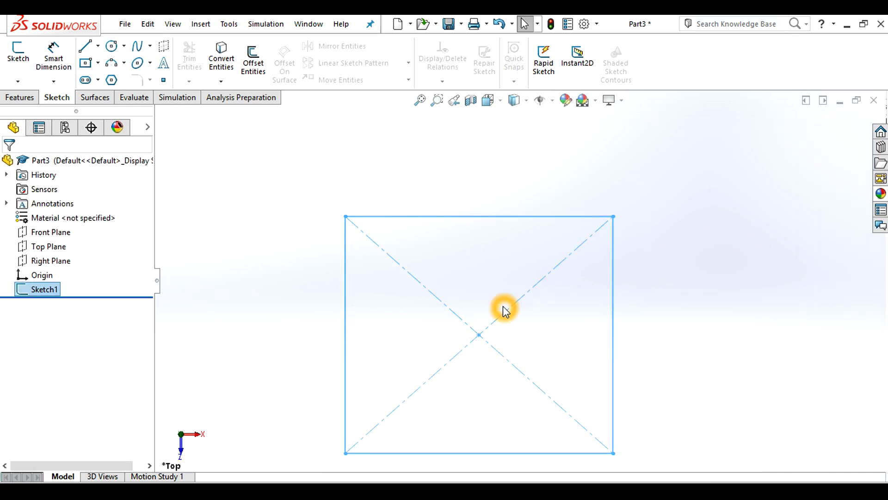
pyautogui.click(32, 98)
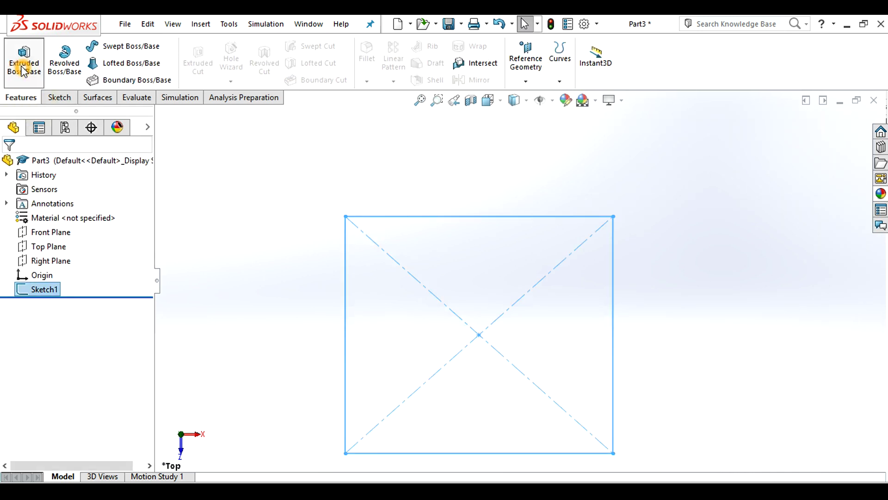
pyautogui.click(28, 62)
pyautogui.scroll(2, 495, 319)
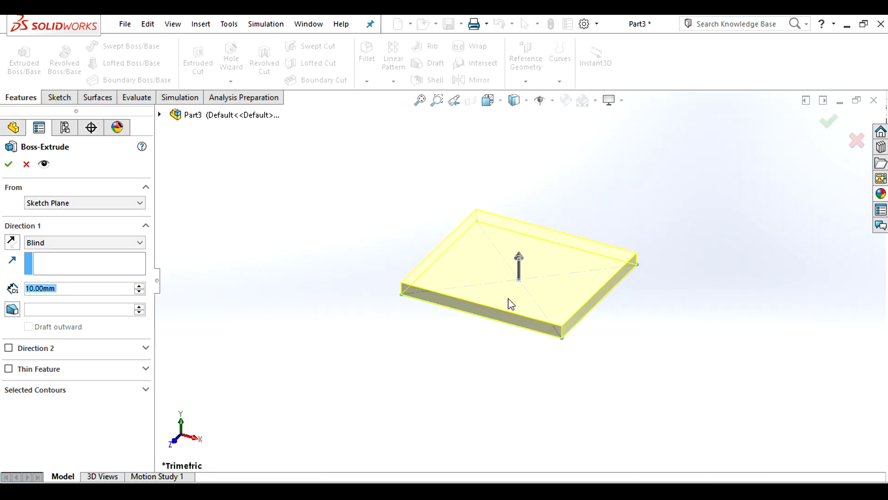
pyautogui.scroll(-1, 547, 212)
pyautogui.scroll(-1, 532, 240)
pyautogui.moveTo(505, 300); pyautogui.dragTo(507, 185)
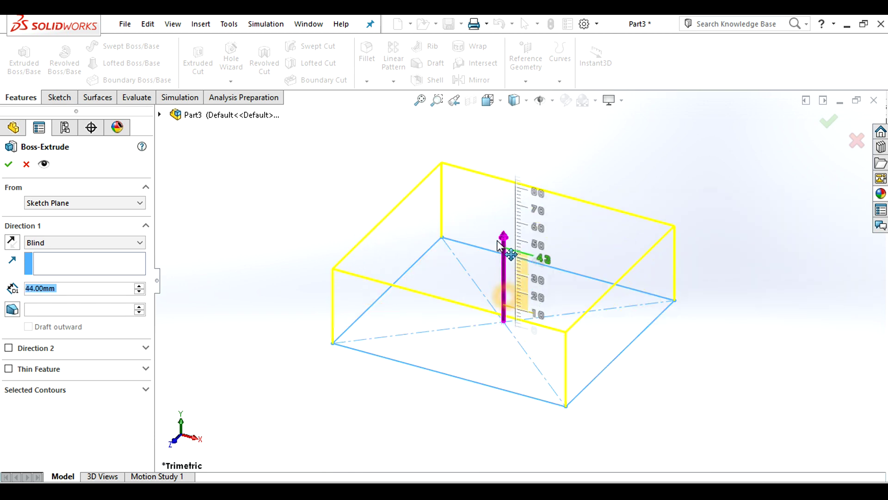
pyautogui.scroll(2, 541, 209)
pyautogui.scroll(-2, 541, 209)
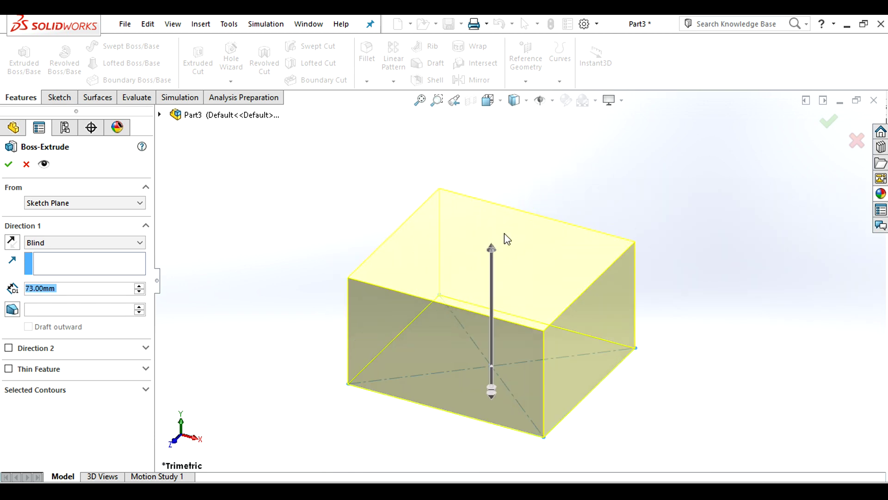
pyautogui.moveTo(506, 252); pyautogui.dragTo(492, 249)
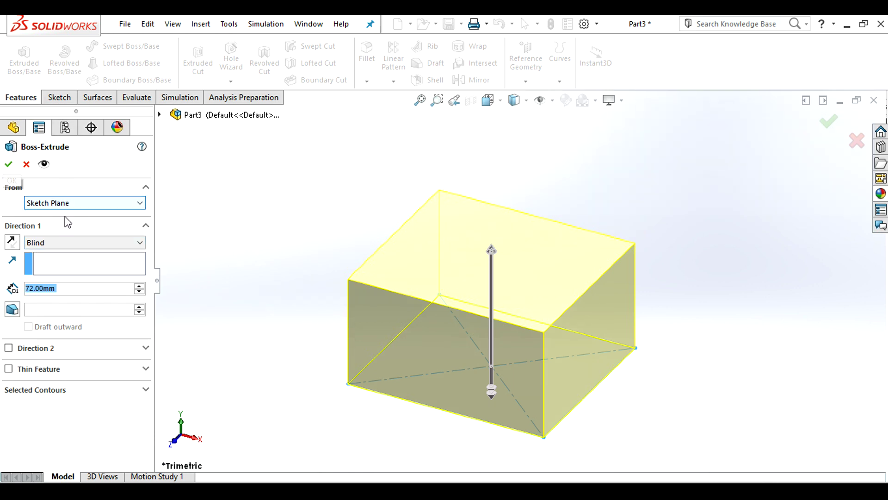
# Check the reference drawing, then set the extrusion depth to 115 mm and accept it.
pyautogui.hotkey('alt', 'Tab')
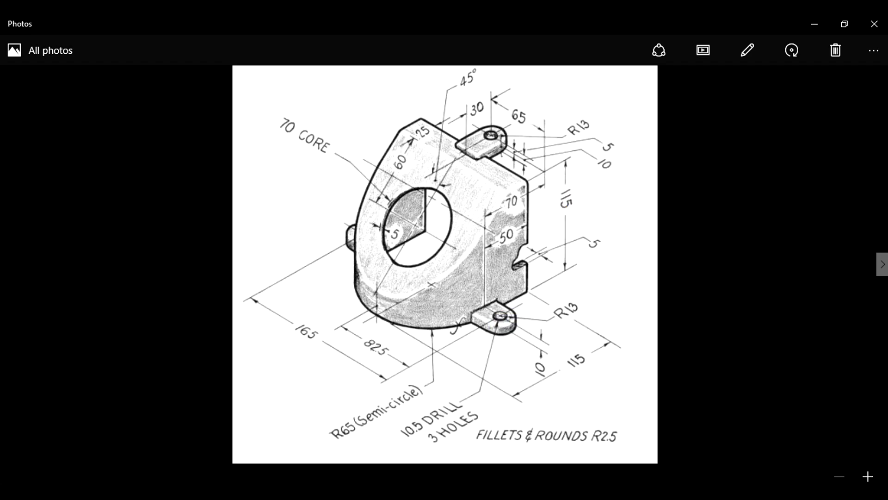
pyautogui.hotkey('alt', 'Tab')
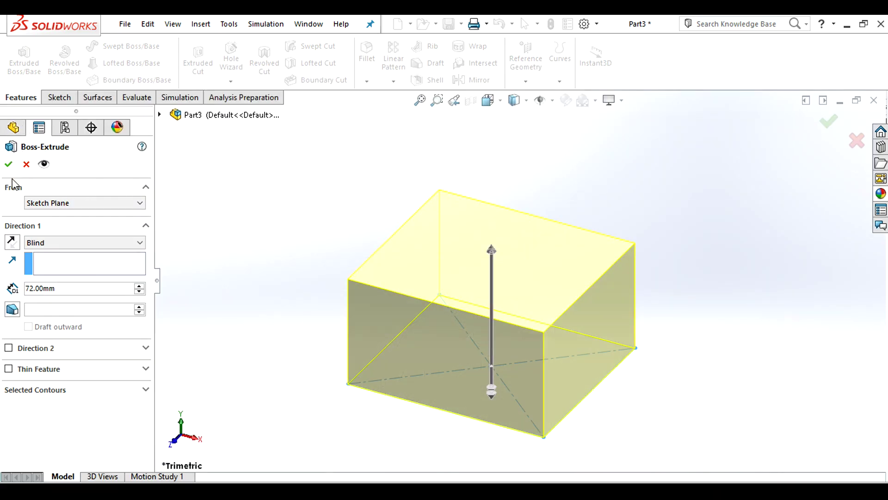
pyautogui.doubleClick(68, 287)
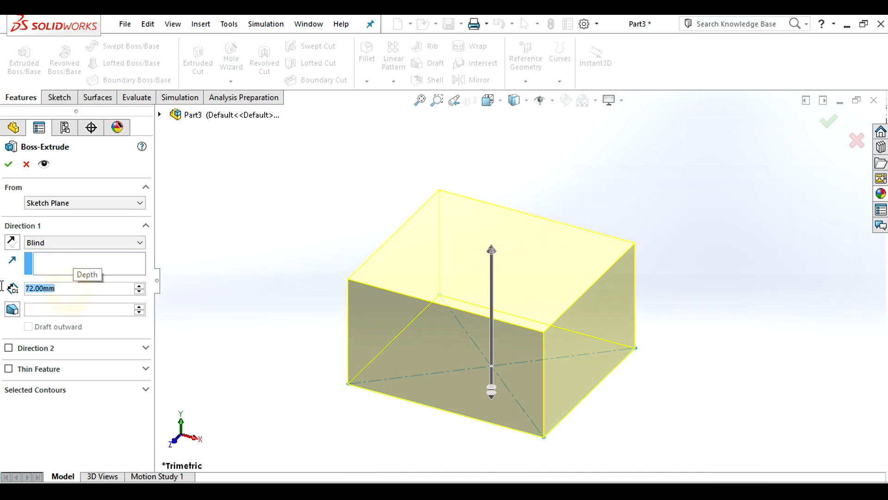
pyautogui.write('115')
pyautogui.press('Return')
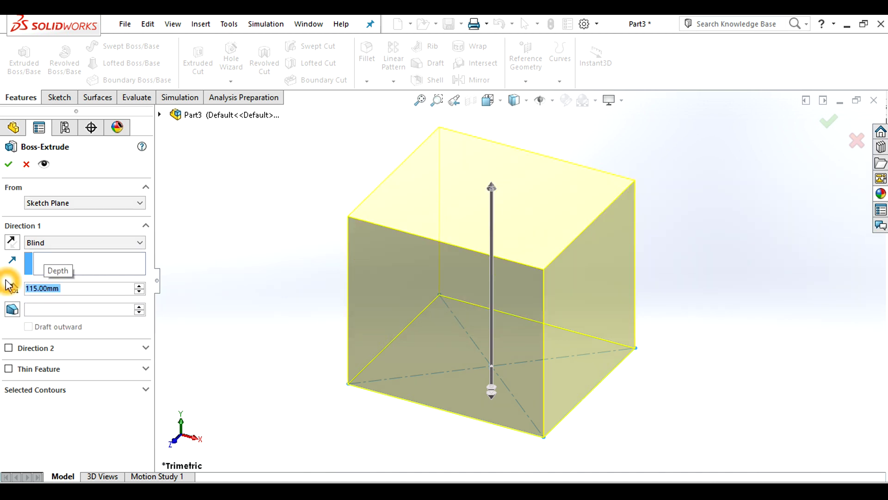
pyautogui.click(829, 122)
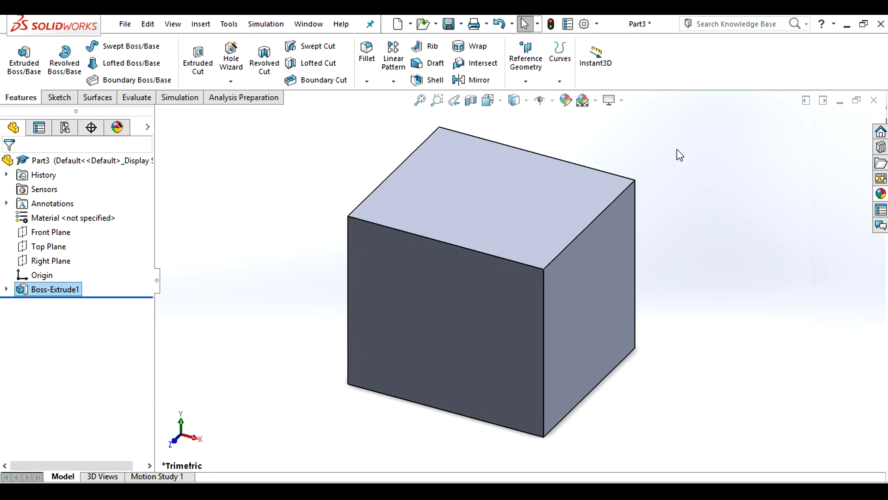
# Open the Chamfer tool by mistake and close it without applying.
pyautogui.click(366, 81)
pyautogui.click(407, 114)
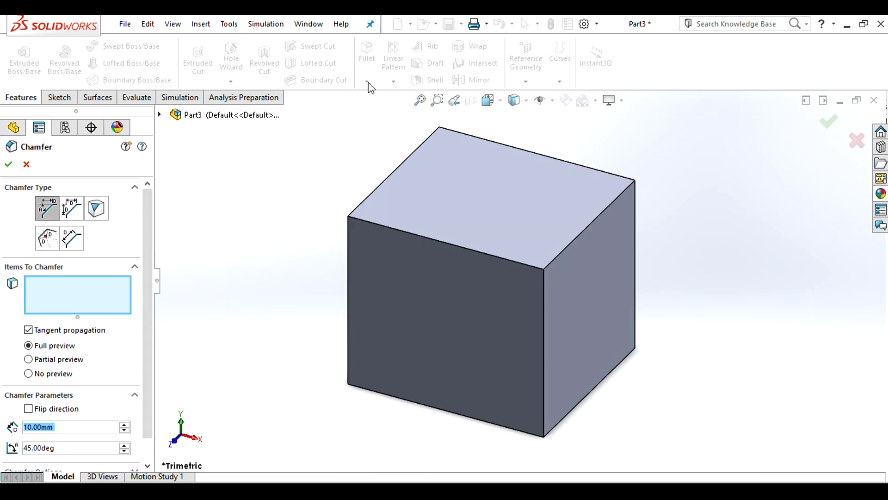
pyautogui.click(25, 164)
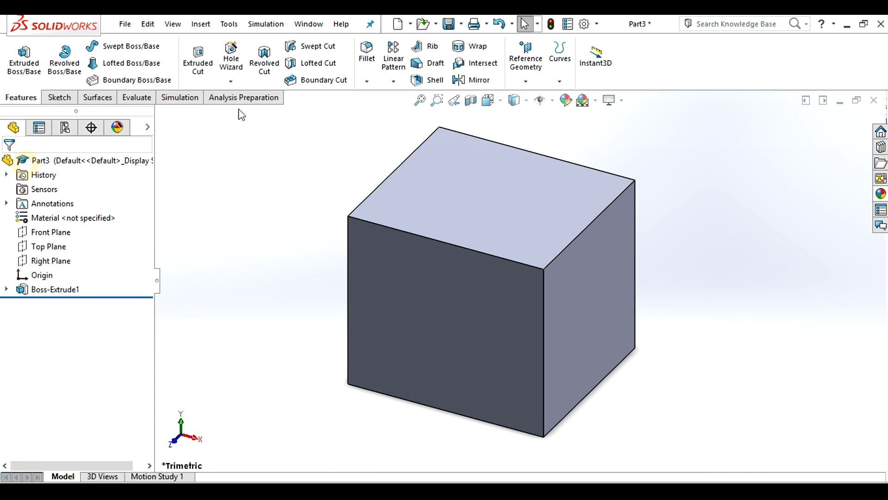
# Add a full round fillet using the right, front and left faces as side, center and side faces.
pyautogui.click(366, 82)
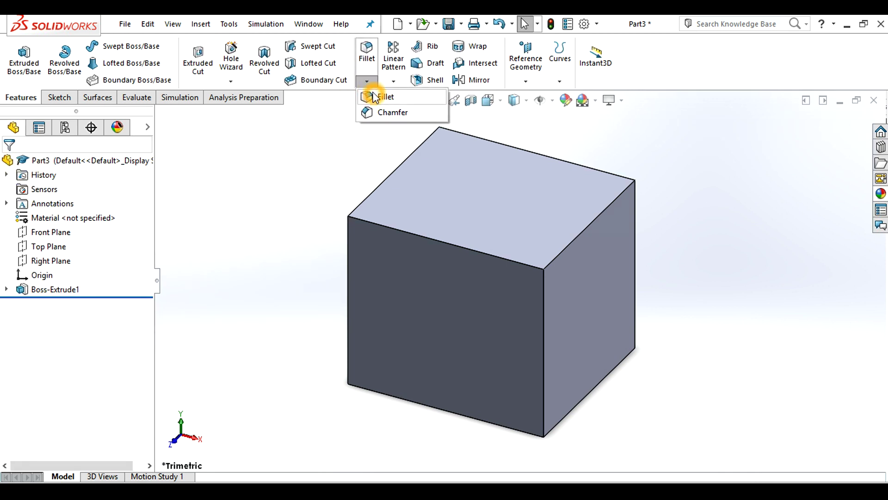
pyautogui.click(371, 95)
pyautogui.click(96, 226)
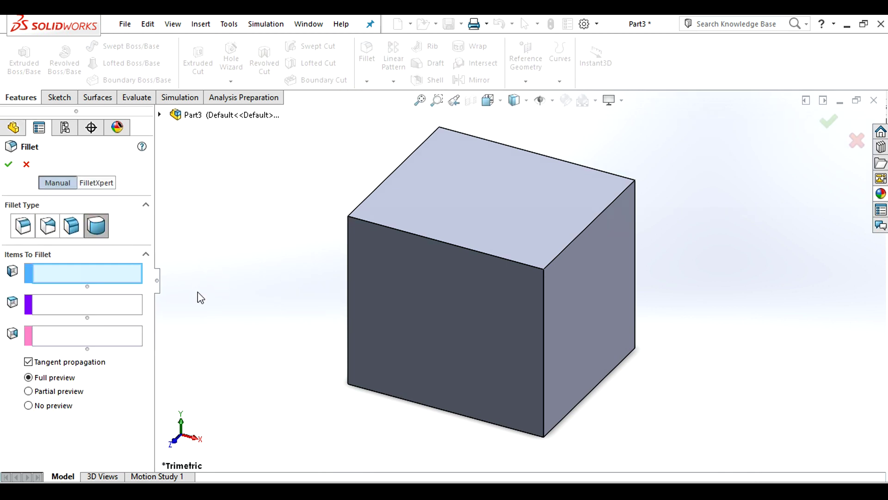
pyautogui.click(611, 292)
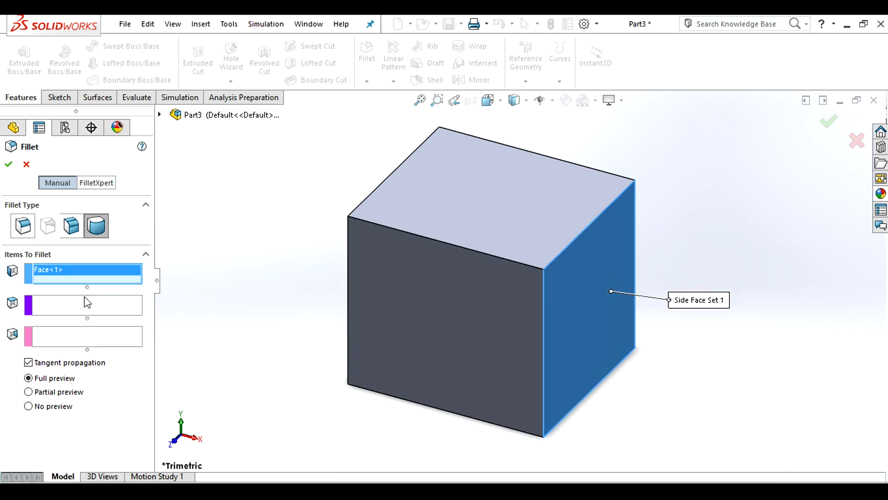
pyautogui.click(36, 309)
pyautogui.click(459, 311)
pyautogui.click(86, 334)
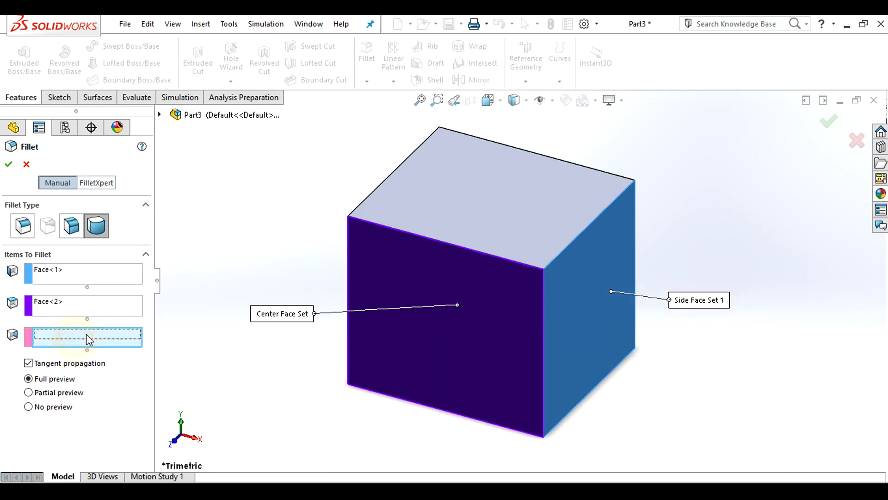
pyautogui.moveTo(247, 265)
pyautogui.mouseDown(button='middle')
pyautogui.moveTo(371, 268)
pyautogui.moveTo(648, 350)
pyautogui.moveTo(730, 279)
pyautogui.mouseUp(button='middle')
pyautogui.click(372, 268)
pyautogui.click(828, 122)
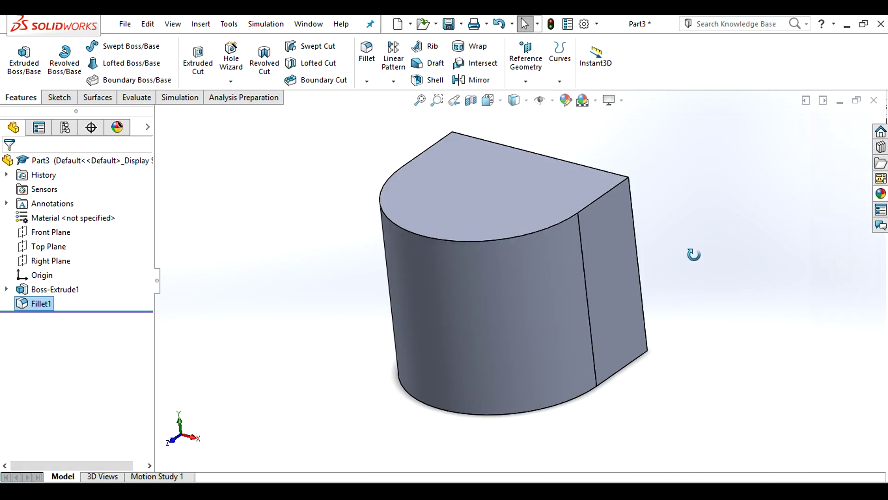
pyautogui.click(59, 97)
# Start a sketch on the Right Plane and view it face-on.
pyautogui.click(18, 53)
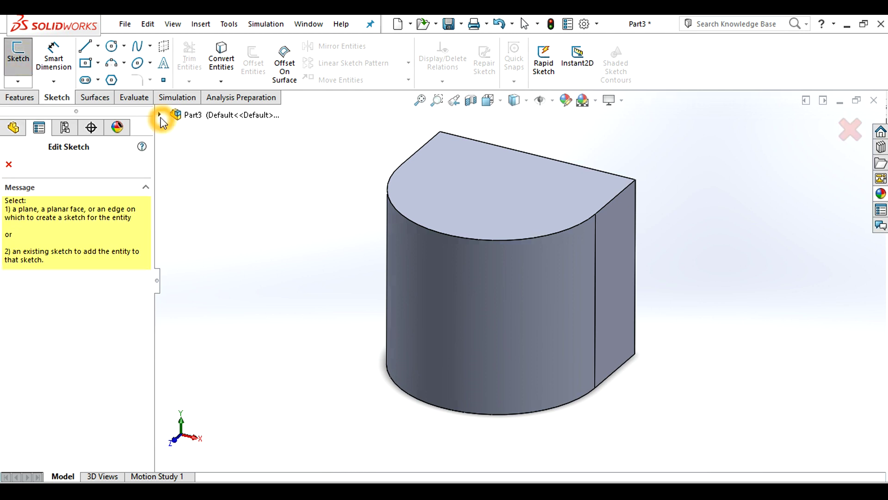
pyautogui.click(159, 115)
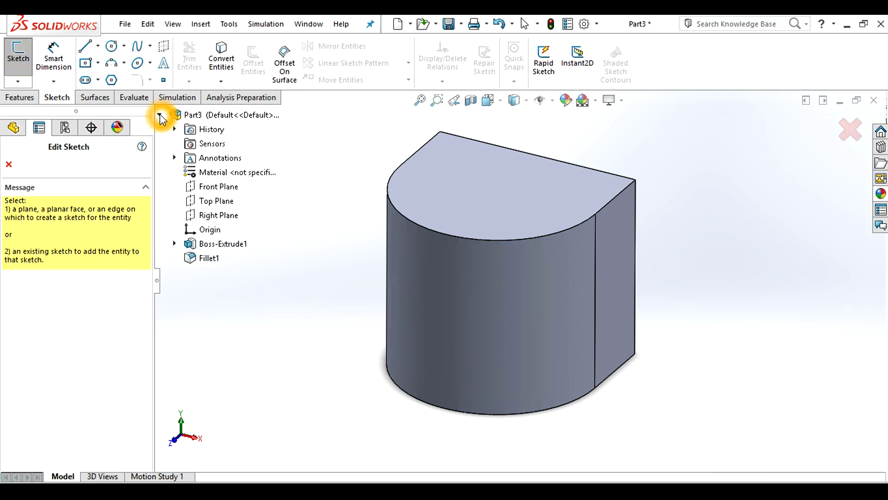
pyautogui.click(213, 216)
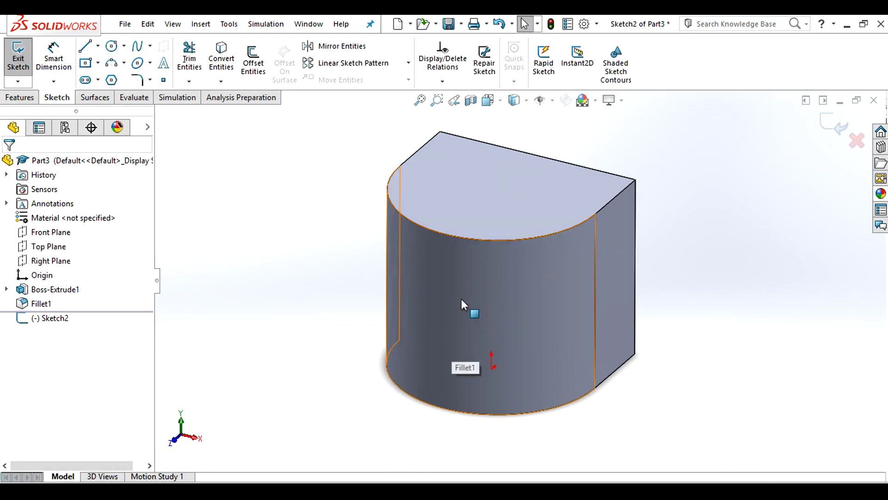
pyautogui.click(501, 104)
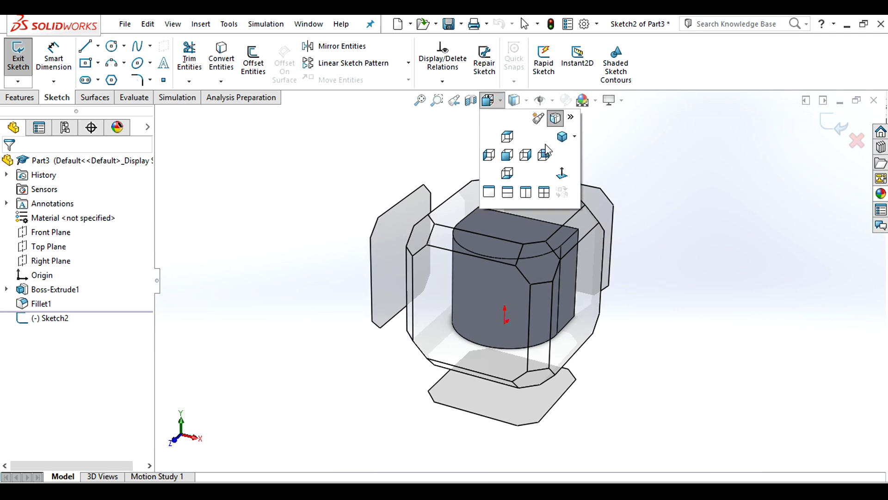
pyautogui.click(565, 181)
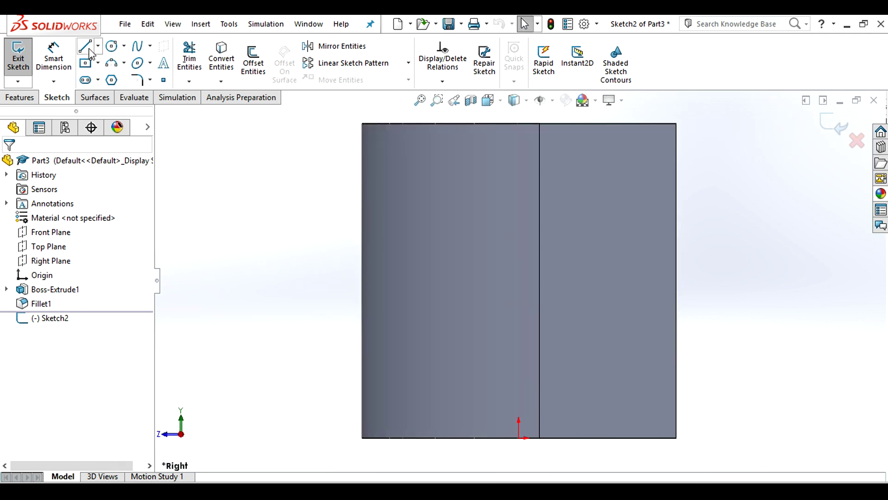
# Draw a diagonal line across the block's side profile, from above top-right to below bottom-left.
pyautogui.click(91, 53)
pyautogui.scroll(3, 484, 298)
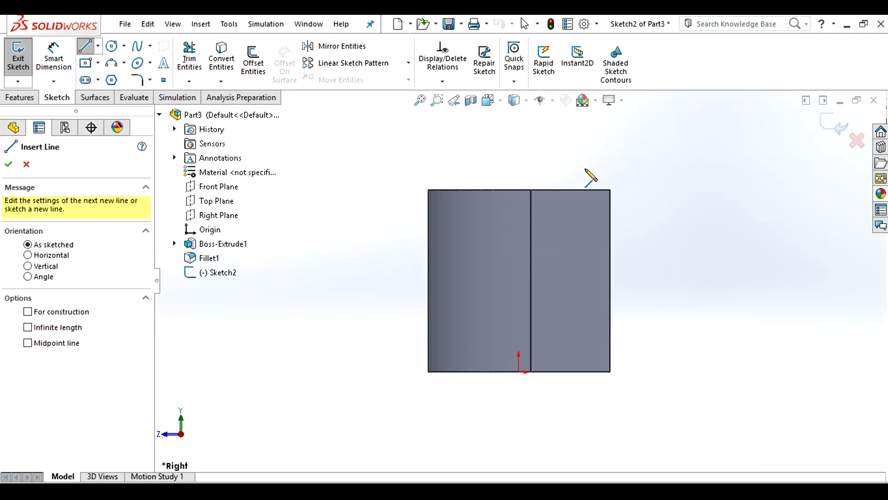
pyautogui.click(590, 166)
pyautogui.click(403, 342)
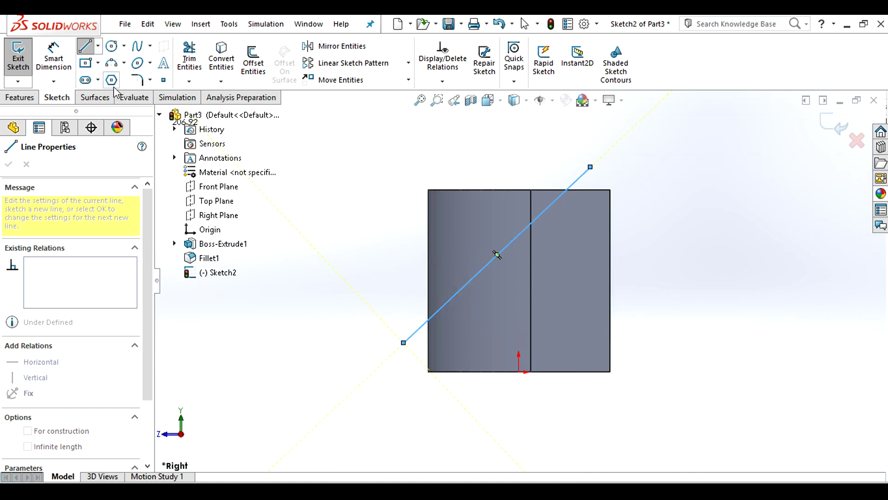
pyautogui.click(86, 45)
pyautogui.click(55, 62)
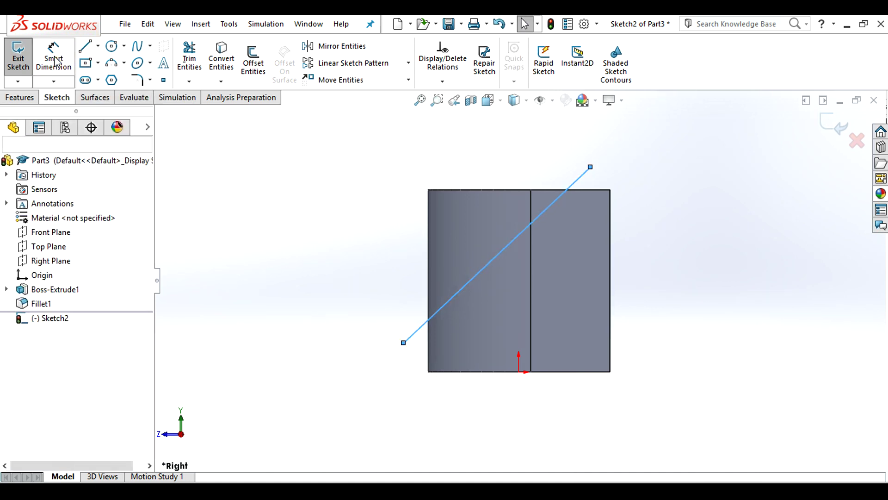
pyautogui.click(497, 255)
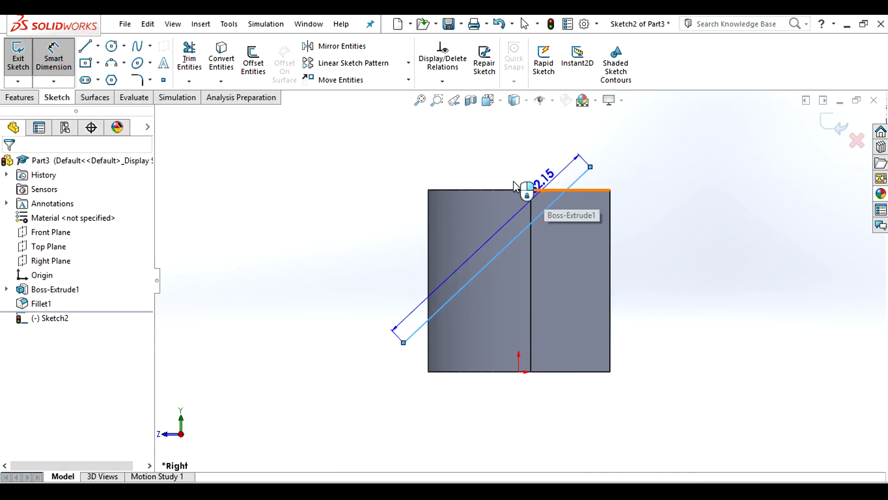
pyautogui.click(54, 55)
pyautogui.click(671, 211)
pyautogui.click(652, 166)
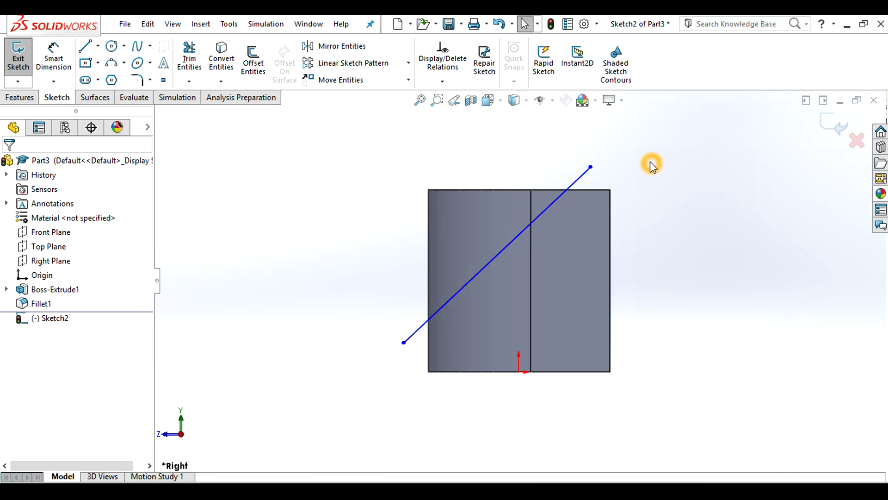
pyautogui.rightClick(653, 166)
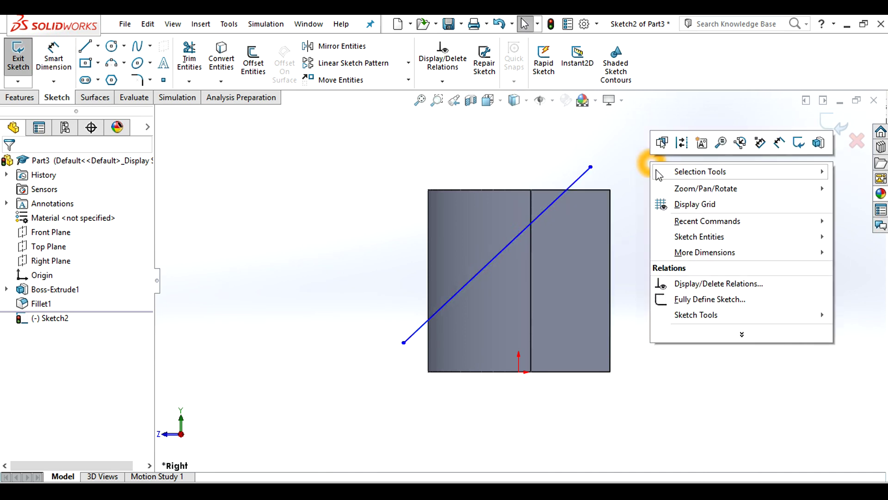
pyautogui.press('Escape')
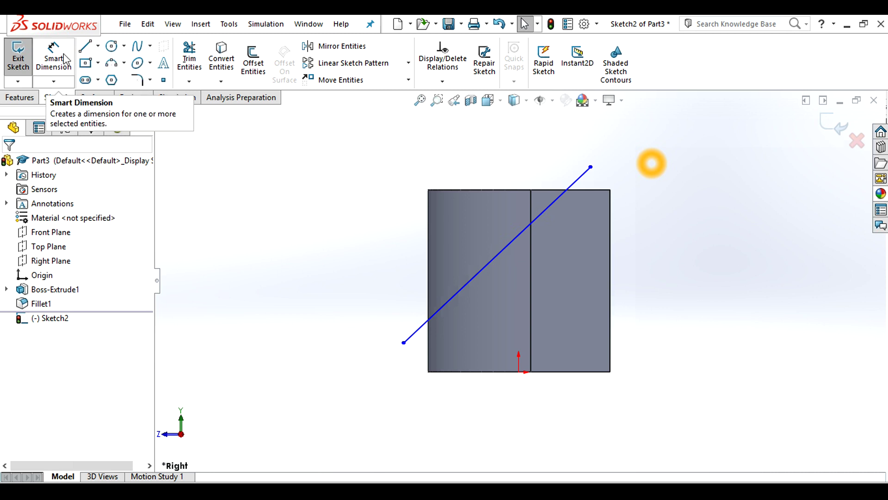
# Dimension the line at 45° from the block's top edge.
pyautogui.click(54, 54)
pyautogui.click(546, 192)
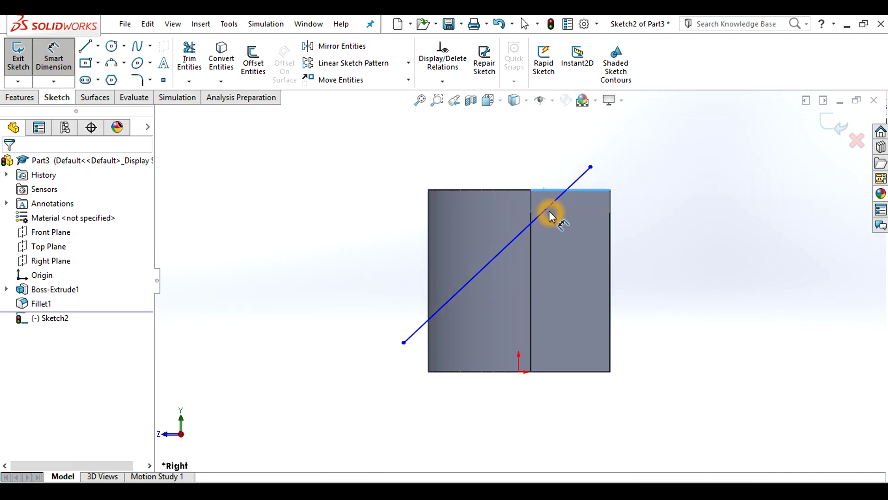
pyautogui.click(549, 212)
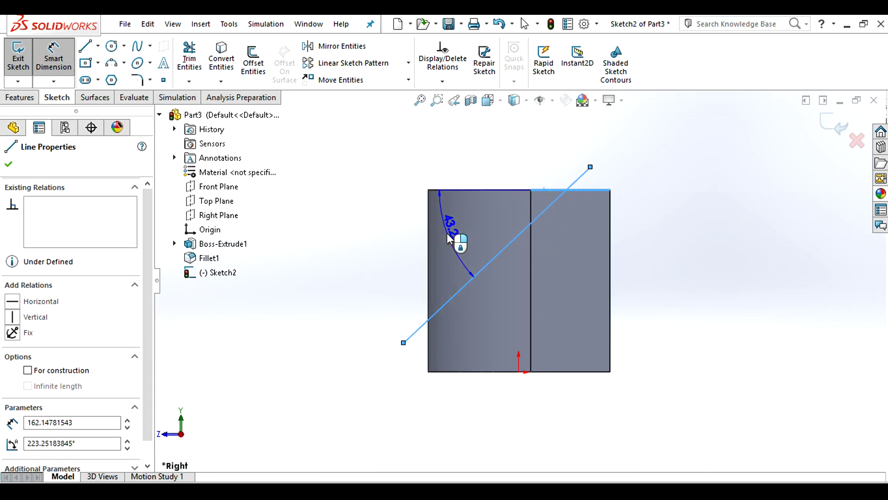
pyautogui.click(416, 264)
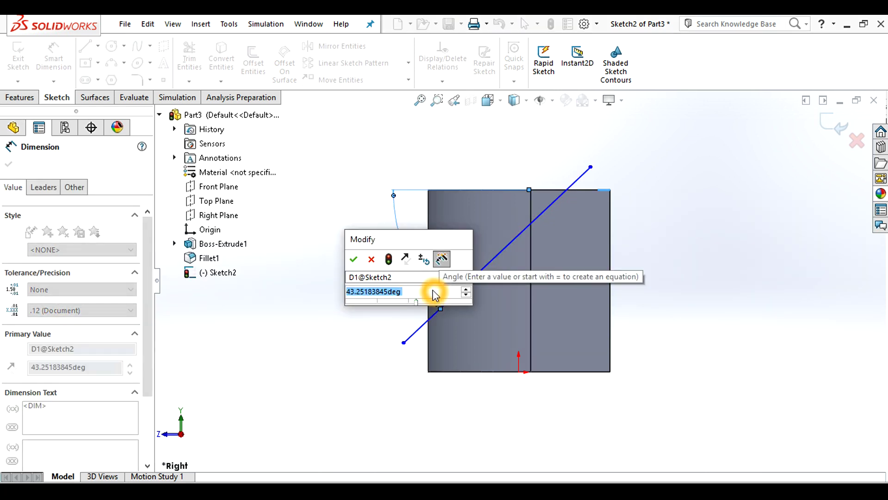
pyautogui.write('45')
pyautogui.press('Return')
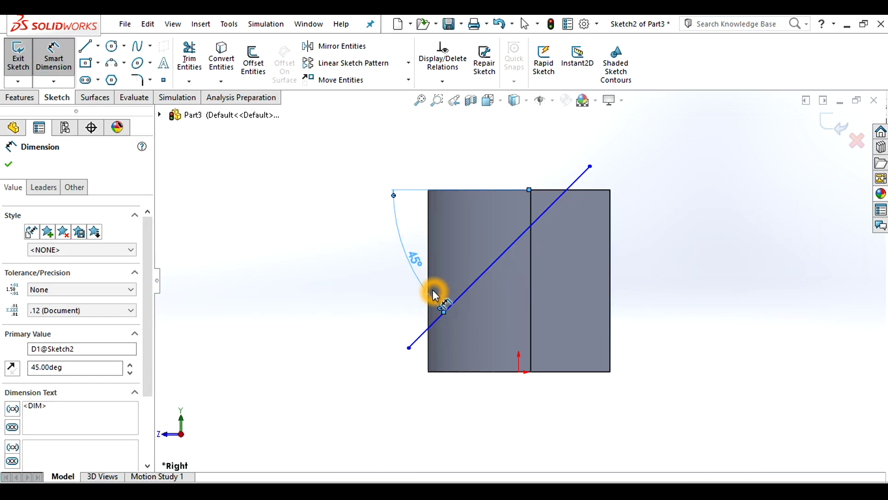
pyautogui.click(428, 160)
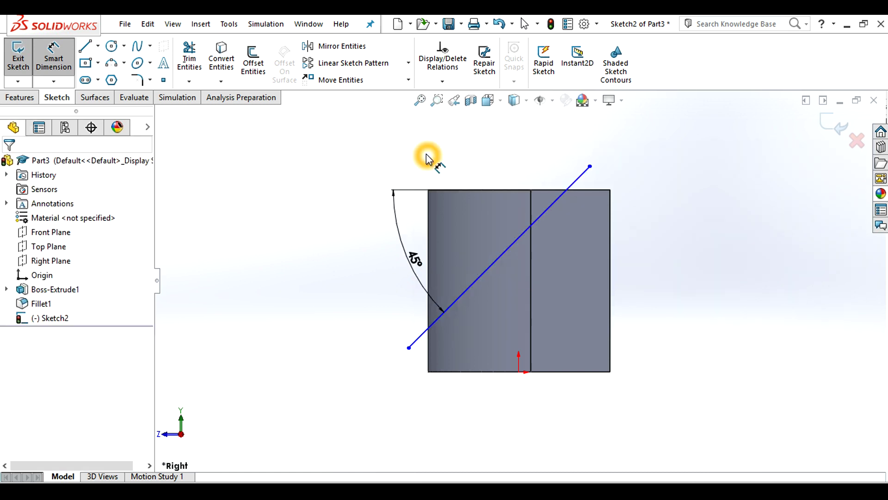
# View the isometric bearing-bracket reference drawing in Windows Photos.
pyautogui.hotkey('alt', 'Tab')
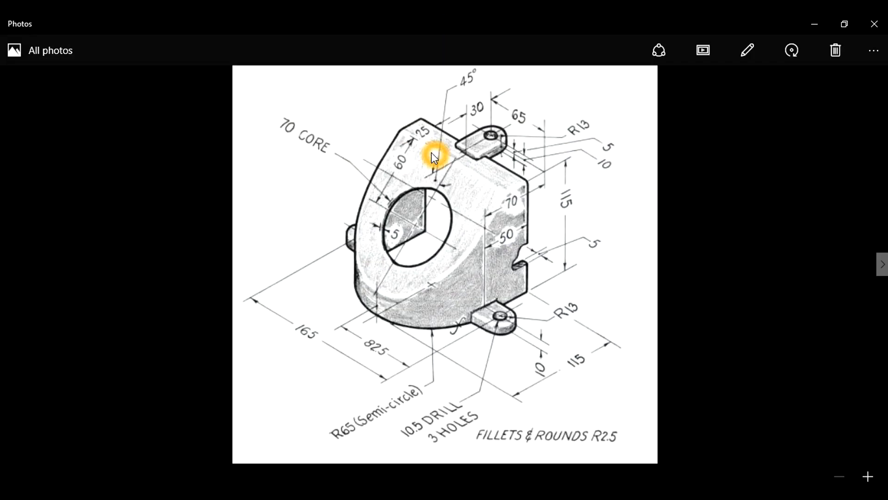
pyautogui.click(471, 82)
# Make the 45° line's upper endpoint coincident with the block's top edge.
pyautogui.hotkey('alt', 'Tab')
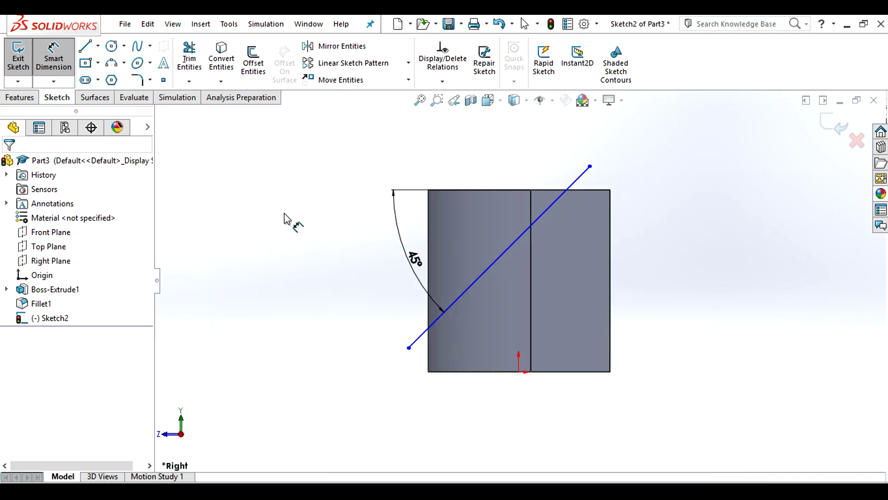
pyautogui.click(440, 82)
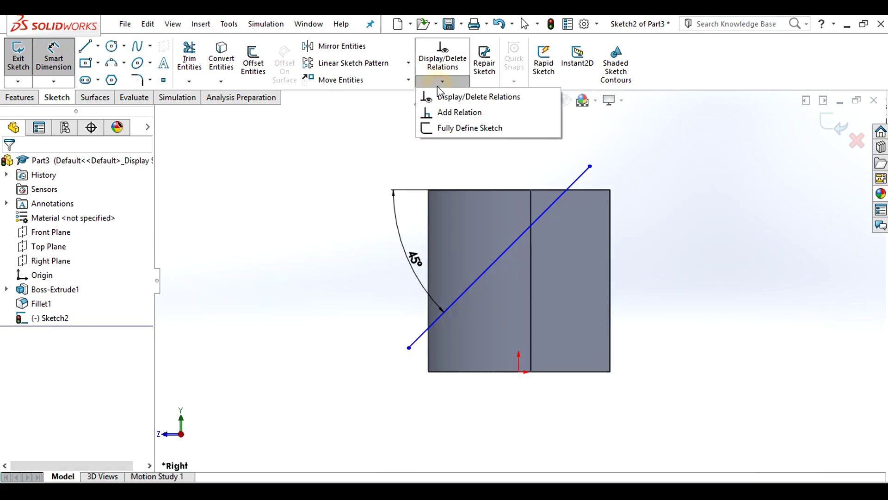
pyautogui.click(440, 112)
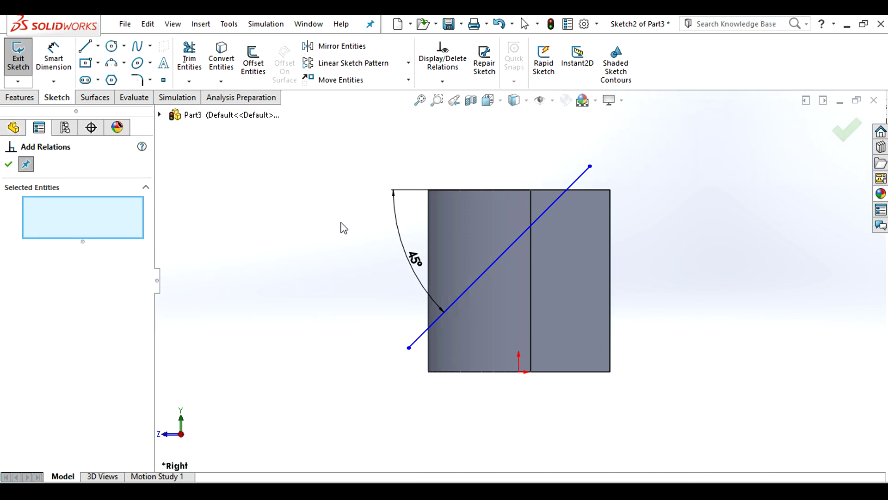
pyautogui.click(591, 198)
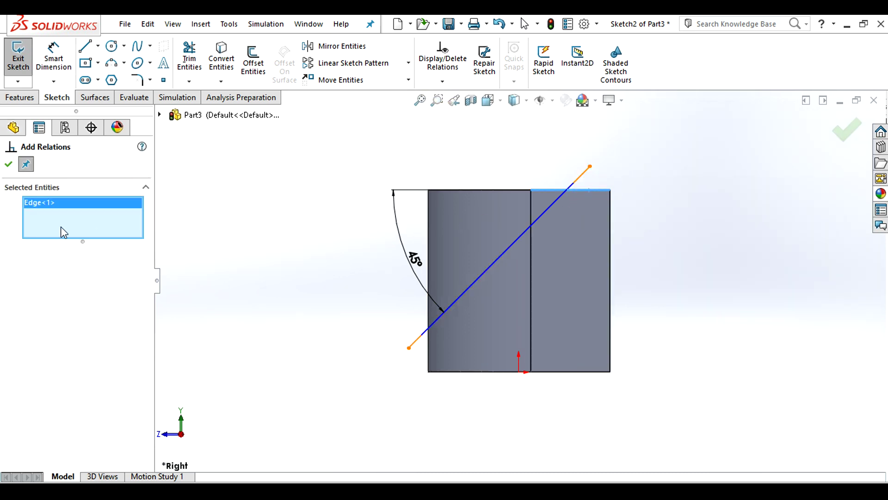
pyautogui.click(590, 166)
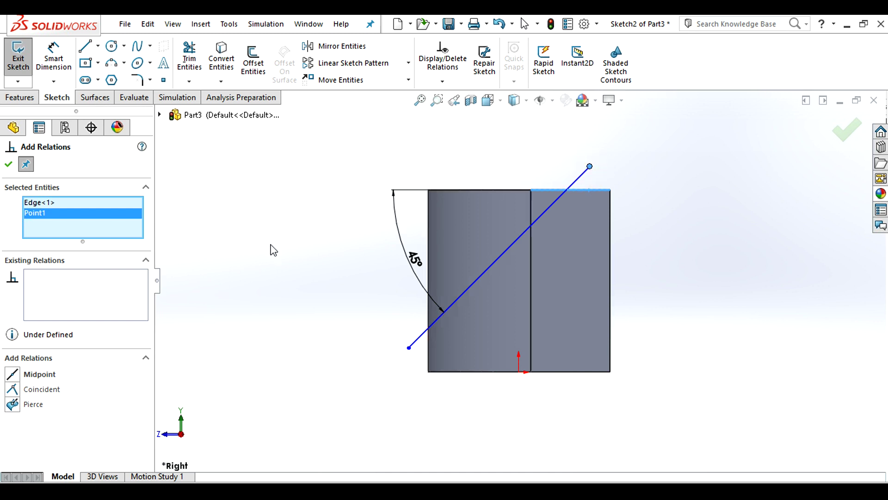
pyautogui.click(13, 390)
pyautogui.click(704, 242)
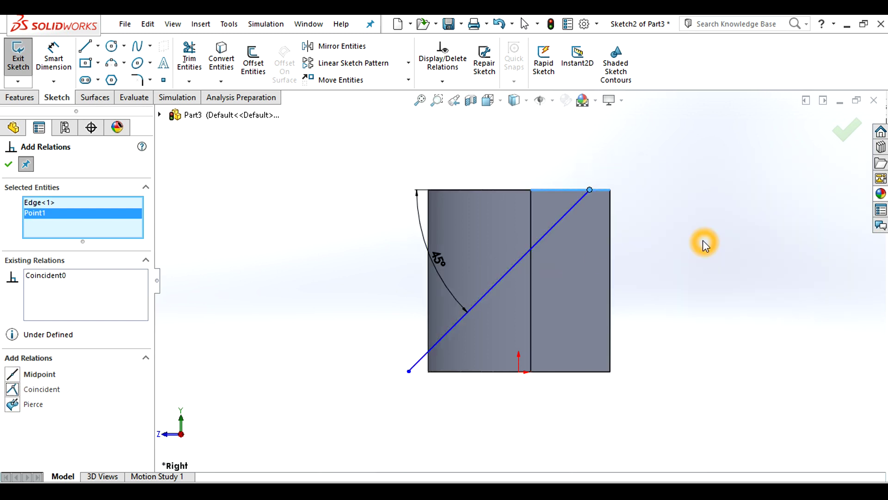
# Dimension the line's top end 25 mm from the right edge and exit the sketch.
pyautogui.click(38, 66)
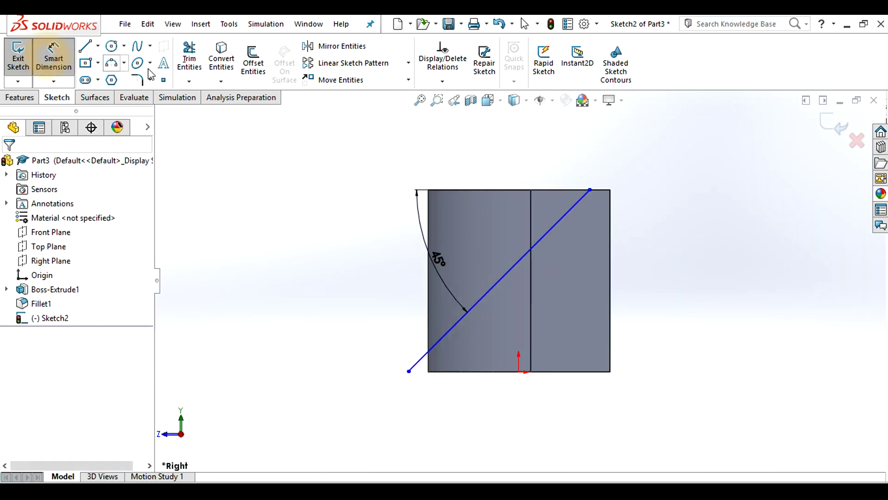
pyautogui.click(610, 211)
pyautogui.click(590, 190)
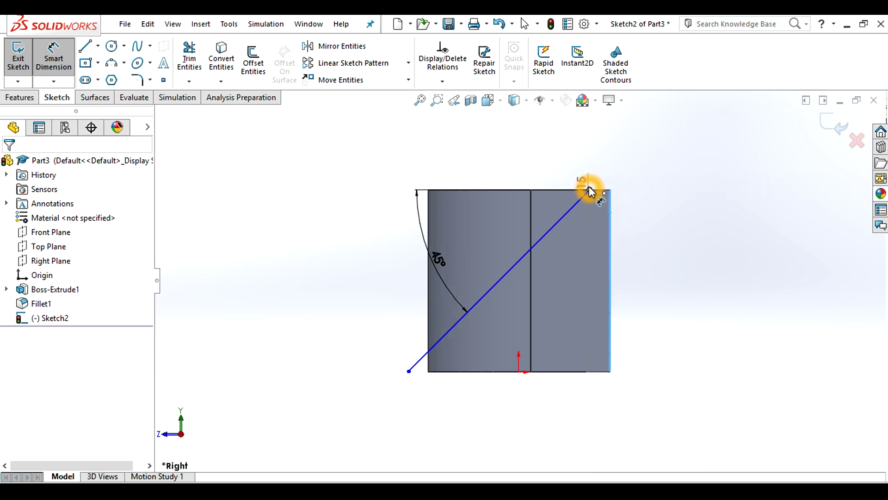
pyautogui.click(611, 165)
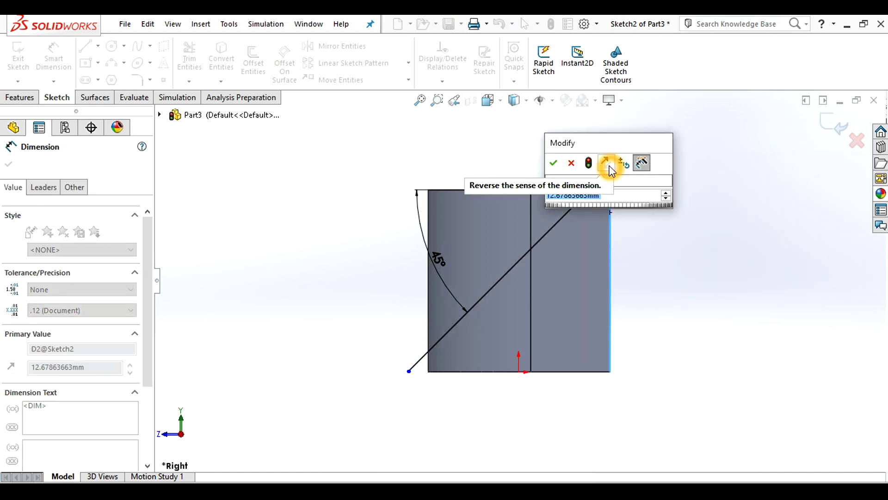
pyautogui.write('25')
pyautogui.press('Return')
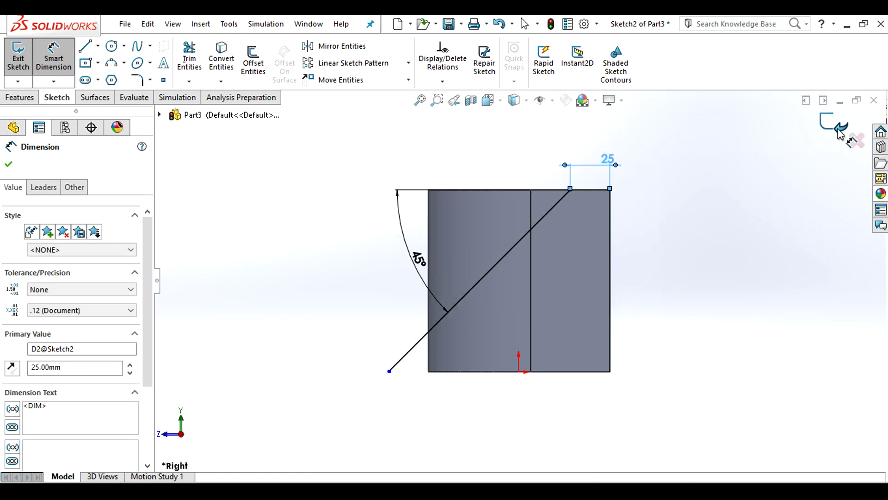
pyautogui.click(829, 126)
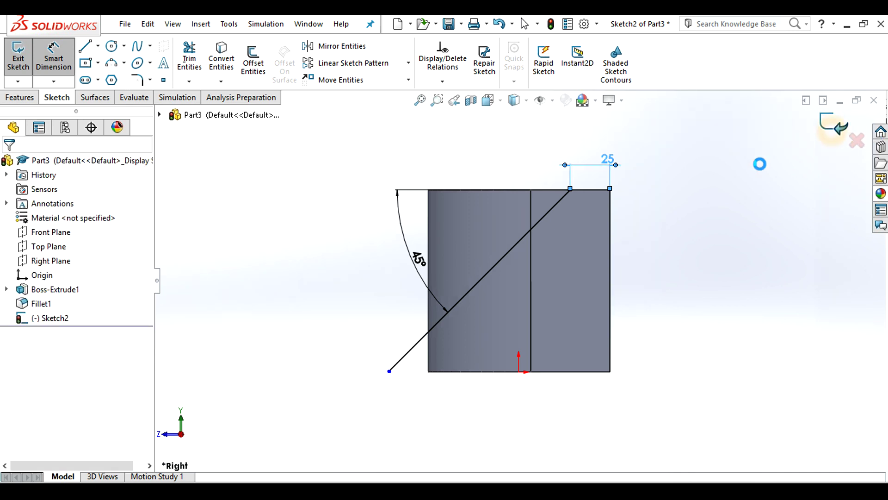
# Make an Extruded Cut from Sketch2, side flipped, Through All.
pyautogui.moveTo(347, 214); pyautogui.dragTo(373, 287, button='middle')
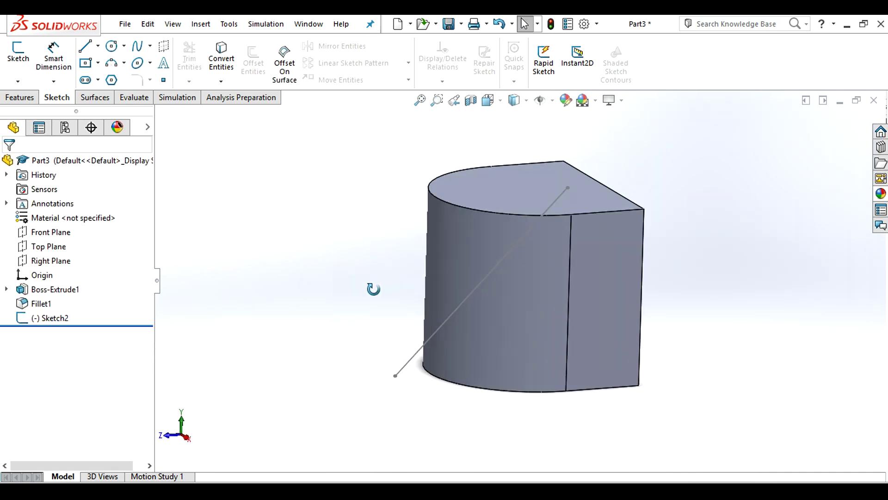
pyautogui.click(32, 99)
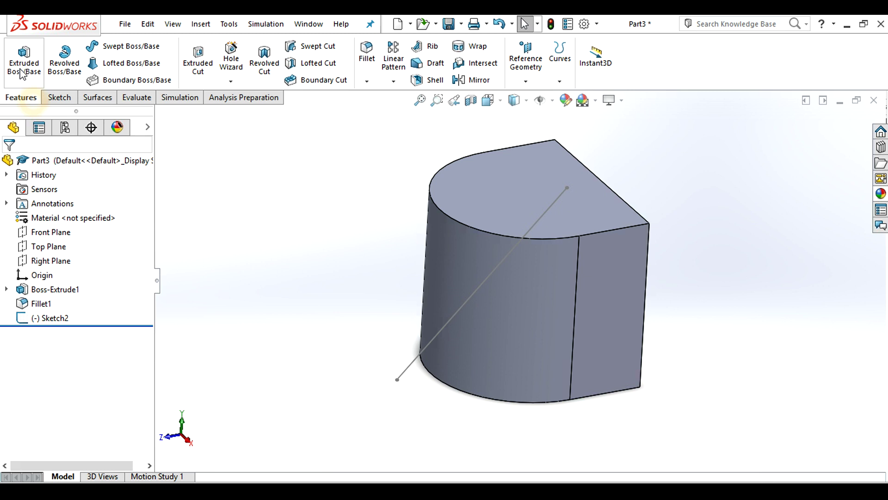
pyautogui.click(198, 58)
pyautogui.click(482, 282)
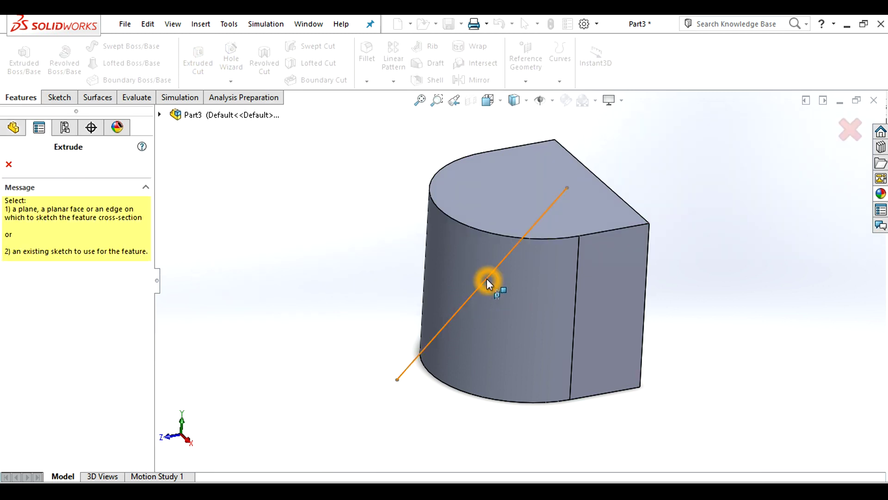
pyautogui.moveTo(214, 327)
pyautogui.mouseDown(button='middle')
pyautogui.moveTo(279, 287)
pyautogui.moveTo(287, 297)
pyautogui.mouseUp(button='middle')
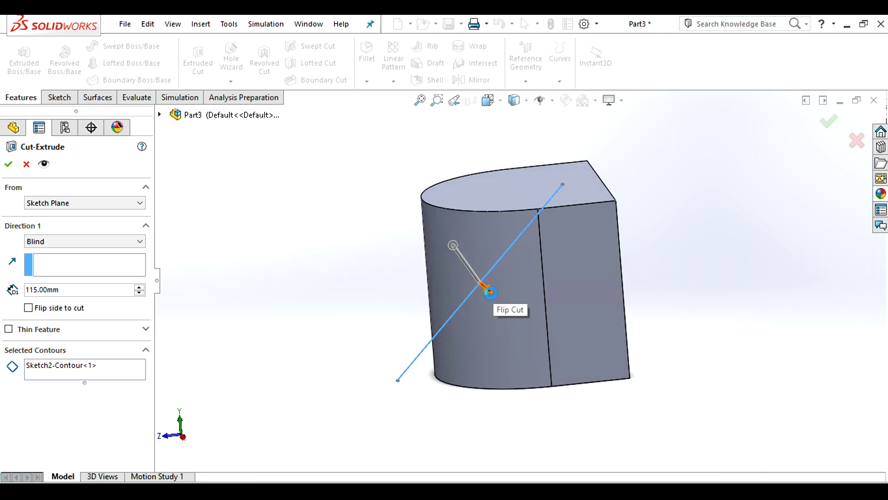
pyautogui.click(491, 292)
pyautogui.moveTo(384, 311); pyautogui.dragTo(398, 316, button='middle')
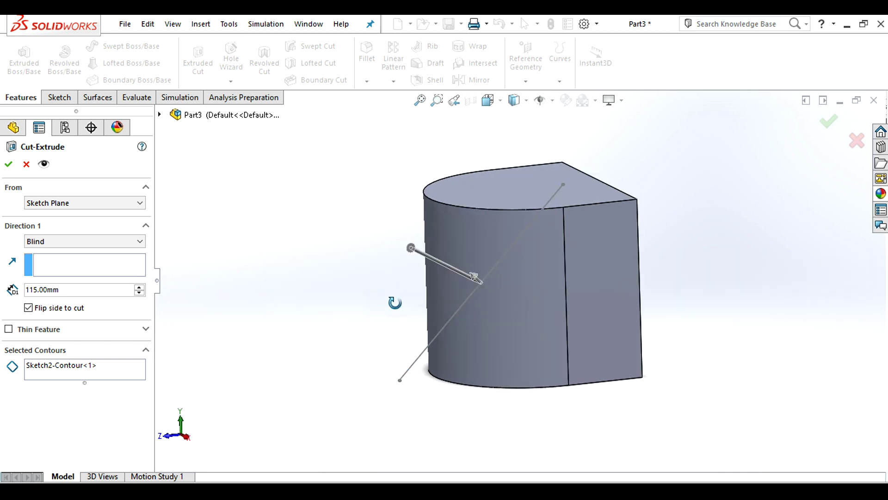
pyautogui.click(58, 242)
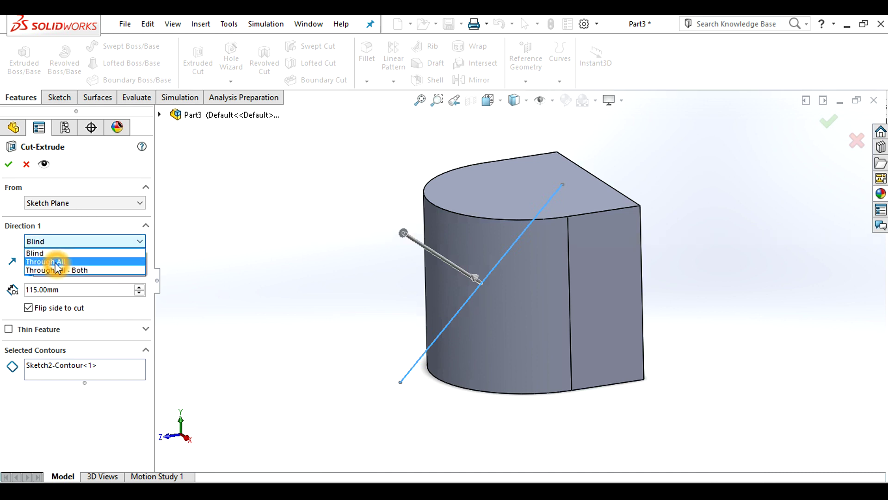
pyautogui.click(56, 263)
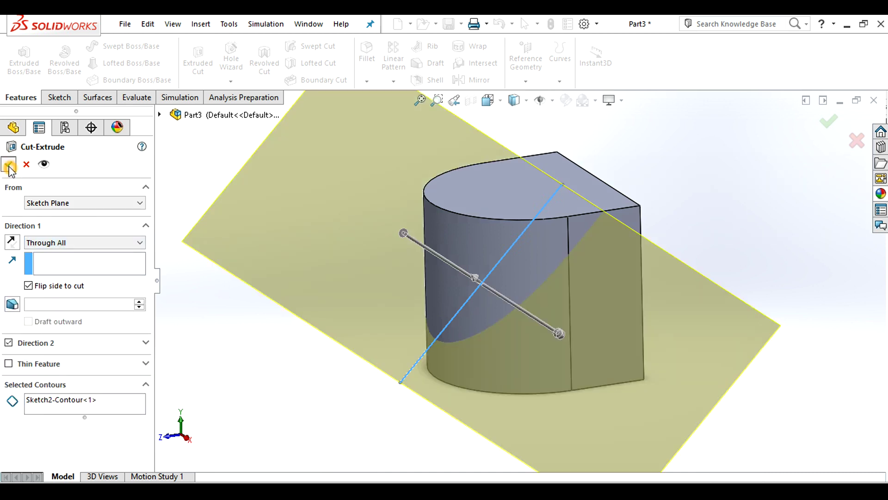
pyautogui.click(9, 164)
# Orbit to inspect the sloped face and bring up the reference drawing.
pyautogui.moveTo(258, 278)
pyautogui.mouseDown(button='middle')
pyautogui.moveTo(323, 301)
pyautogui.moveTo(361, 353)
pyautogui.moveTo(327, 332)
pyautogui.mouseUp(button='middle')
pyautogui.moveTo(700, 240)
pyautogui.mouseDown(button='middle')
pyautogui.moveTo(693, 273)
pyautogui.moveTo(611, 354)
pyautogui.mouseUp(button='middle')
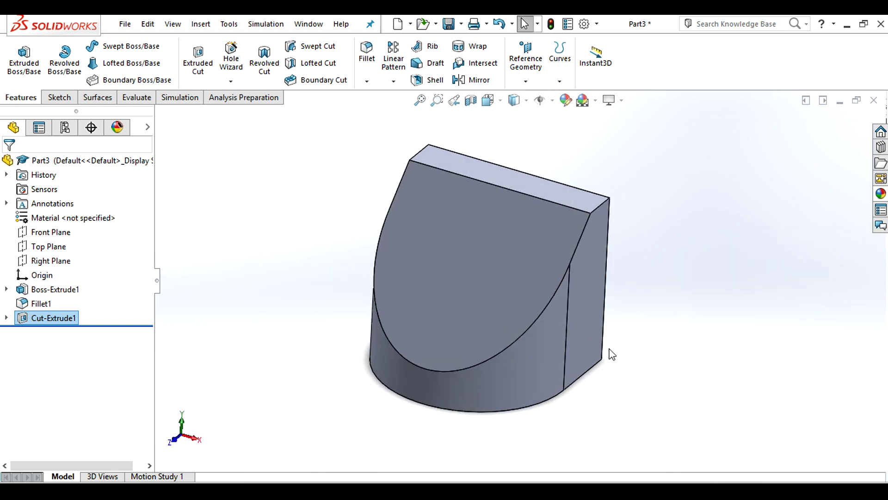
pyautogui.click(375, 491)
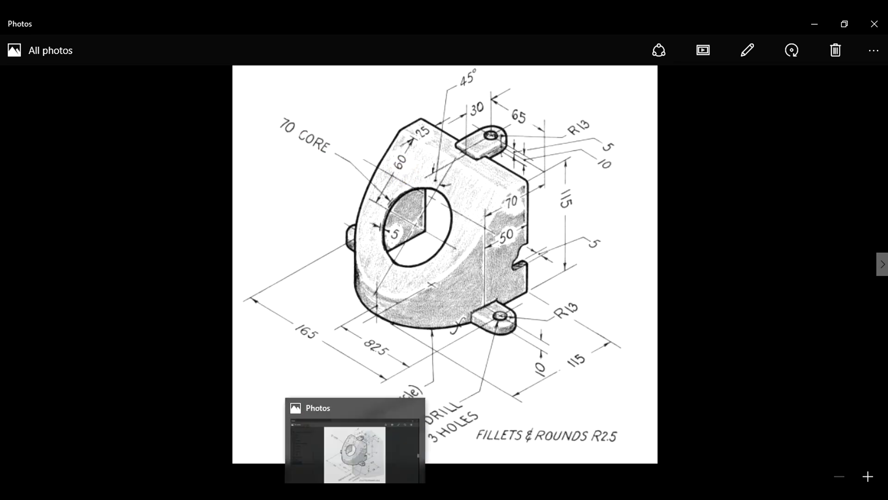
# Switch back from the reference drawing to the SolidWorks part.
pyautogui.click(329, 451)
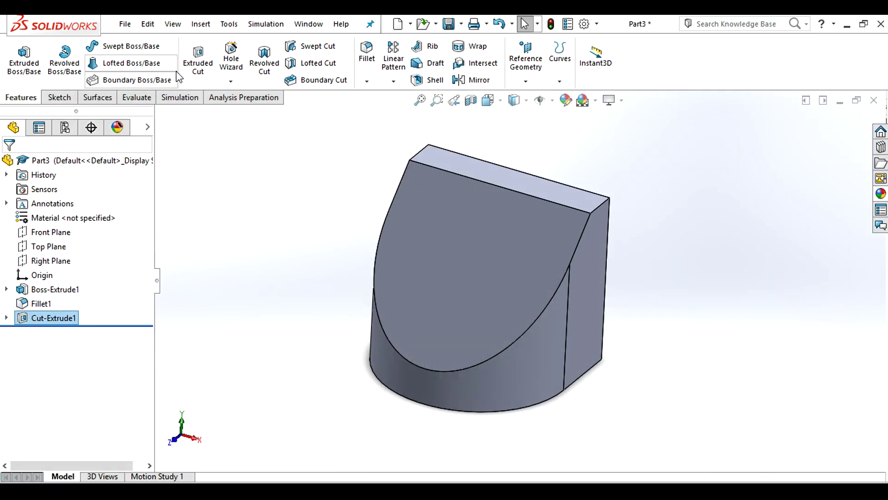
# Start a cut sketch on the sloped face, view it normal, and draw a circle.
pyautogui.click(198, 59)
pyautogui.click(485, 262)
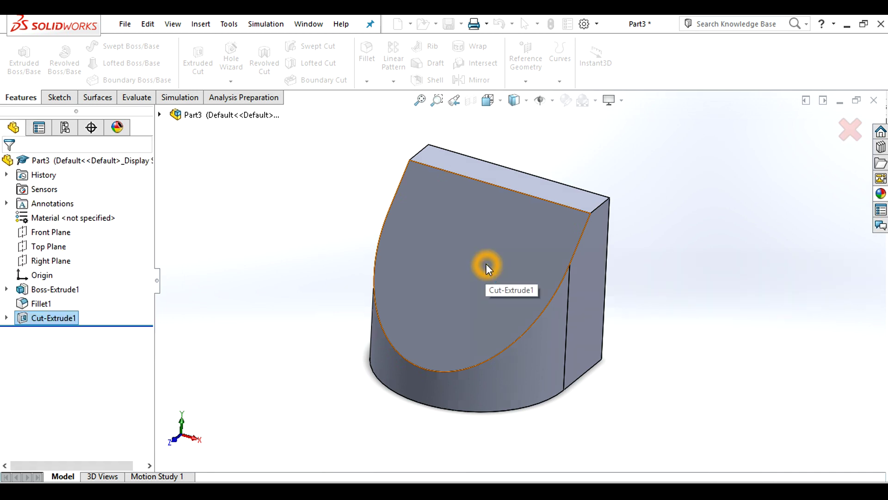
pyautogui.click(502, 103)
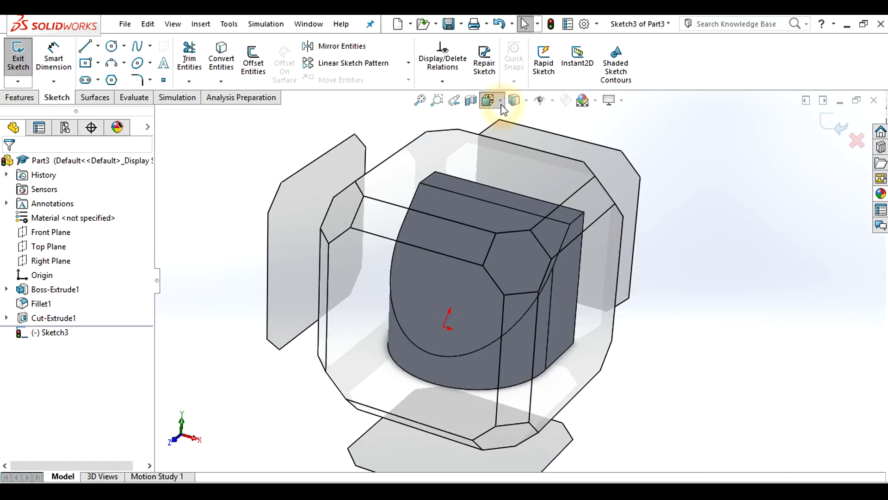
pyautogui.click(561, 172)
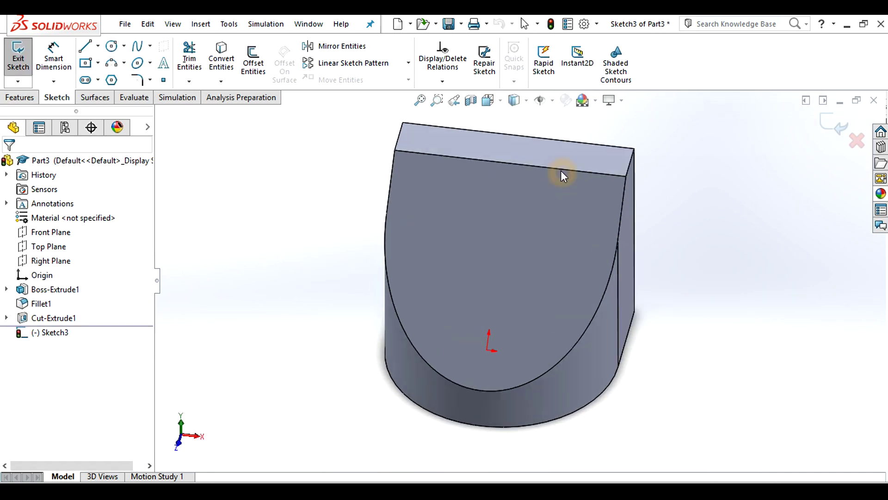
pyautogui.click(115, 48)
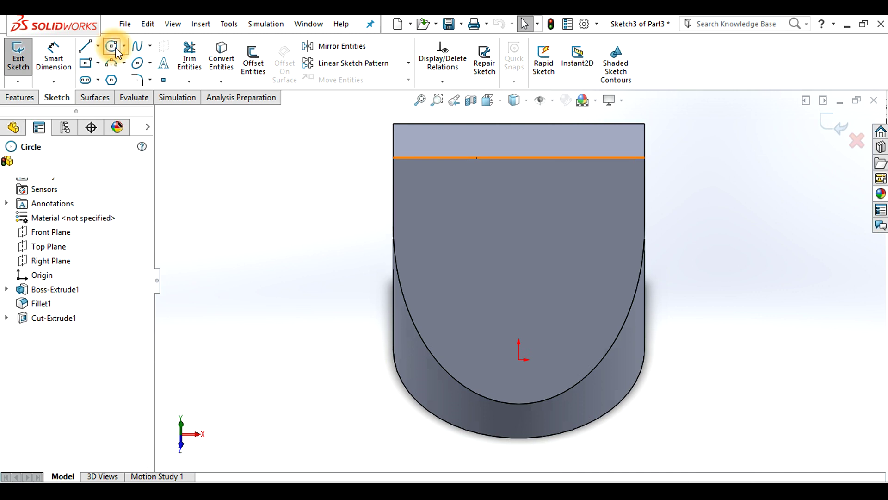
pyautogui.click(519, 254)
pyautogui.click(551, 302)
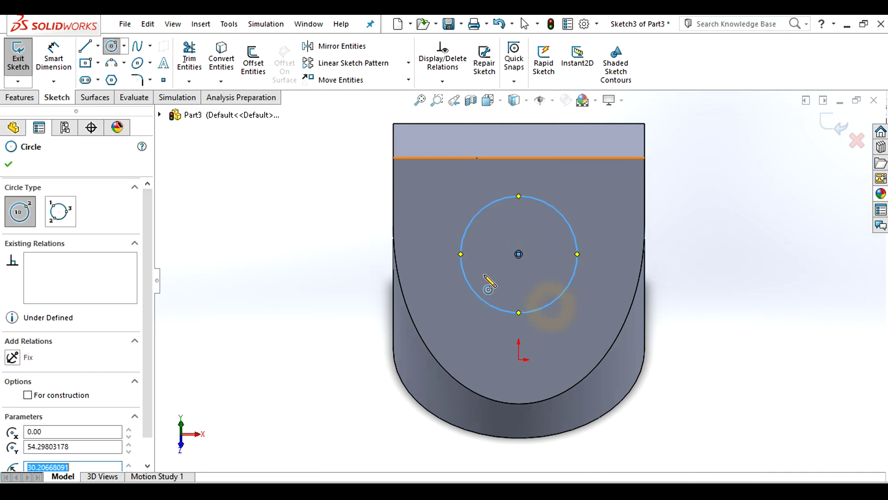
# Dimension the circle's diameter to 70 mm.
pyautogui.click(53, 54)
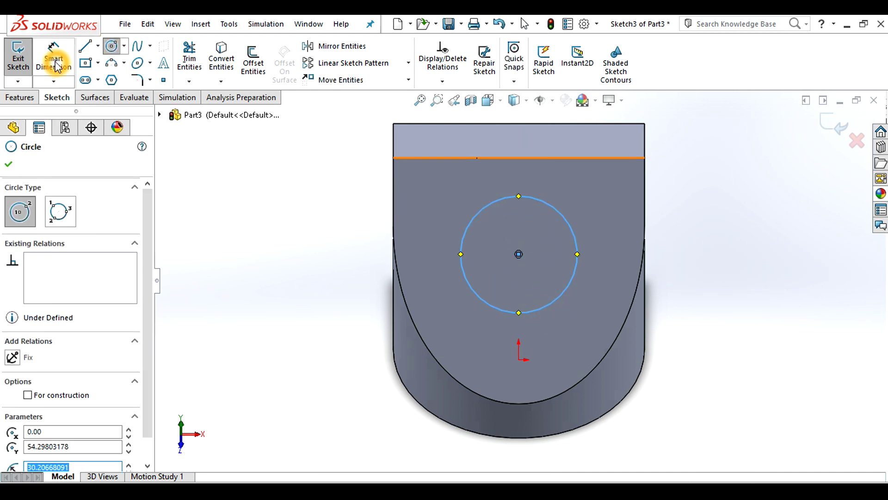
pyautogui.click(462, 241)
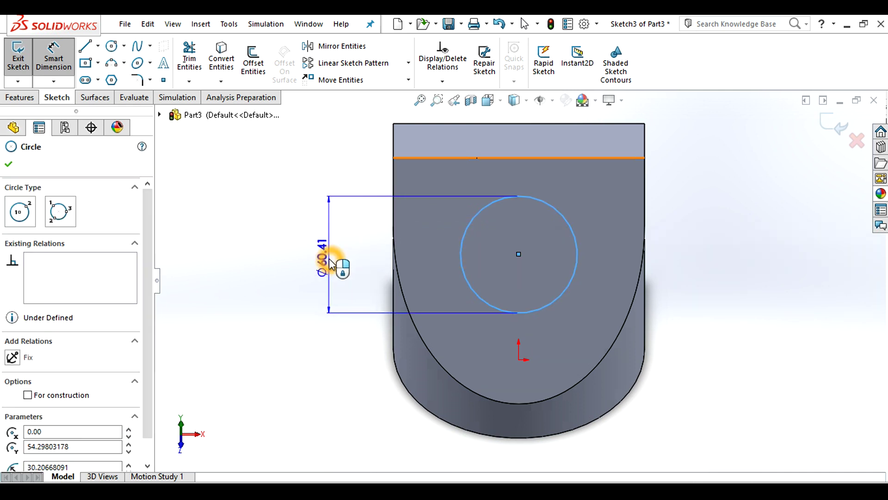
pyautogui.click(330, 265)
pyautogui.write('70')
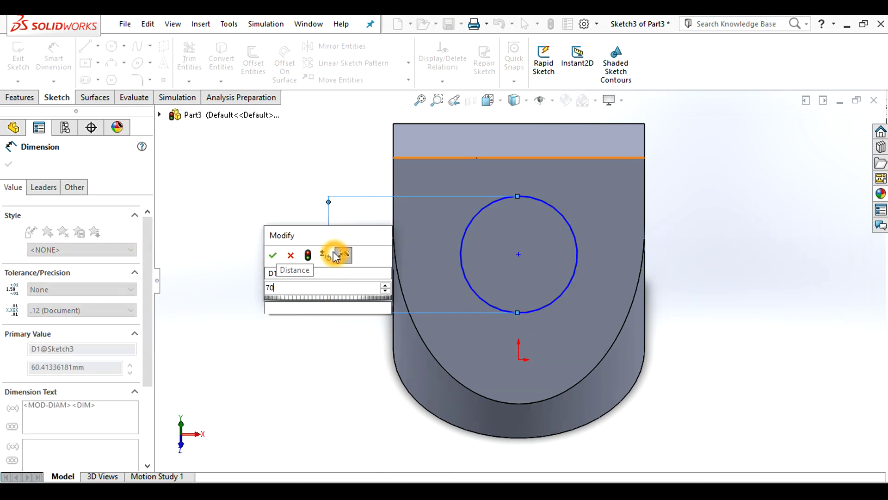
pyautogui.press('Return')
pyautogui.click(725, 266)
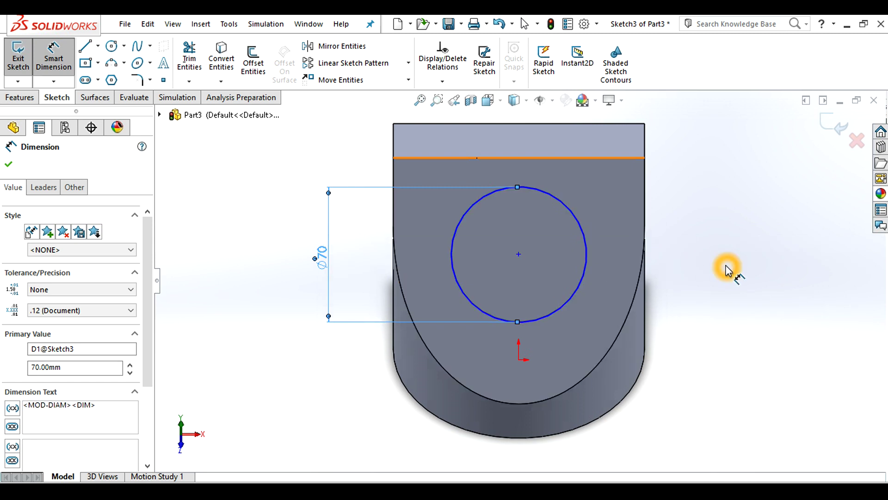
pyautogui.click(551, 232)
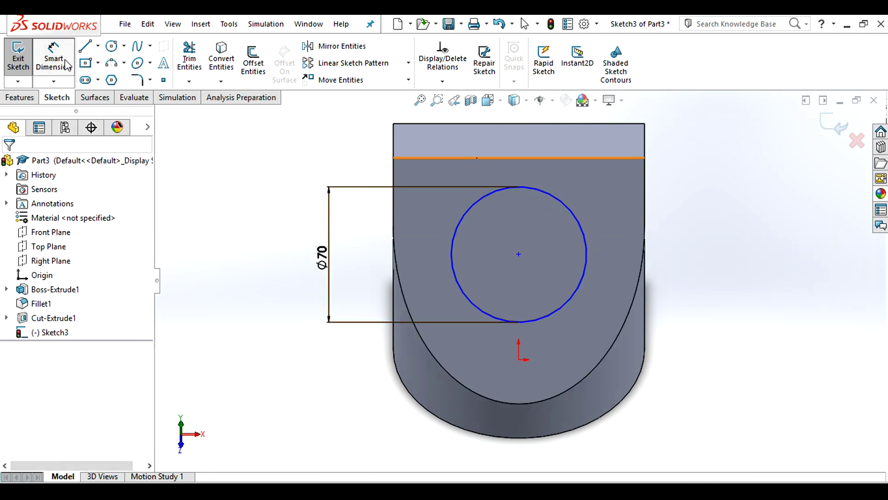
# Dimension the circle centre 60 mm below the top edge, checking the reference drawing.
pyautogui.click(540, 158)
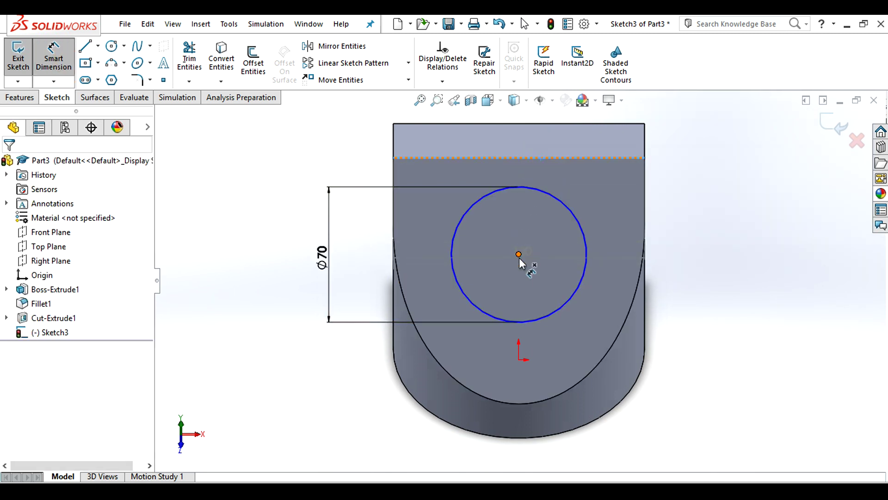
pyautogui.click(519, 255)
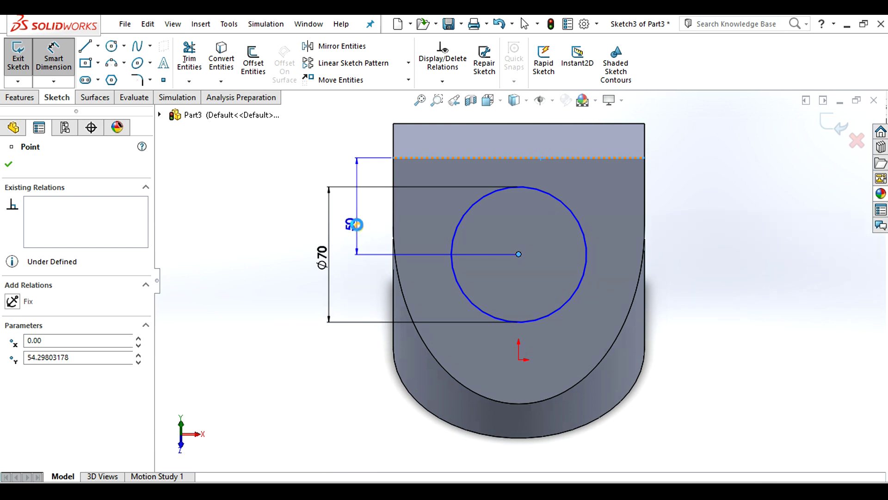
pyautogui.click(356, 224)
pyautogui.hotkey('alt', 'Tab')
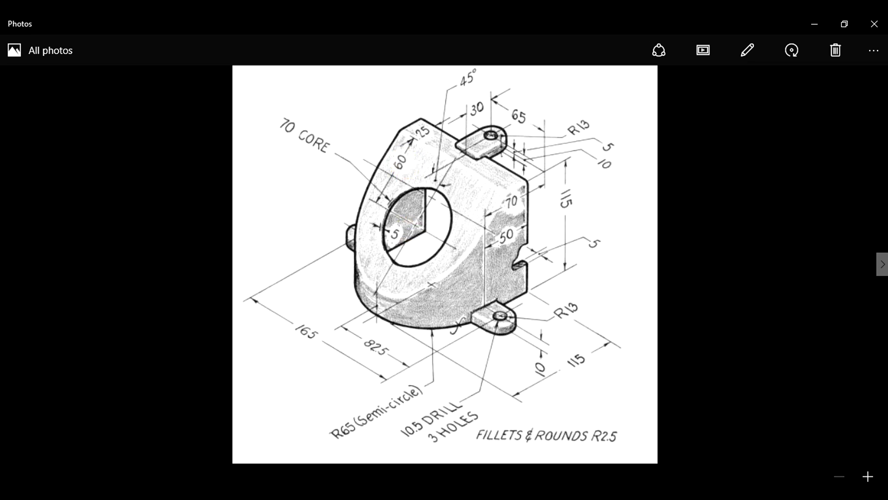
pyautogui.hotkey('alt', 'Tab')
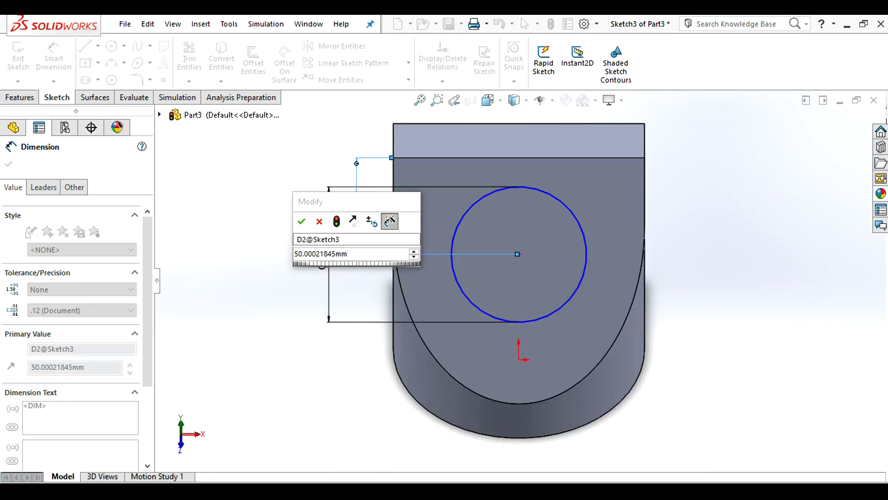
pyautogui.hotkey('alt', 'Tab')
pyautogui.click(316, 144)
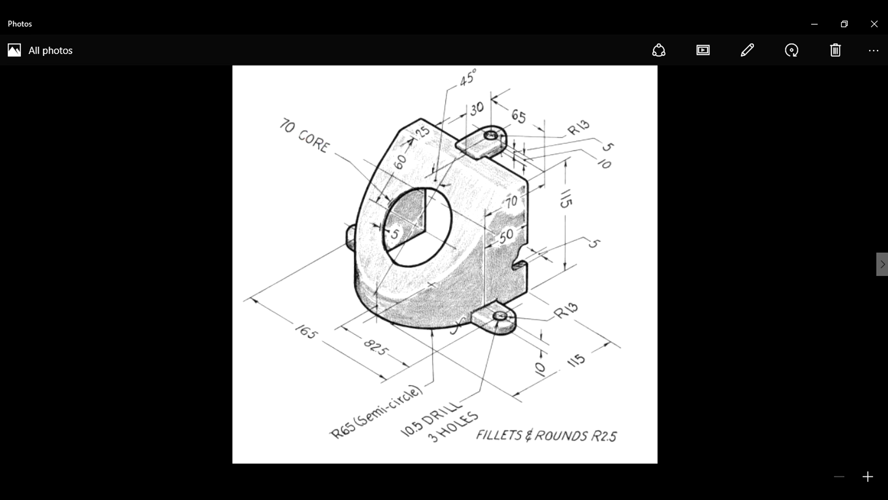
pyautogui.hotkey('alt', 'Tab')
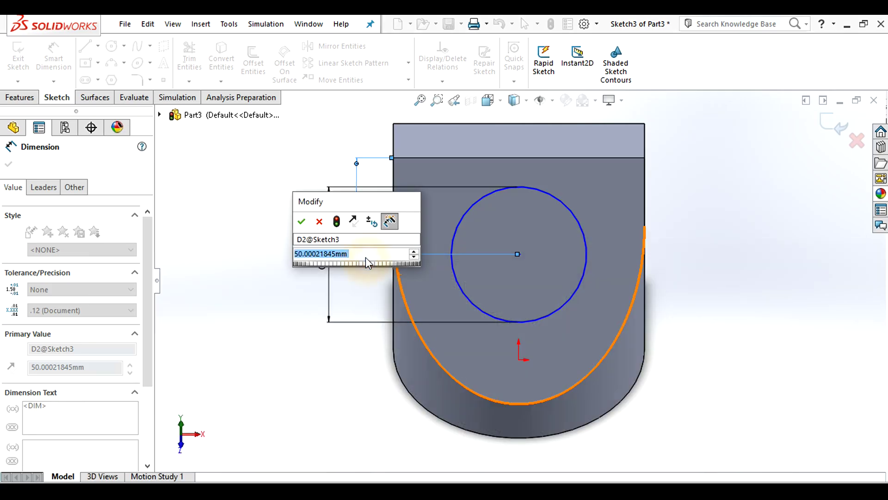
pyautogui.moveTo(368, 254); pyautogui.dragTo(280, 260)
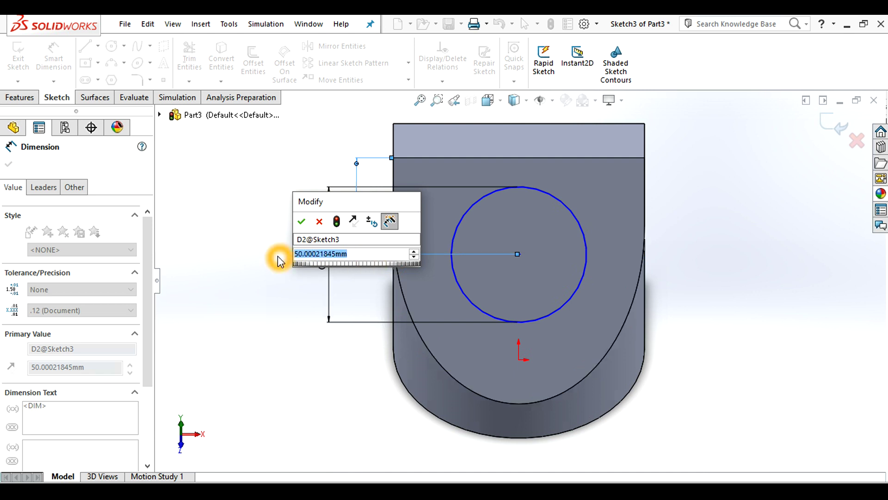
pyautogui.write('60')
pyautogui.press('Return')
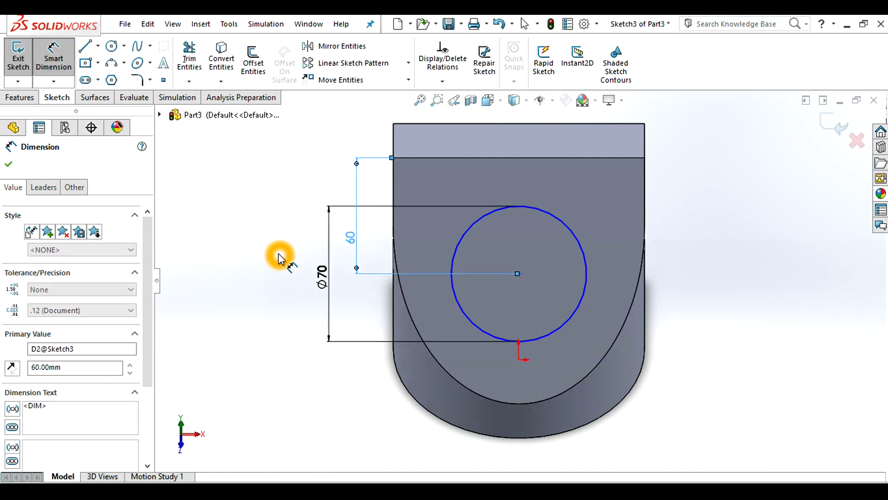
pyautogui.click(278, 175)
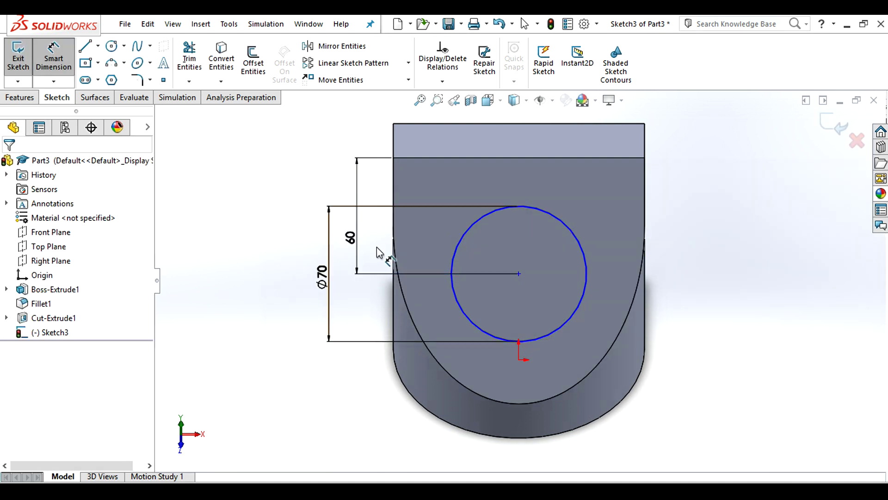
pyautogui.click(54, 54)
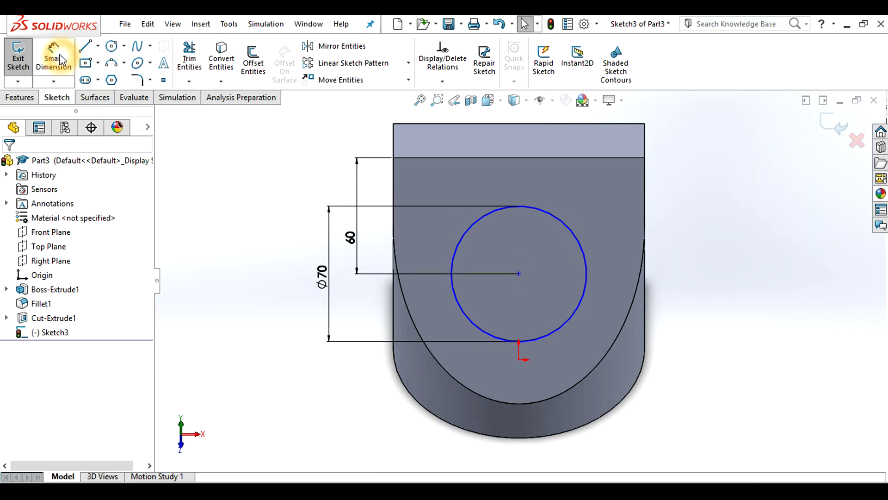
pyautogui.click(530, 383)
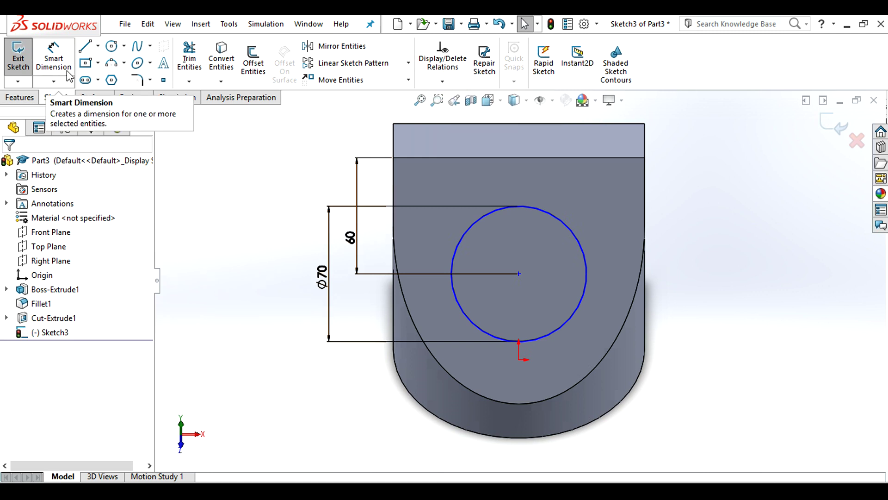
# Add a Vertical relation between the origin and the Ø70 circle's centre, fully defining Sketch3.
pyautogui.click(439, 82)
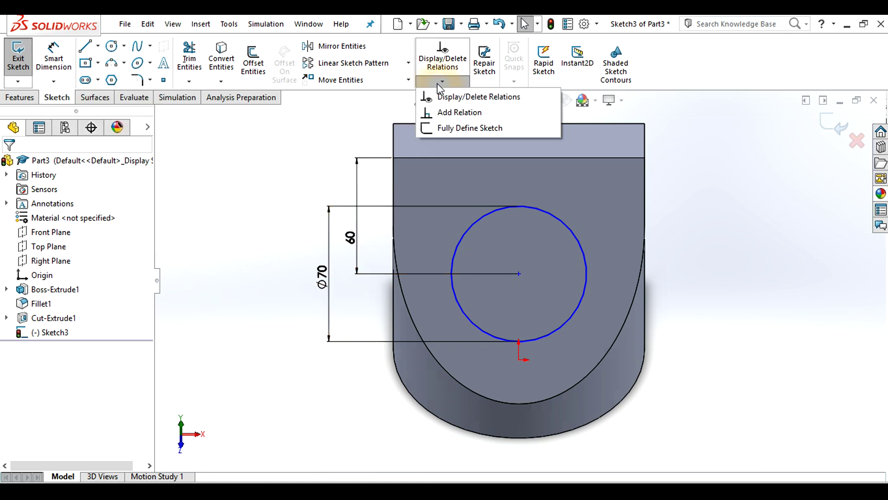
pyautogui.click(448, 113)
pyautogui.click(519, 359)
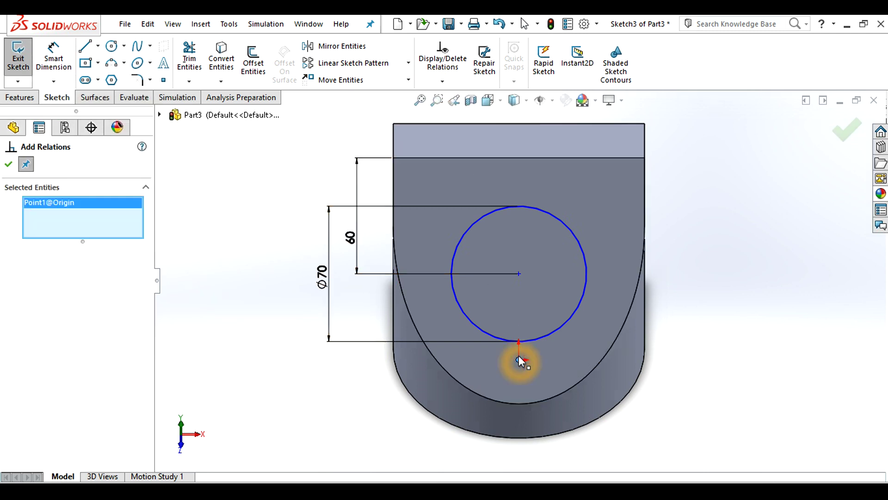
pyautogui.click(519, 272)
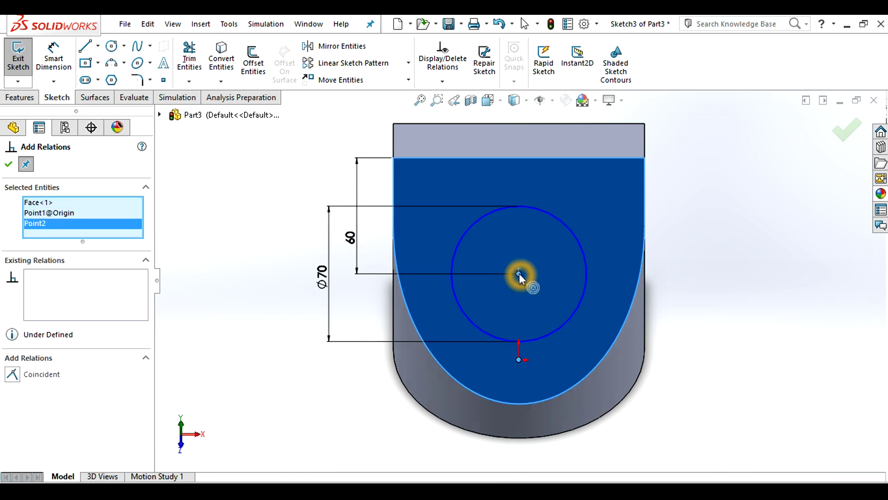
pyautogui.press('Escape')
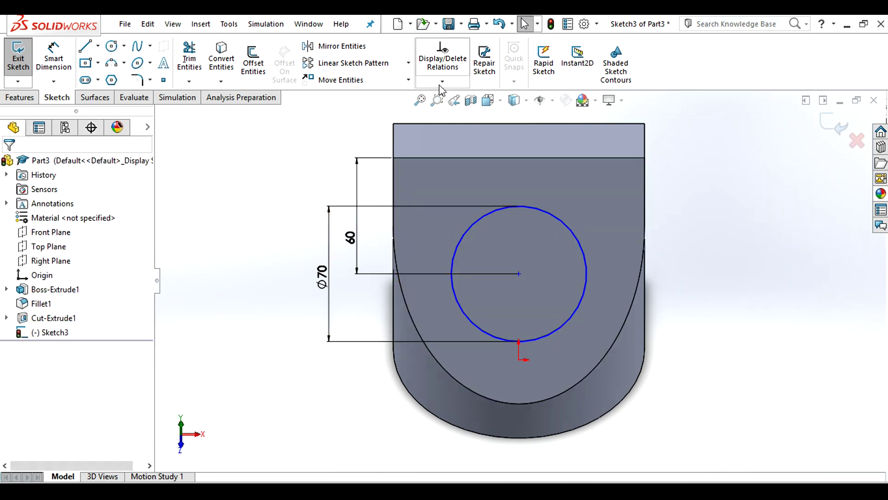
pyautogui.click(443, 81)
pyautogui.click(456, 112)
pyautogui.click(519, 273)
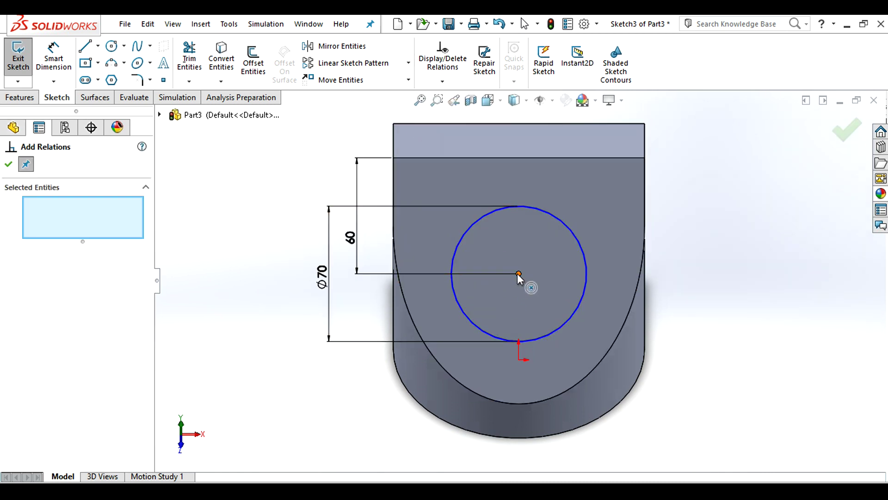
pyautogui.click(519, 359)
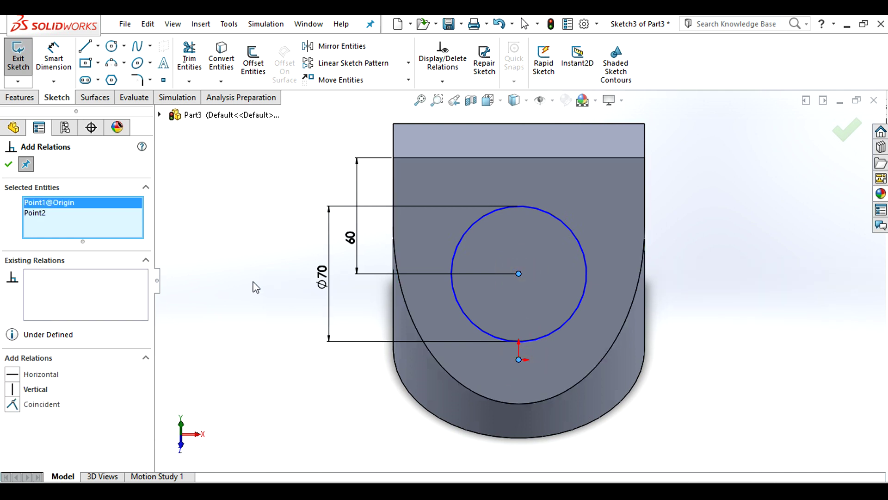
pyautogui.click(16, 392)
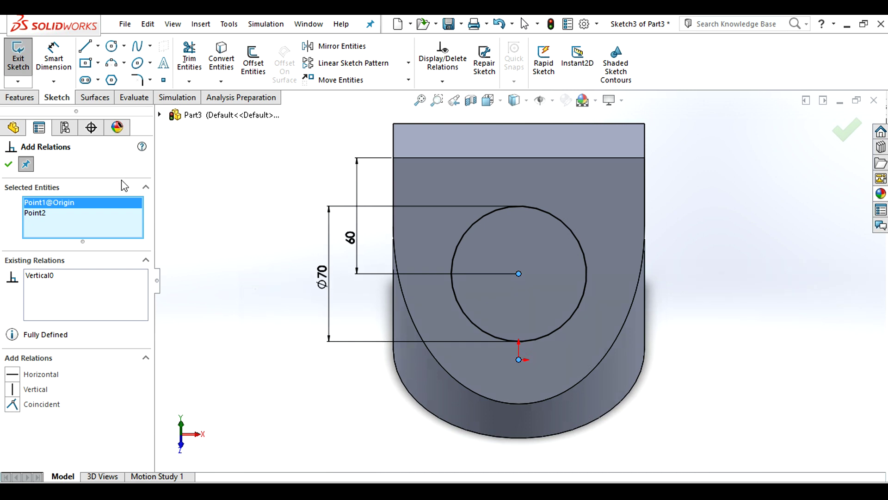
pyautogui.click(9, 166)
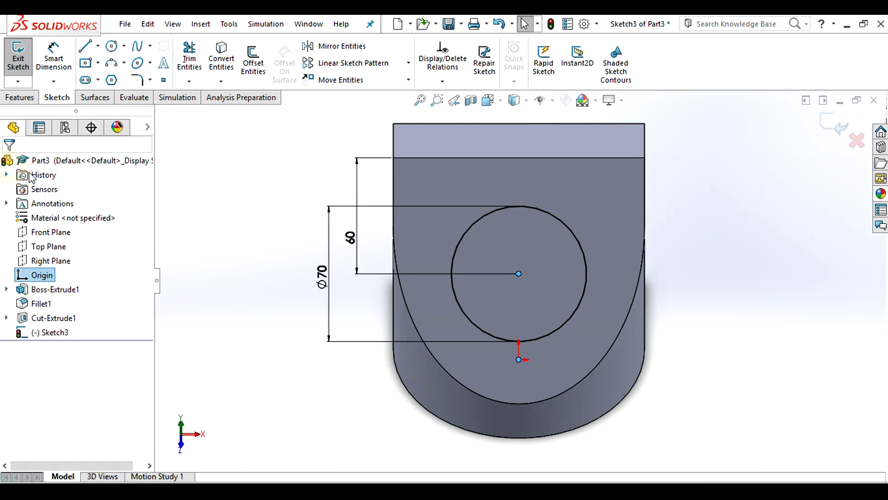
# Add the text CORE after the Ø70 diameter dimension's value.
pyautogui.click(321, 279)
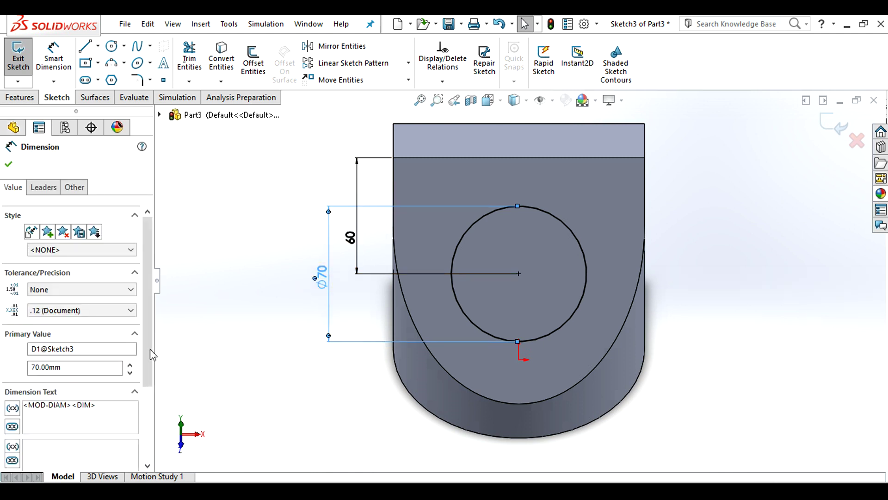
pyautogui.moveTo(145, 337); pyautogui.dragTo(144, 412)
pyautogui.click(48, 330)
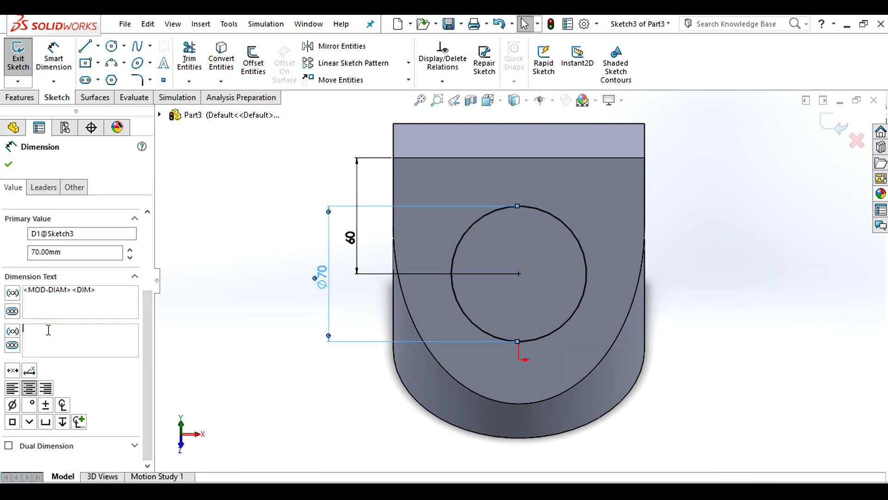
pyautogui.write('cor')
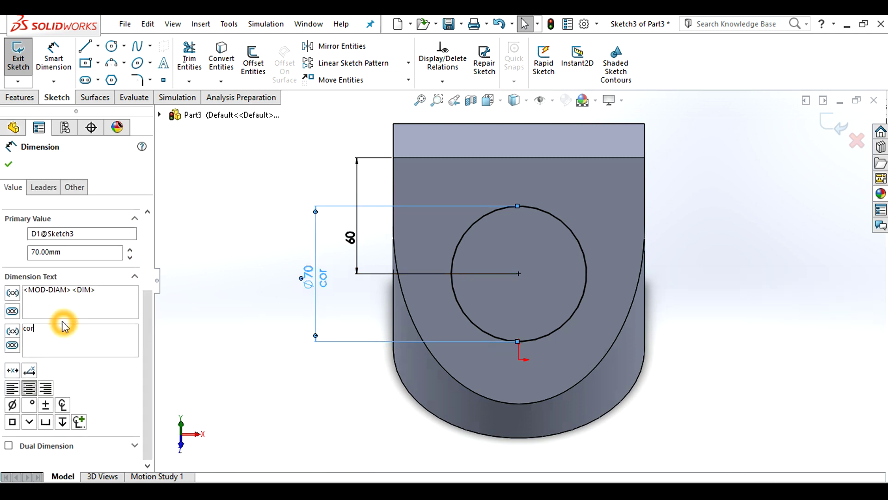
pyautogui.press('BackSpace')
pyautogui.press('BackSpace')
pyautogui.press('BackSpace')
pyautogui.press('BackSpace')
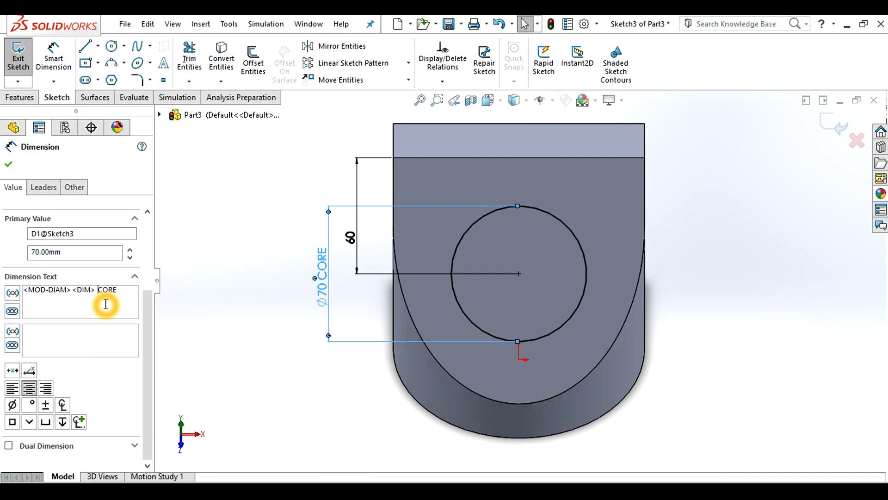
pyautogui.click(259, 254)
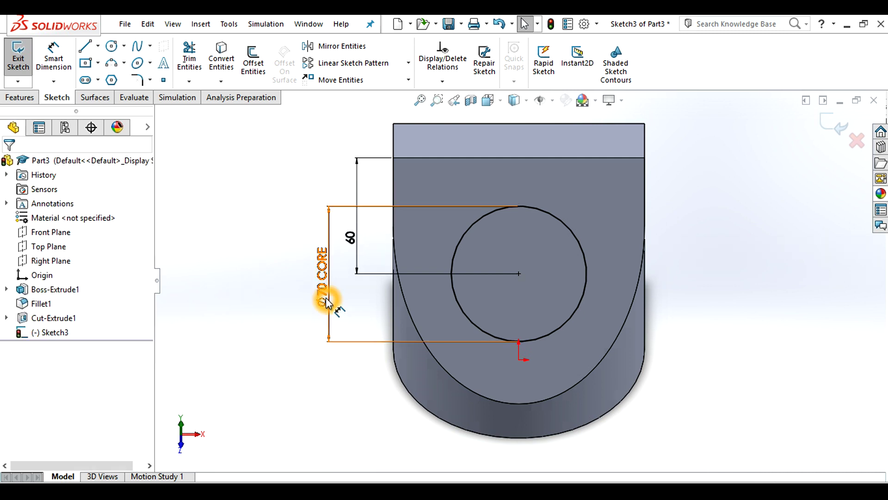
# Drag the Ø70 CORE dimension clear to the left of the part.
pyautogui.moveTo(323, 298); pyautogui.dragTo(277, 247)
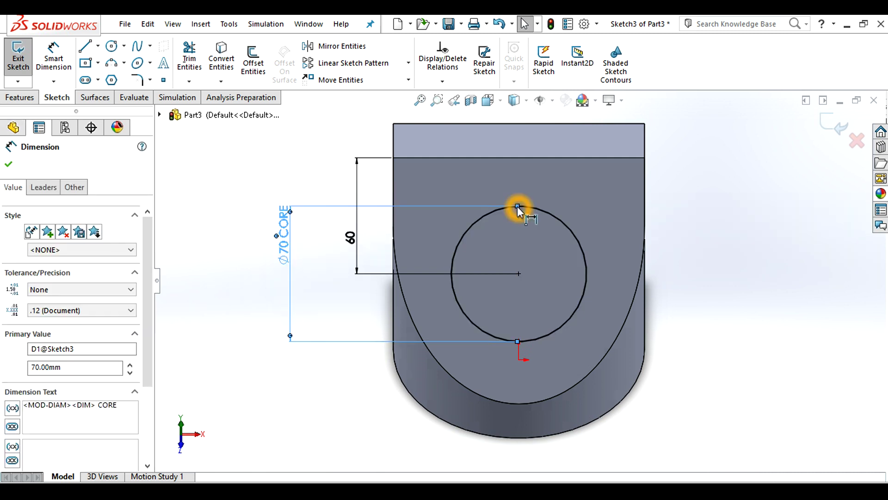
pyautogui.moveTo(518, 208); pyautogui.dragTo(505, 254)
pyautogui.click(777, 259)
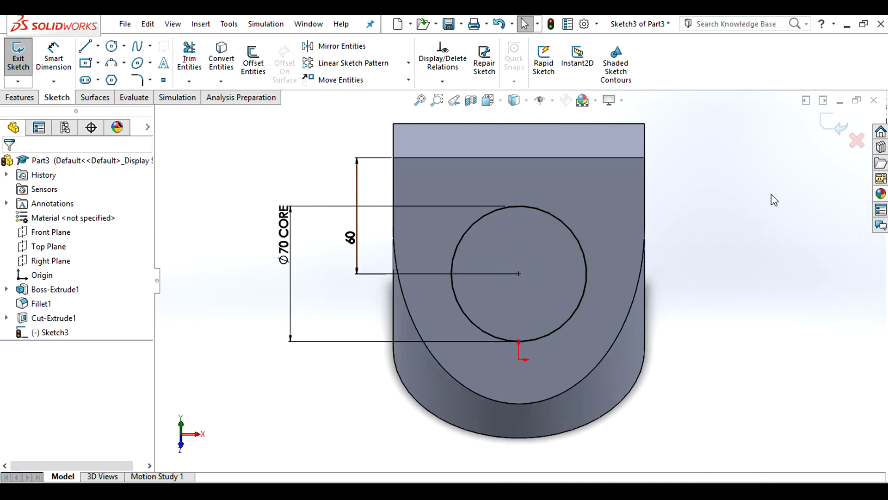
pyautogui.click(830, 133)
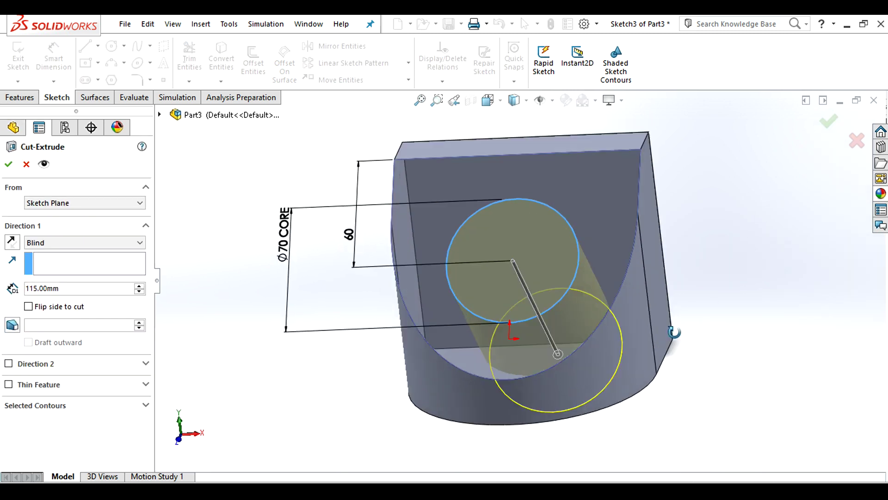
# Set the extruded cut to Up To Next and confirm, boring the Ø70 core hole.
pyautogui.click(81, 244)
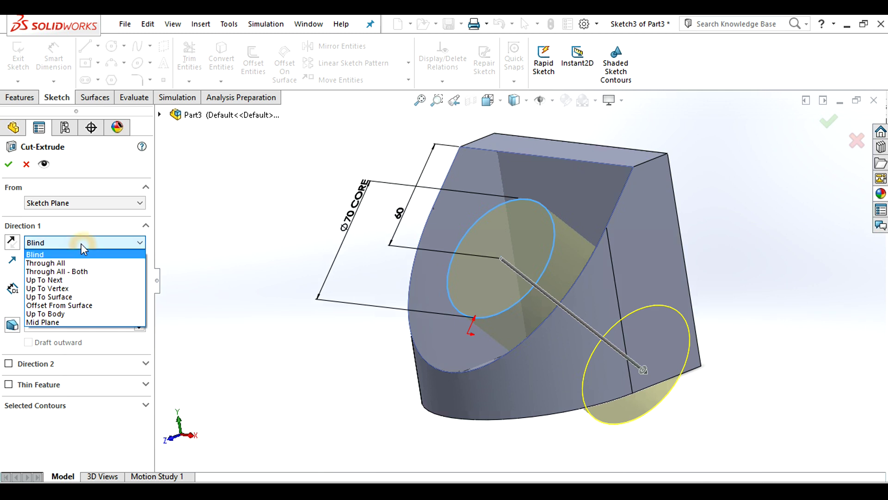
pyautogui.click(41, 280)
pyautogui.click(828, 122)
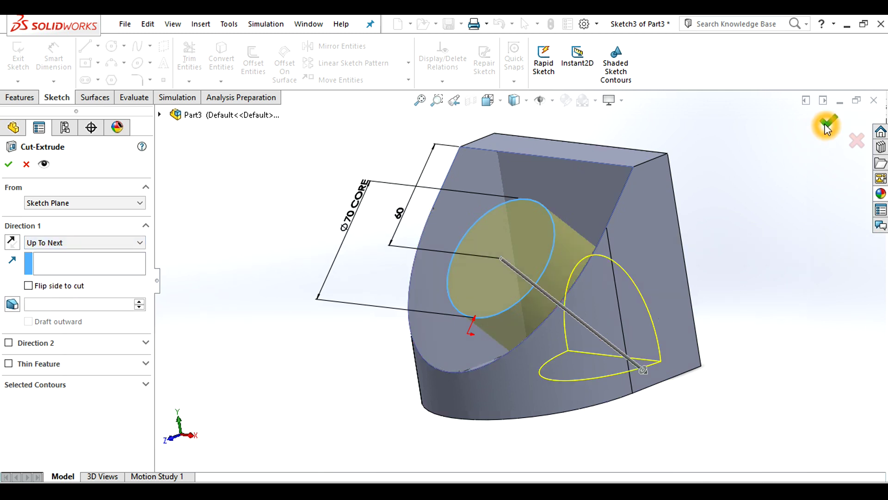
pyautogui.moveTo(738, 237)
pyautogui.mouseDown(button='middle')
pyautogui.moveTo(733, 287)
pyautogui.moveTo(745, 281)
pyautogui.moveTo(730, 262)
pyautogui.moveTo(698, 278)
pyautogui.moveTo(539, 247)
pyautogui.moveTo(679, 270)
pyautogui.mouseUp(button='middle')
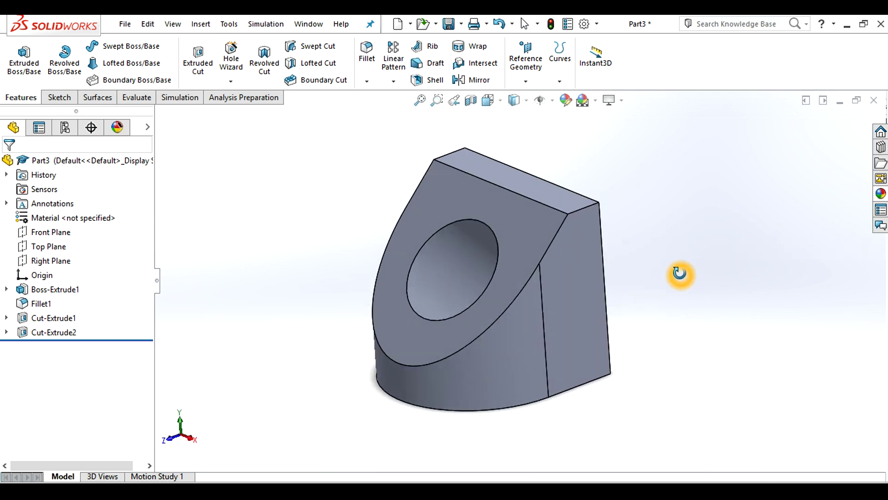
# Start a Shell feature with a 5 mm wall thickness, checking the reference drawing.
pyautogui.click(429, 82)
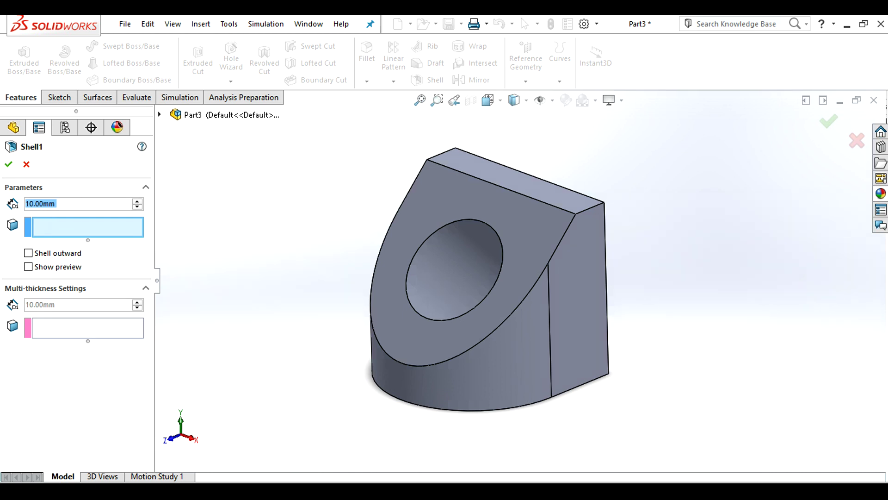
pyautogui.hotkey('alt', 'Tab')
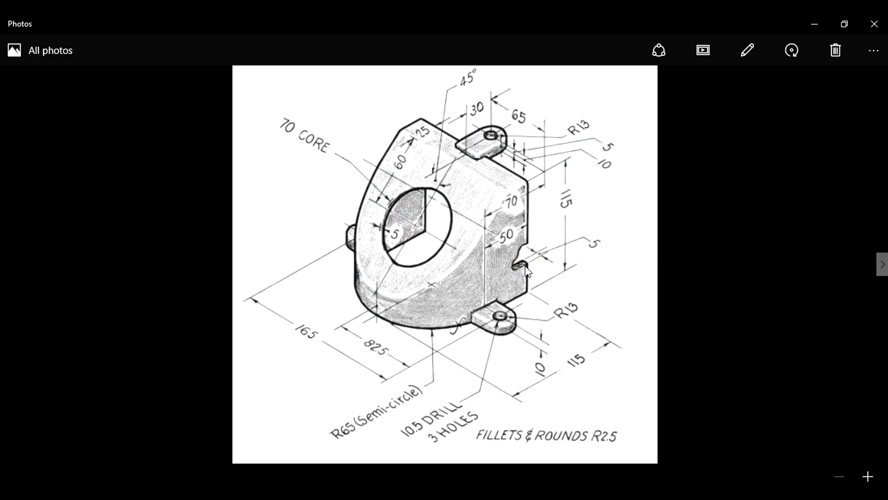
pyautogui.press('ctrl')
pyautogui.press('ctrl')
pyautogui.press('ctrl')
pyautogui.press('ctrl')
pyautogui.press('ctrl')
pyautogui.hotkey('alt', 'Tab')
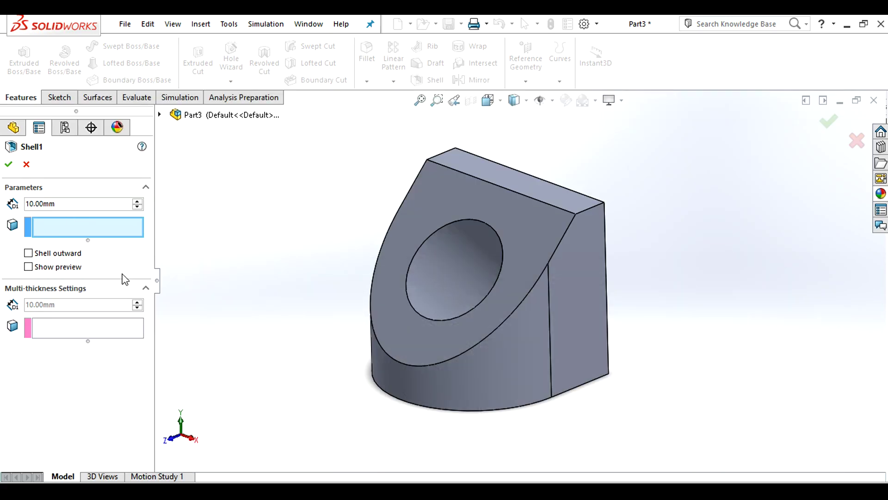
pyautogui.click(25, 204)
pyautogui.click(18, 198)
pyautogui.write('5')
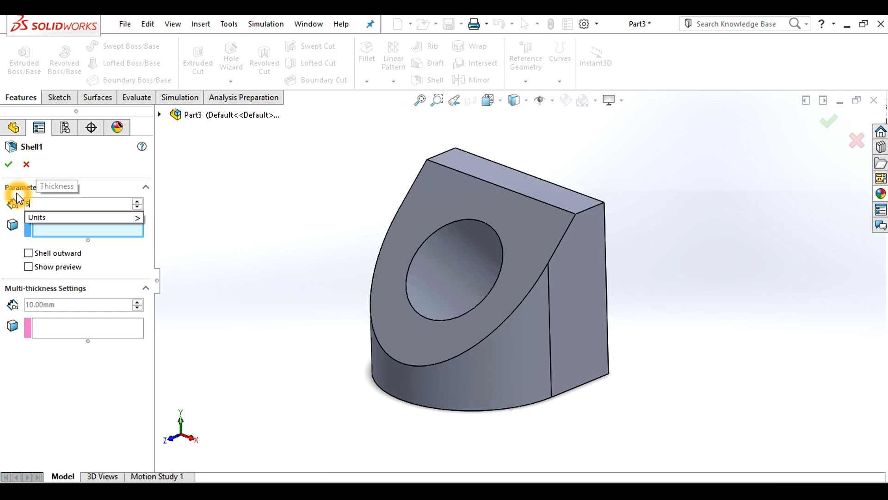
pyautogui.press('Return')
pyautogui.click(35, 204)
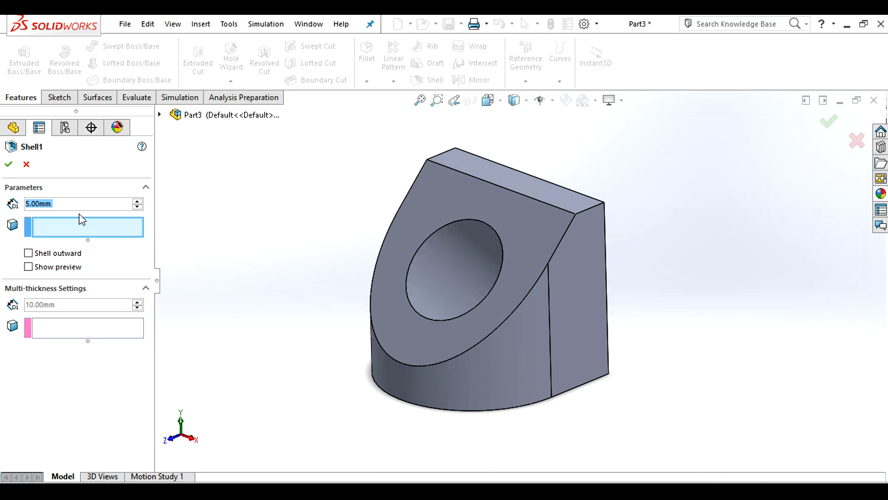
# Remove the back face, a second face and the core hole surface, then confirm Shell1.
pyautogui.moveTo(522, 327)
pyautogui.mouseDown(button='middle')
pyautogui.moveTo(626, 357)
pyautogui.moveTo(528, 297)
pyautogui.mouseUp(button='middle')
pyautogui.click(514, 229)
pyautogui.moveTo(514, 229); pyautogui.dragTo(511, 365, button='middle')
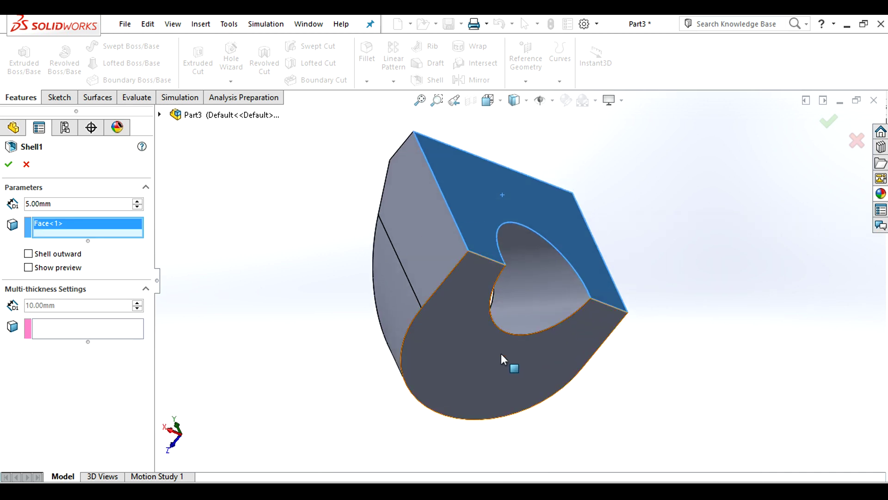
pyautogui.click(481, 373)
pyautogui.moveTo(383, 274)
pyautogui.mouseDown(button='middle')
pyautogui.moveTo(410, 247)
pyautogui.moveTo(468, 236)
pyautogui.mouseUp(button='middle')
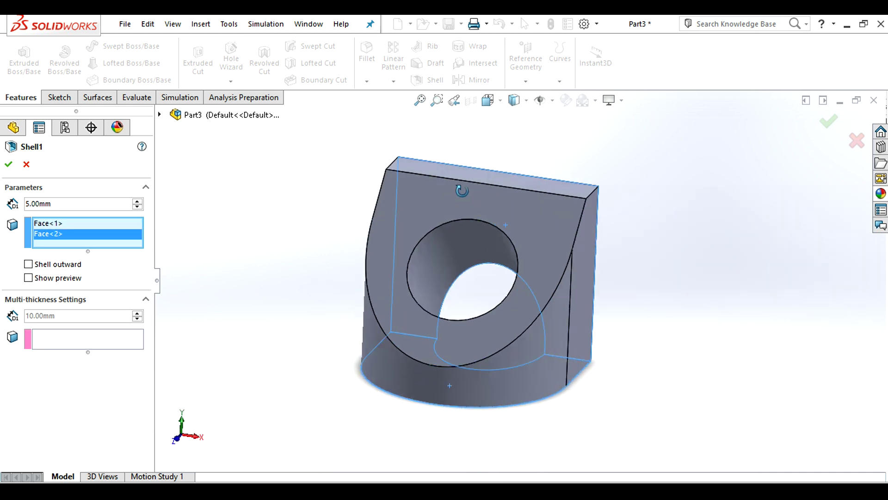
pyautogui.click(464, 277)
pyautogui.moveTo(464, 277)
pyautogui.mouseDown(button='middle')
pyautogui.moveTo(343, 260)
pyautogui.moveTo(323, 272)
pyautogui.mouseUp(button='middle')
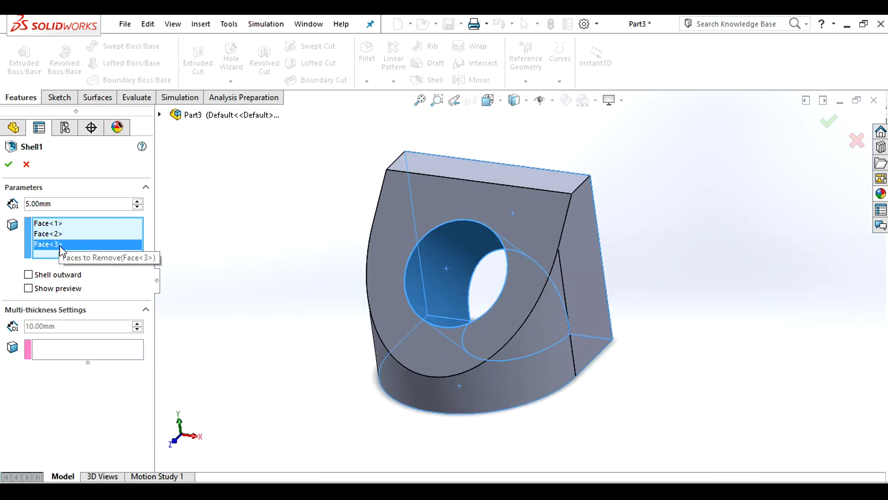
pyautogui.click(8, 164)
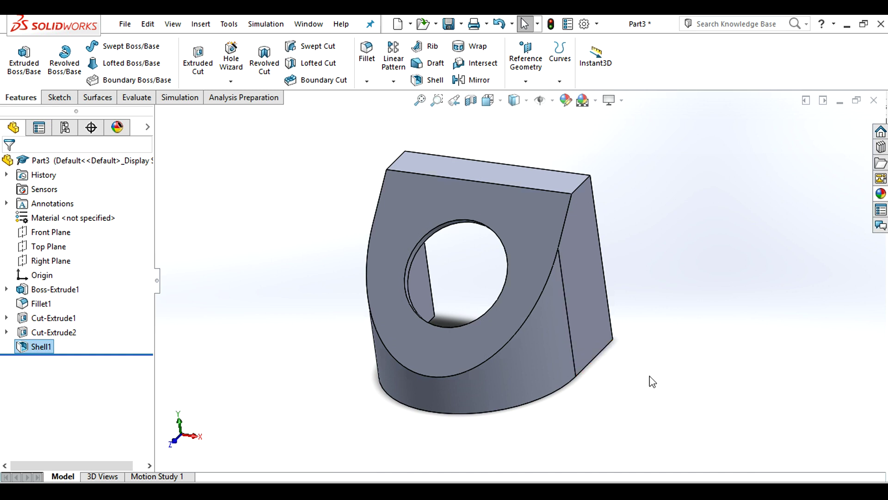
# Inspect the shelled part, then drag the rollback bar above Shell1 in the FeatureManager tree.
pyautogui.moveTo(652, 382)
pyautogui.mouseDown(button='middle')
pyautogui.moveTo(608, 432)
pyautogui.moveTo(656, 424)
pyautogui.moveTo(638, 433)
pyautogui.moveTo(646, 438)
pyautogui.moveTo(626, 412)
pyautogui.moveTo(630, 317)
pyautogui.moveTo(621, 335)
pyautogui.moveTo(591, 323)
pyautogui.moveTo(591, 376)
pyautogui.mouseUp(button='middle')
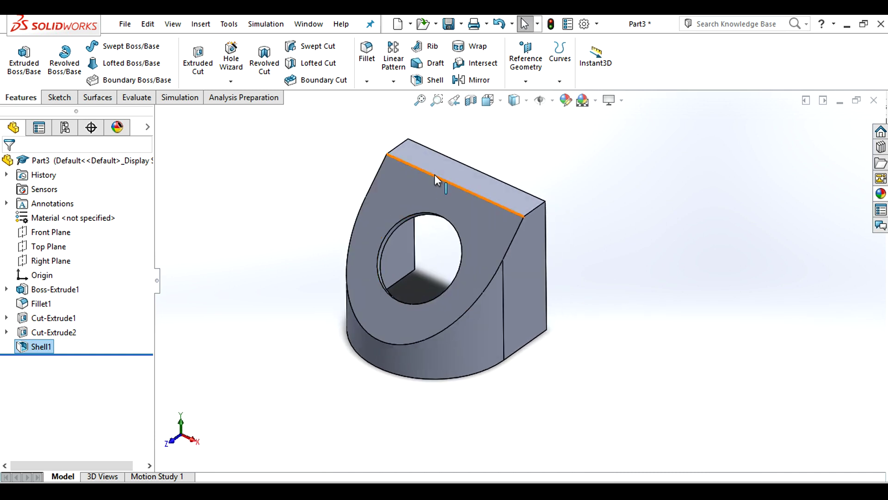
pyautogui.moveTo(551, 159)
pyautogui.mouseDown(button='middle')
pyautogui.moveTo(603, 269)
pyautogui.moveTo(619, 274)
pyautogui.moveTo(619, 306)
pyautogui.mouseUp(button='middle')
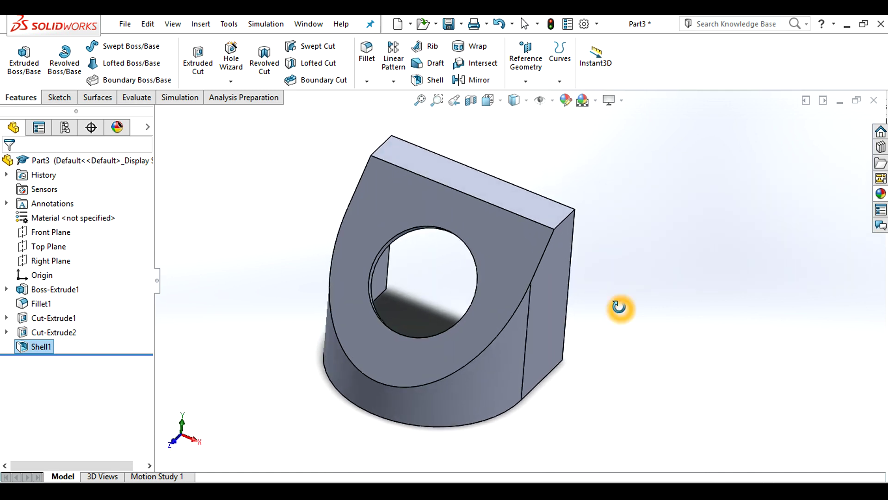
pyautogui.moveTo(608, 353)
pyautogui.mouseDown(button='middle')
pyautogui.moveTo(601, 356)
pyautogui.moveTo(601, 341)
pyautogui.mouseUp(button='middle')
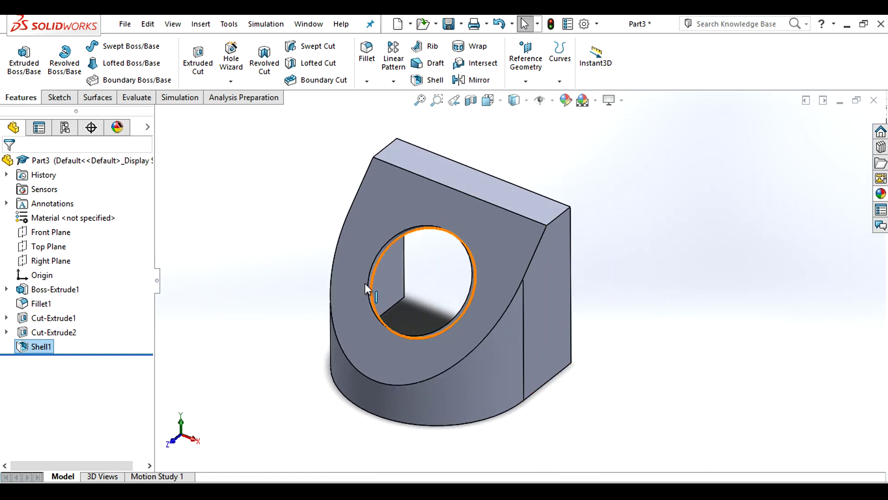
pyautogui.keyDown('ctrl'); pyautogui.moveTo(368, 289); pyautogui.dragTo(391, 307, button='middle'); pyautogui.keyUp('ctrl')
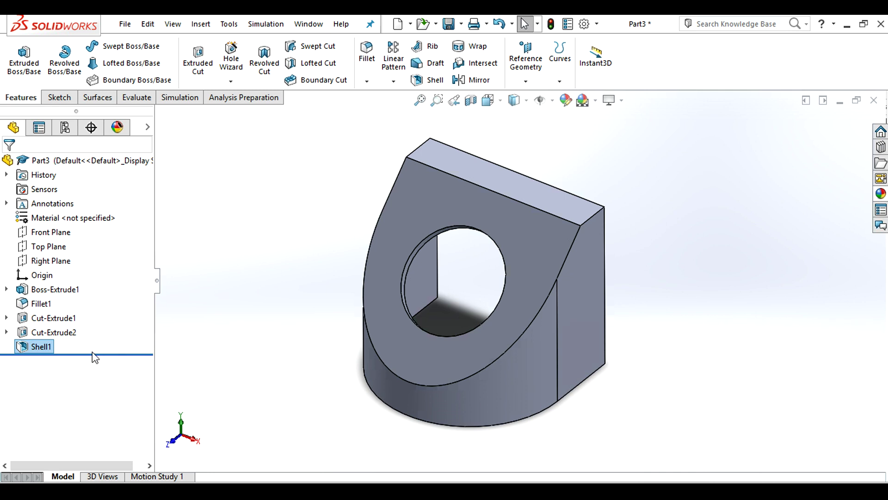
pyautogui.click(92, 359)
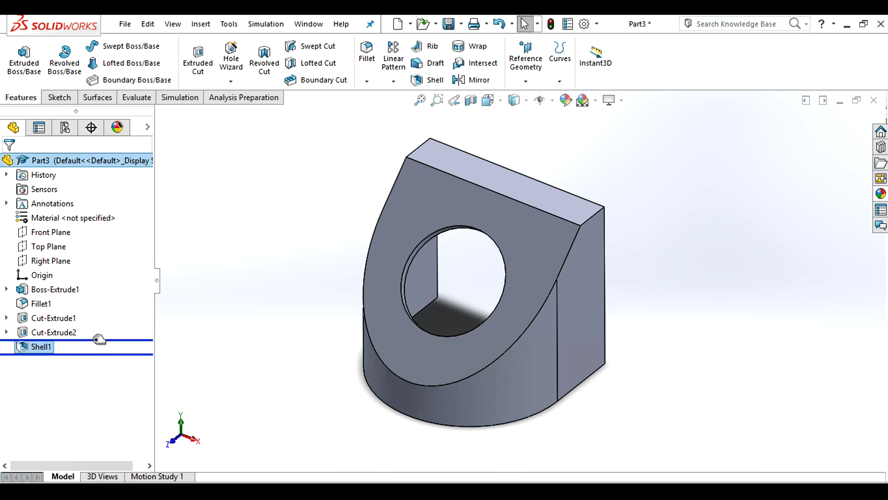
pyautogui.moveTo(92, 340); pyautogui.dragTo(108, 337)
# Start a new sketch on the bracket's front face.
pyautogui.moveTo(718, 363)
pyautogui.mouseDown(button='middle')
pyautogui.moveTo(689, 337)
pyautogui.moveTo(650, 242)
pyautogui.moveTo(722, 335)
pyautogui.mouseUp(button='middle')
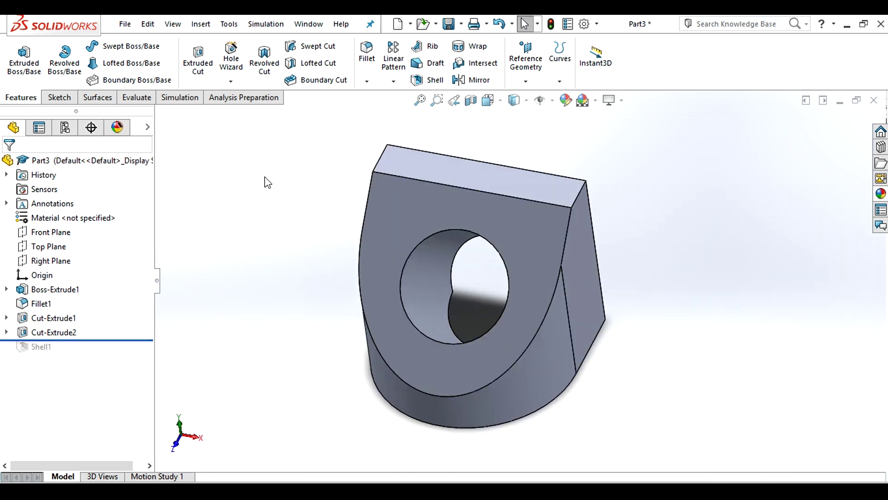
pyautogui.click(66, 98)
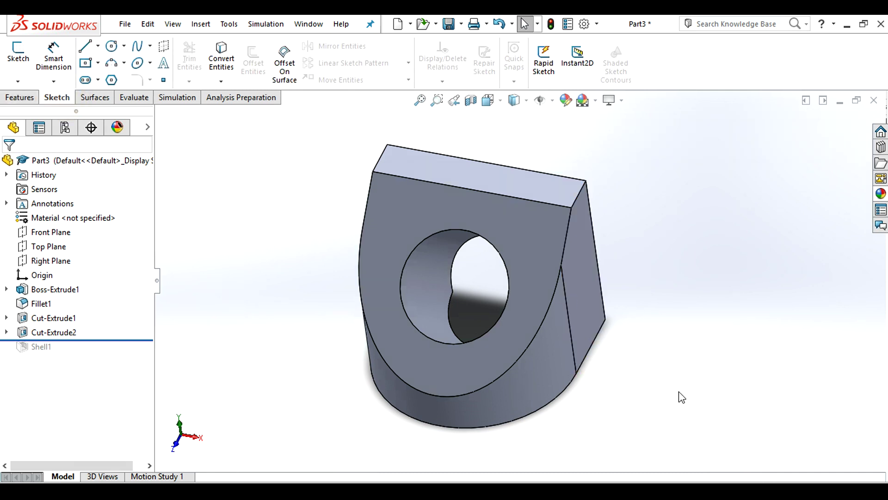
pyautogui.moveTo(678, 395)
pyautogui.mouseDown(button='middle')
pyautogui.moveTo(628, 283)
pyautogui.moveTo(520, 335)
pyautogui.mouseUp(button='middle')
pyautogui.click(540, 325)
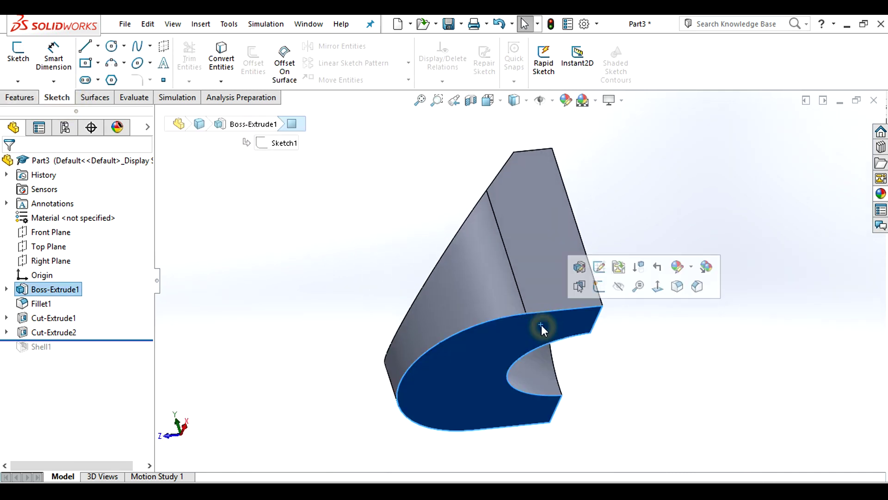
pyautogui.click(600, 288)
pyautogui.click(603, 288)
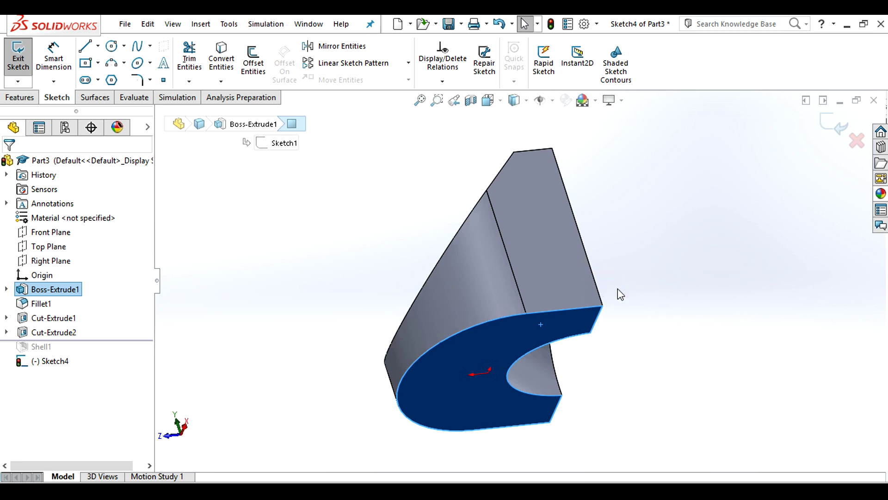
# Set the view orientation to Normal To the sketch face.
pyautogui.click(496, 100)
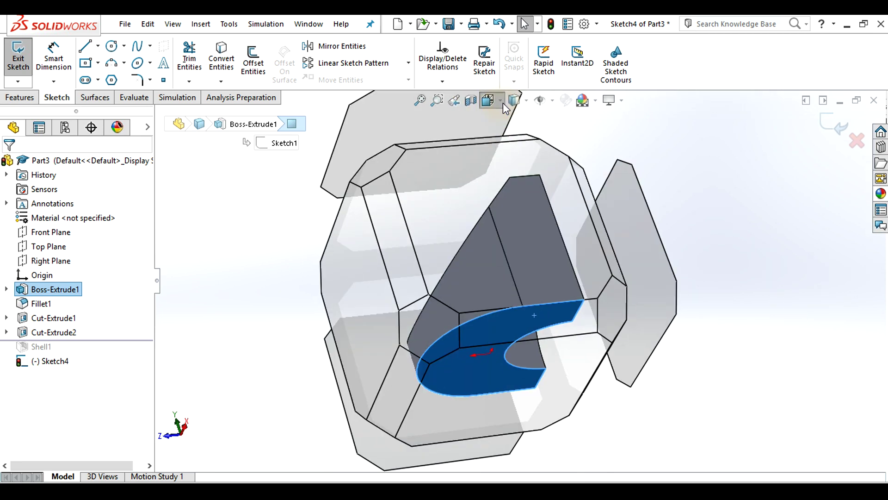
pyautogui.click(562, 175)
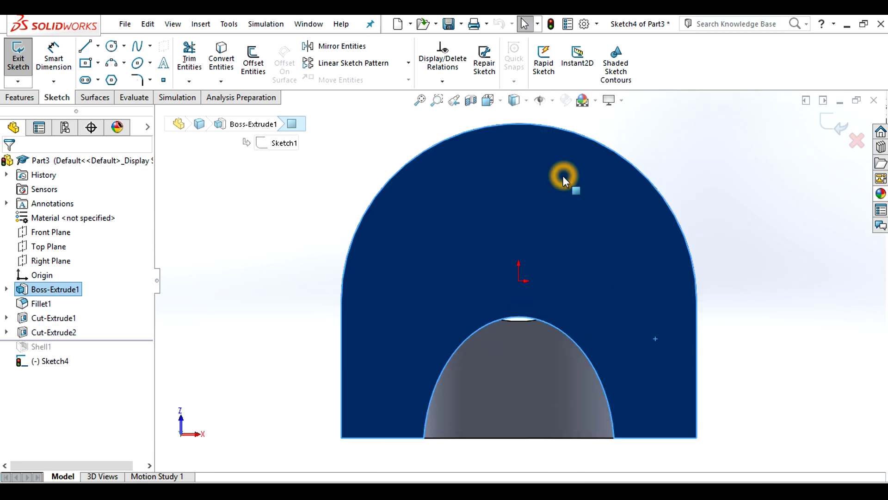
pyautogui.scroll(-3, 673, 347)
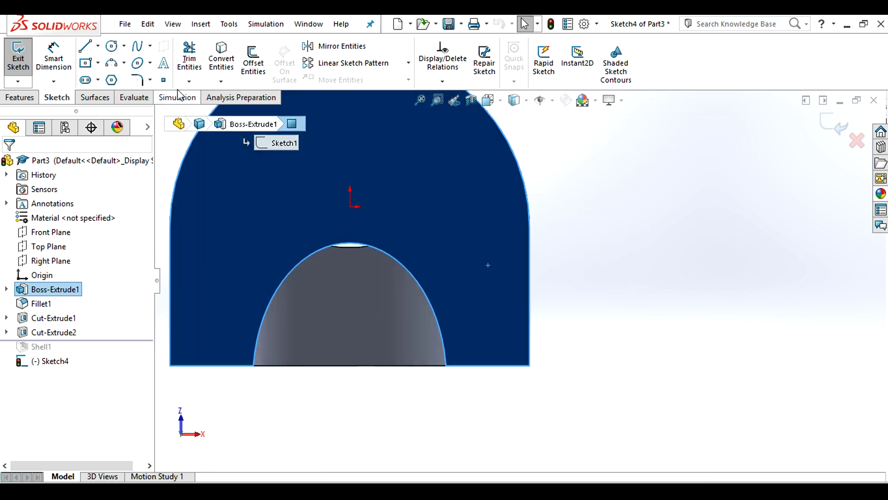
pyautogui.scroll(2, 435, 278)
pyautogui.click(423, 163)
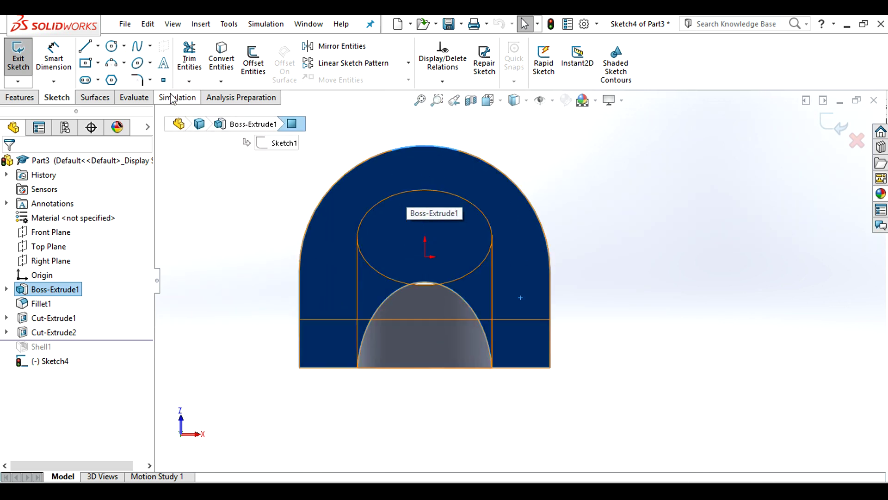
pyautogui.click(98, 63)
# Draw a corner rectangle off the face's right edge with a circle at its right end.
pyautogui.click(104, 80)
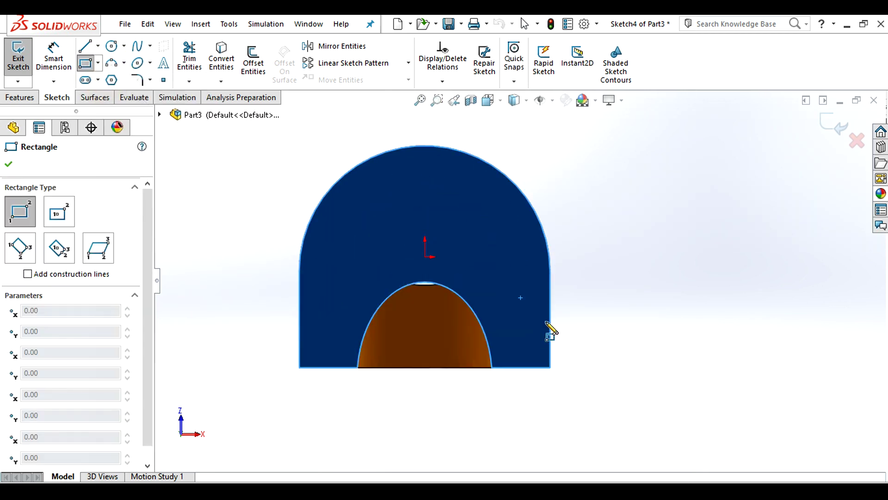
pyautogui.click(536, 298)
pyautogui.click(606, 336)
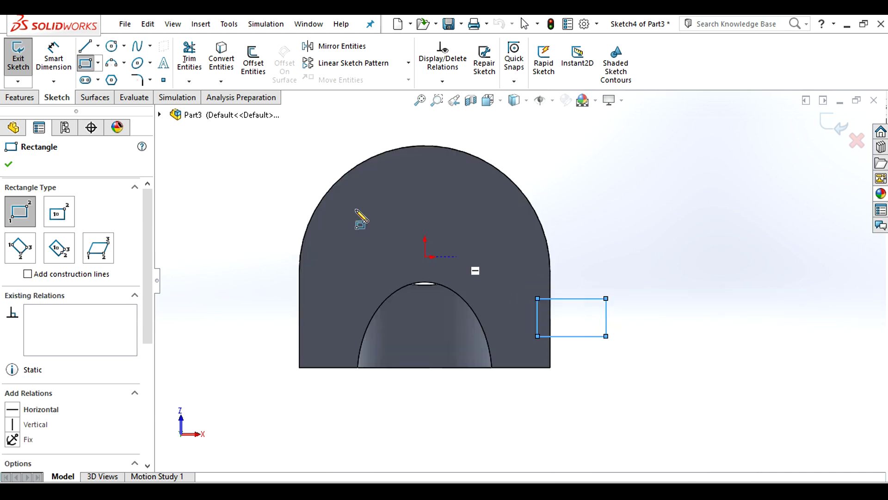
pyautogui.click(111, 46)
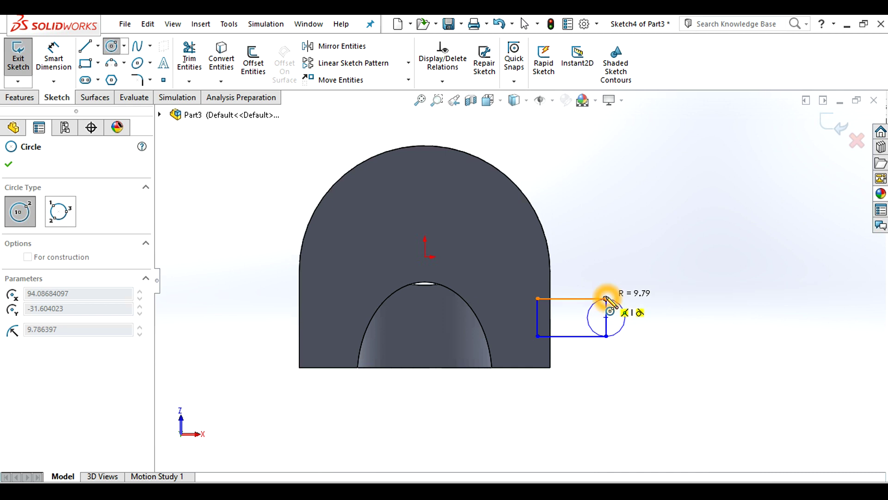
pyautogui.click(606, 299)
# Power-trim away the circle's inner arc and the rectangle's dividing line.
pyautogui.click(189, 58)
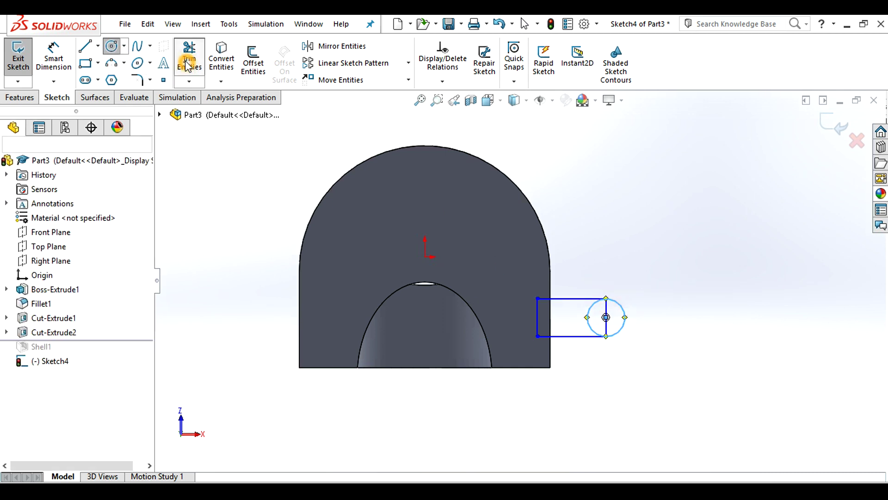
pyautogui.scroll(-2, 577, 305)
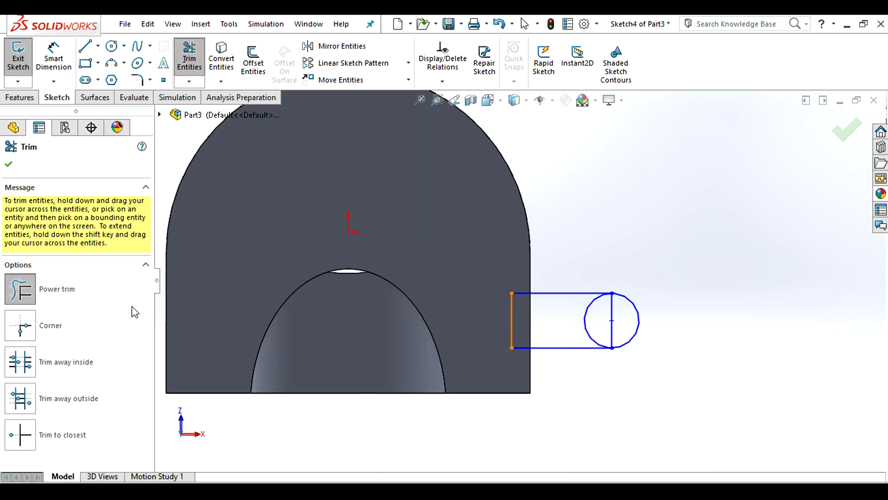
pyautogui.click(15, 294)
pyautogui.scroll(-1, 591, 315)
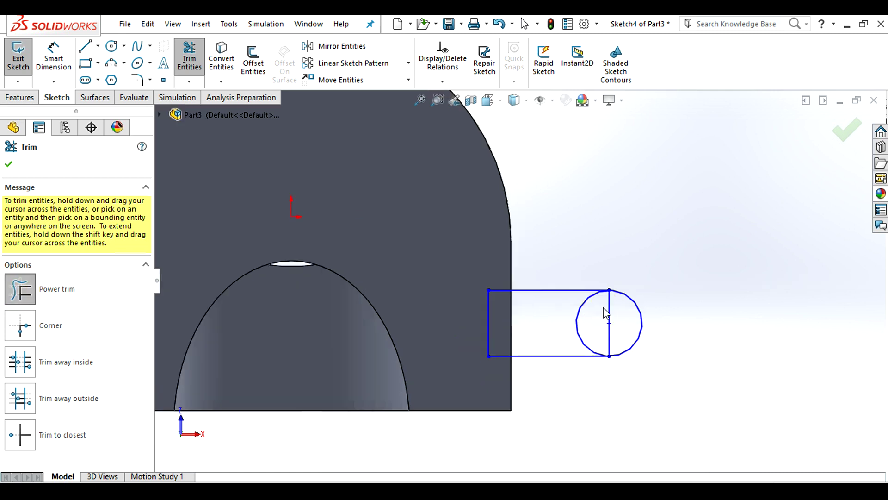
pyautogui.scroll(-1, 591, 314)
pyautogui.moveTo(555, 298); pyautogui.dragTo(630, 332)
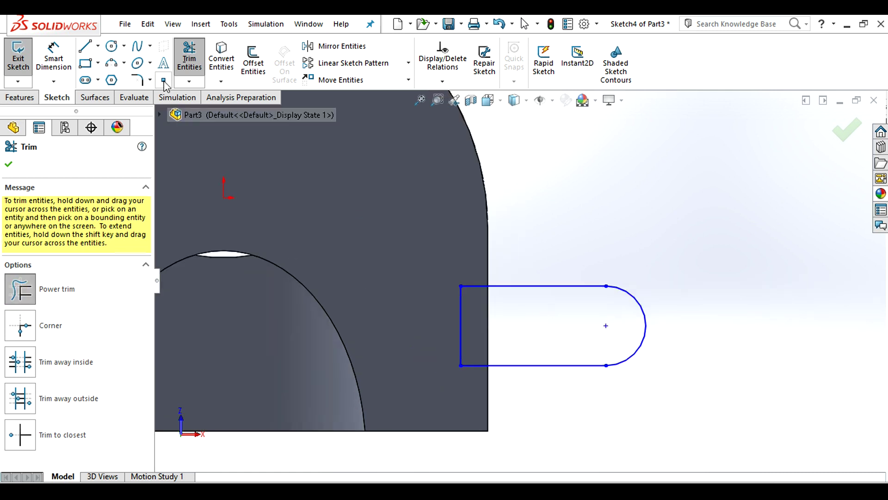
# Draw a small hole circle centred on the lug's end arc.
pyautogui.click(112, 46)
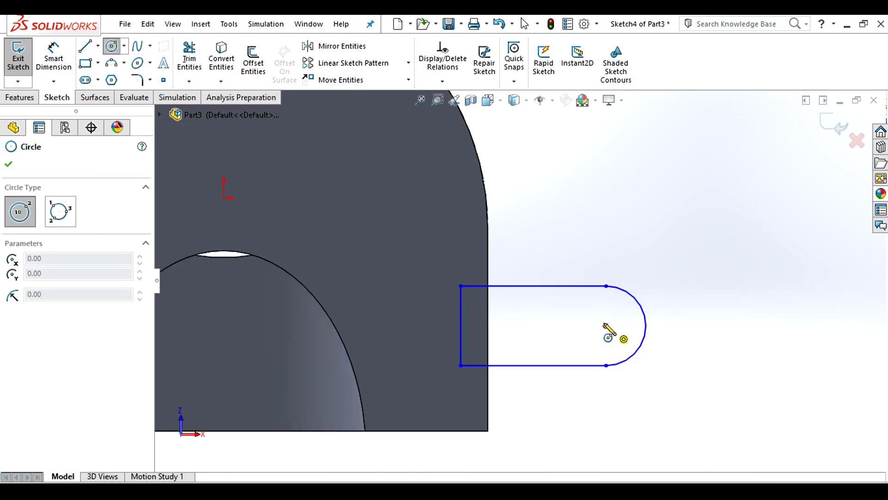
pyautogui.click(606, 325)
pyautogui.click(606, 302)
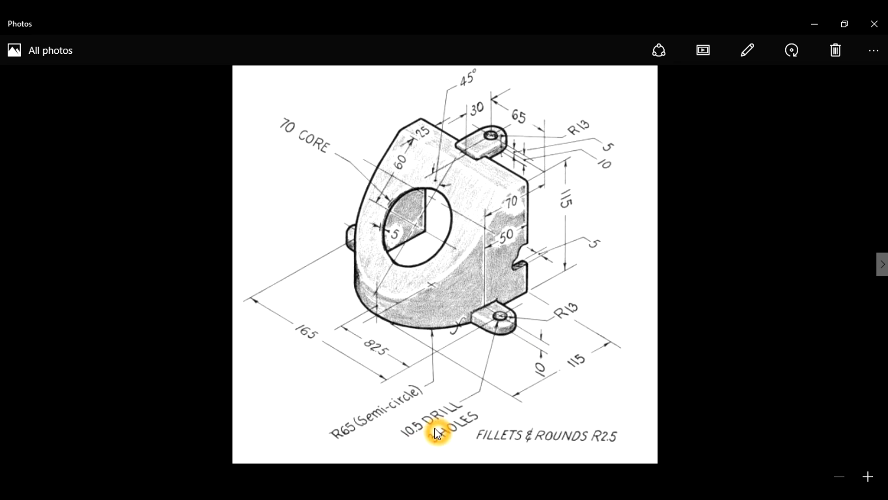
pyautogui.click(444, 436)
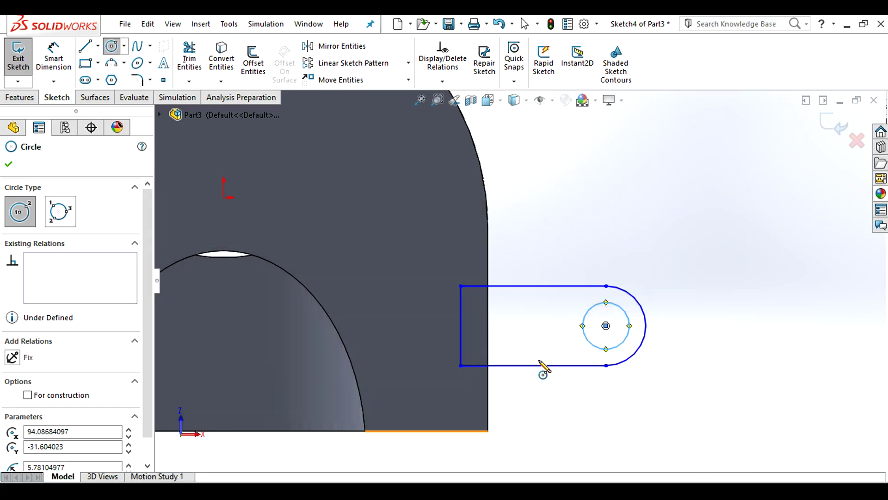
# Dimension the lug's outer arc to radius 13 mm.
pyautogui.click(646, 311)
pyautogui.press('d')
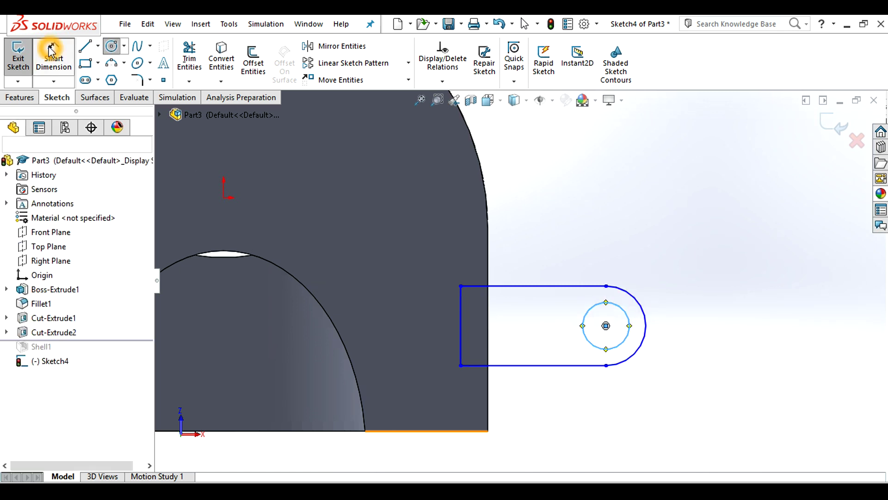
pyautogui.click(633, 301)
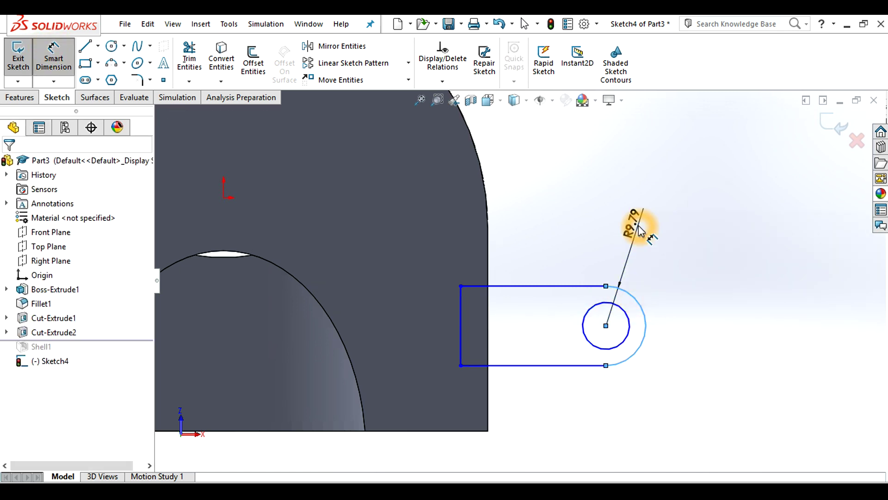
pyautogui.click(638, 222)
pyautogui.write('13')
pyautogui.press('Return')
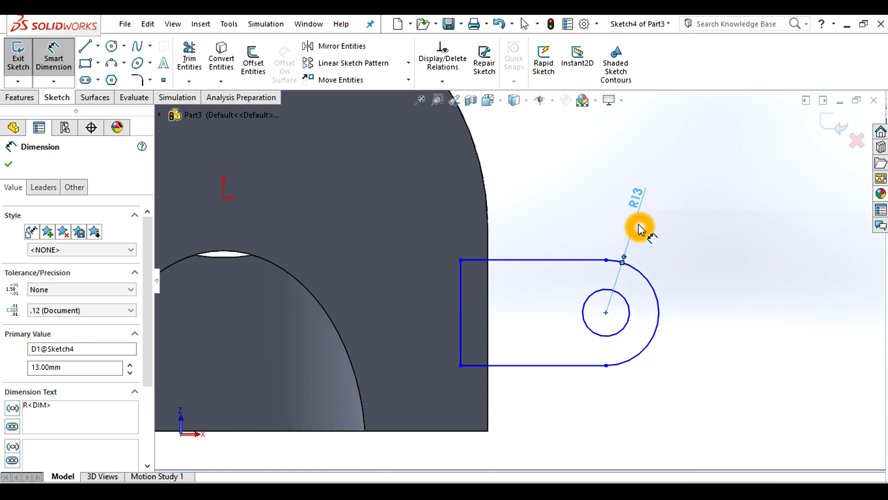
# Set the hole circle's diameter to 10.5 mm, correcting a mistyped 105.
pyautogui.click(629, 304)
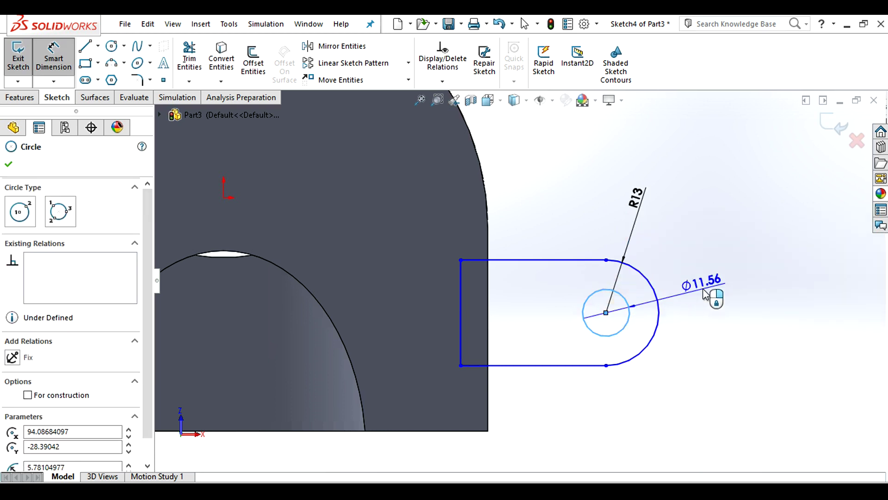
pyautogui.click(705, 345)
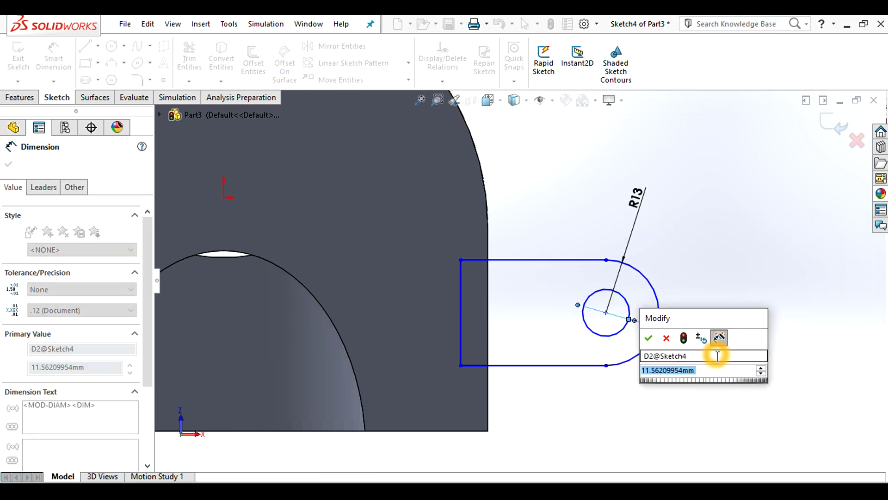
pyautogui.write('105')
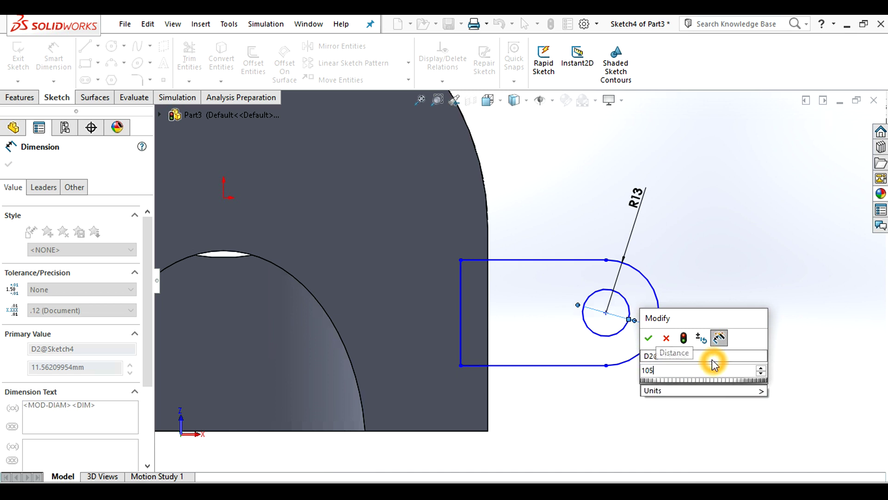
pyautogui.press('Return')
pyautogui.scroll(3, 712, 365)
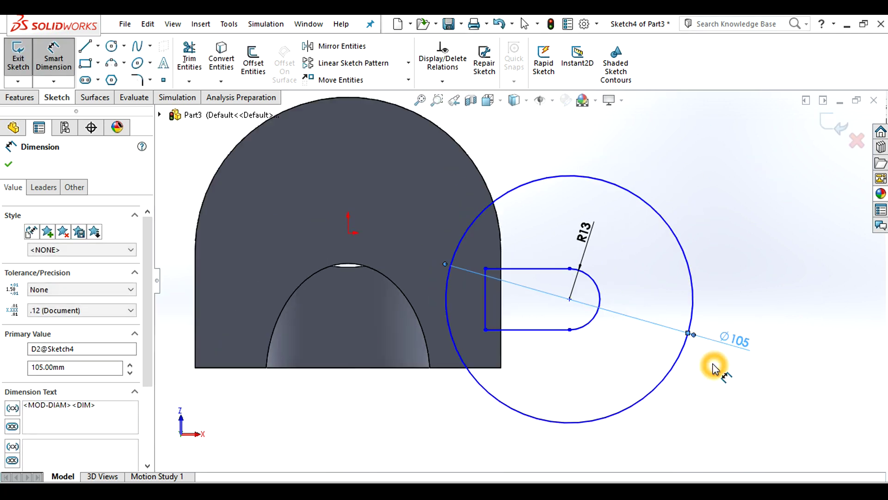
pyautogui.scroll(2, 717, 366)
pyautogui.scroll(-3, 724, 363)
pyautogui.doubleClick(688, 324)
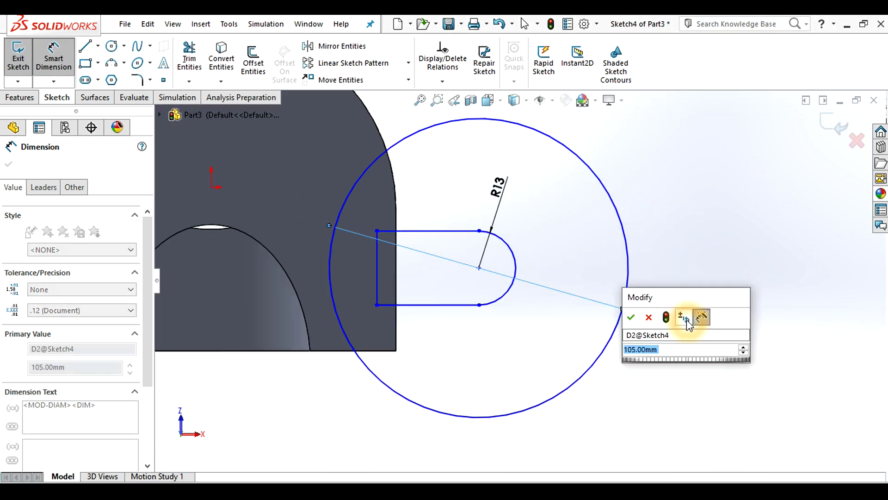
pyautogui.write('10')
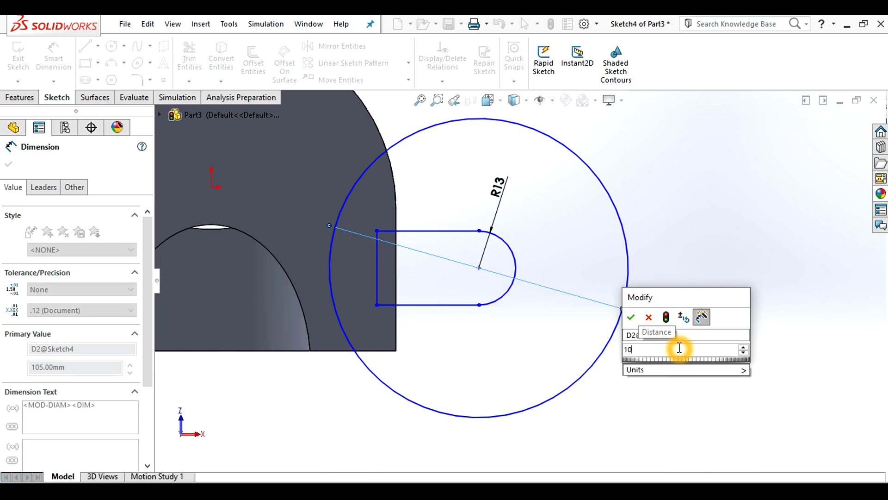
pyautogui.write('.5')
pyautogui.press('Return')
pyautogui.scroll(2, 472, 266)
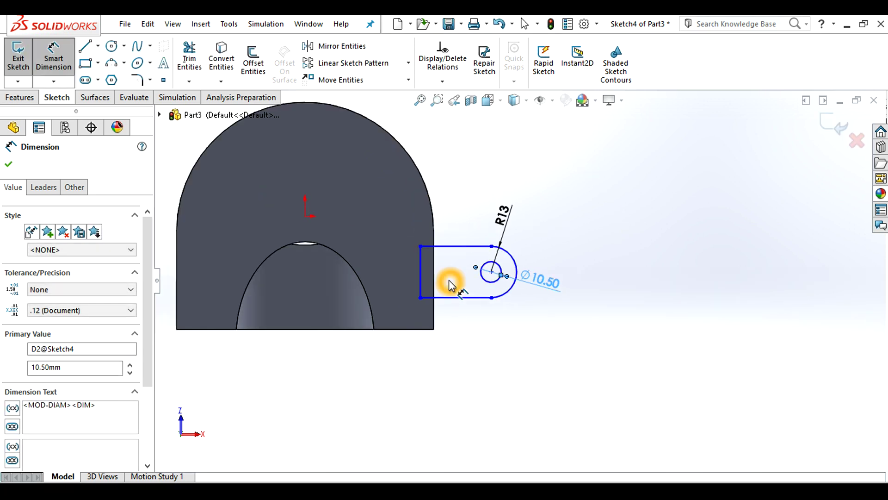
pyautogui.scroll(-2, 451, 270)
pyautogui.scroll(-1, 571, 307)
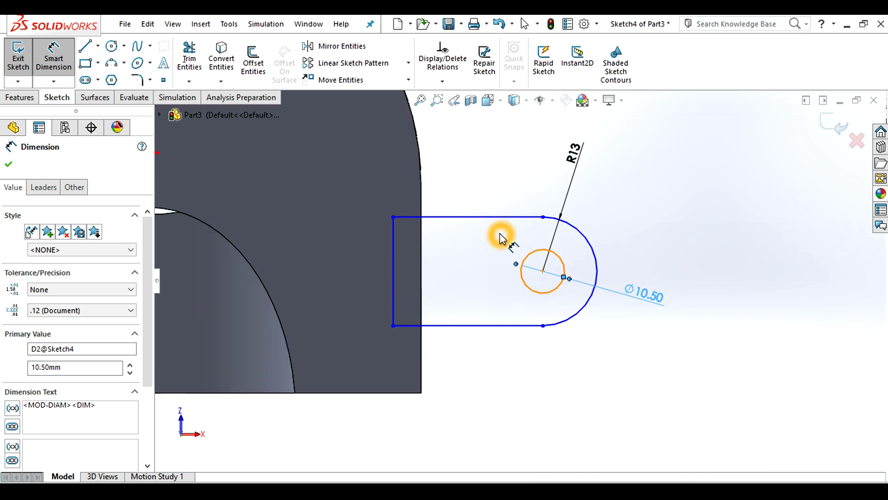
pyautogui.scroll(1, 435, 351)
# Dimension the hole centre 50 mm above the part's bottom edge.
pyautogui.click(406, 374)
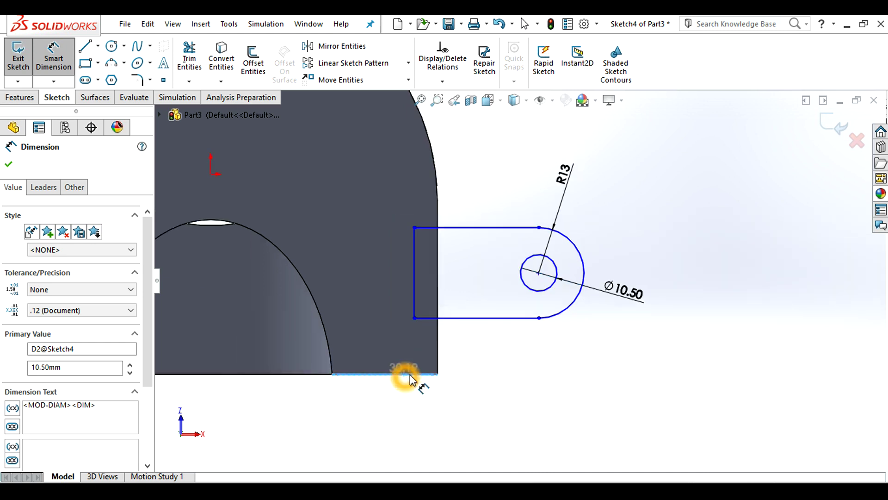
pyautogui.click(541, 286)
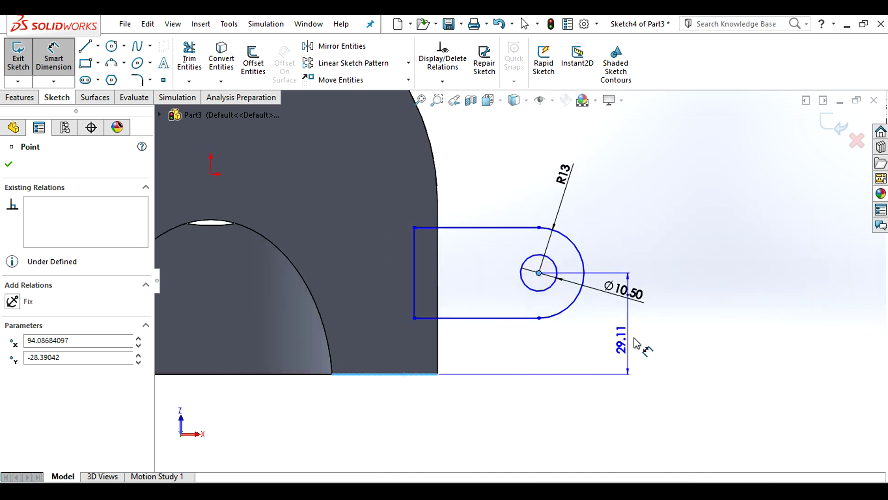
pyautogui.click(660, 317)
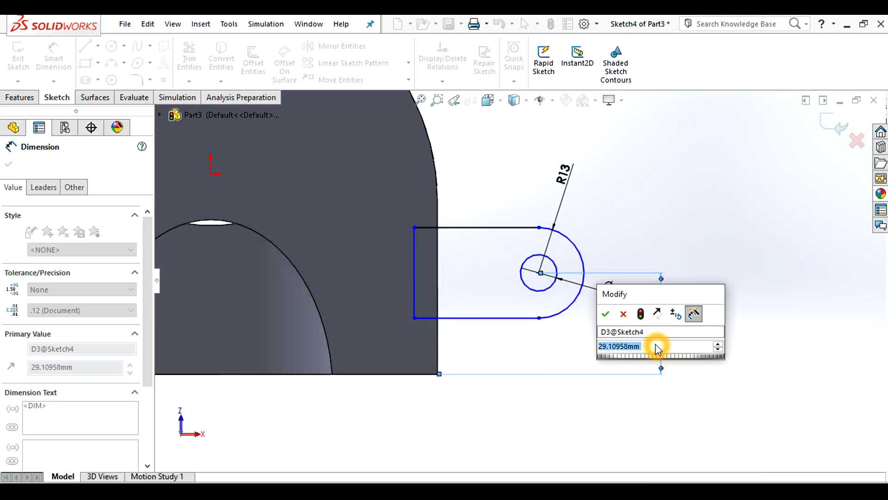
pyautogui.write('50')
pyautogui.press('Return')
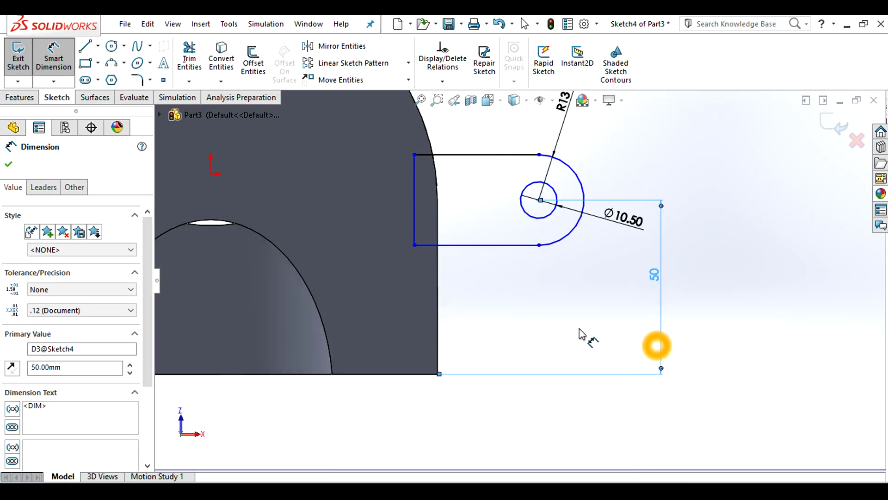
pyautogui.scroll(3, 582, 334)
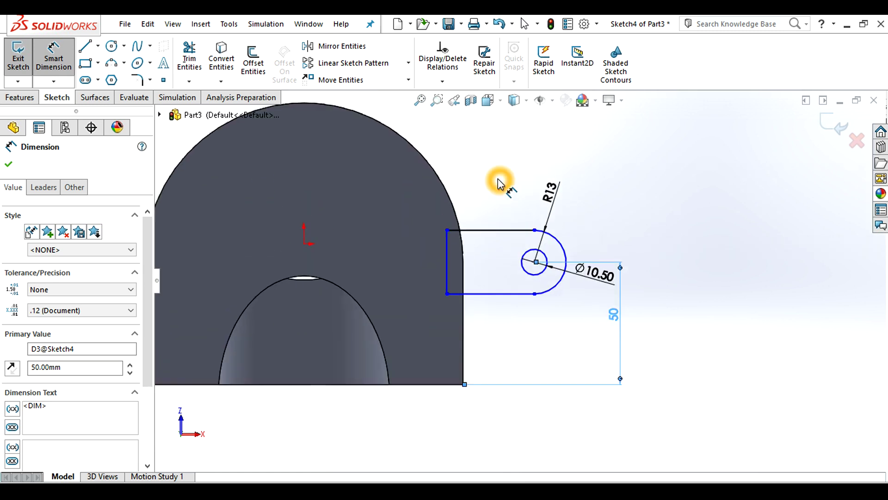
pyautogui.scroll(-1, 498, 183)
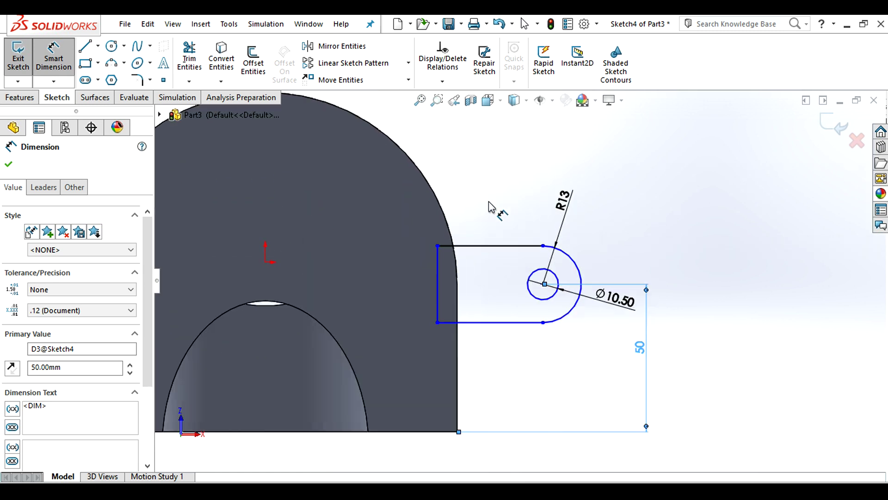
# Convert the part's outer curved edge and another edge into sketch entities.
pyautogui.click(213, 55)
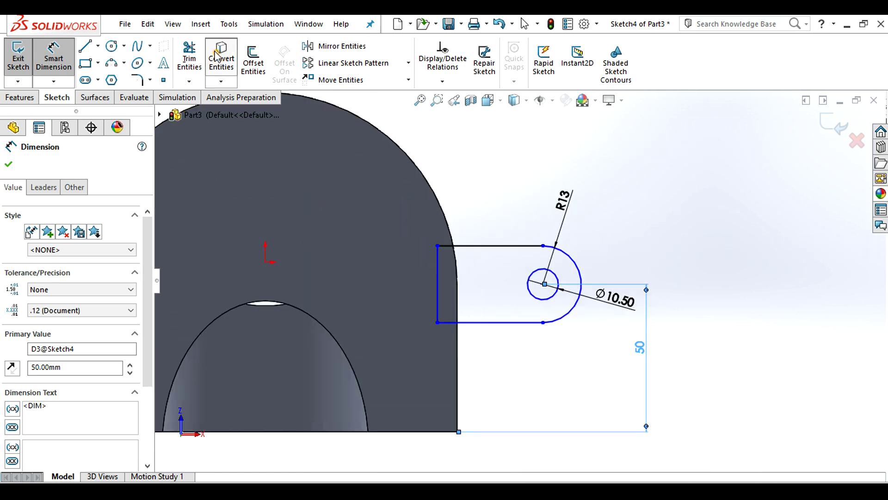
pyautogui.click(445, 221)
pyautogui.click(458, 299)
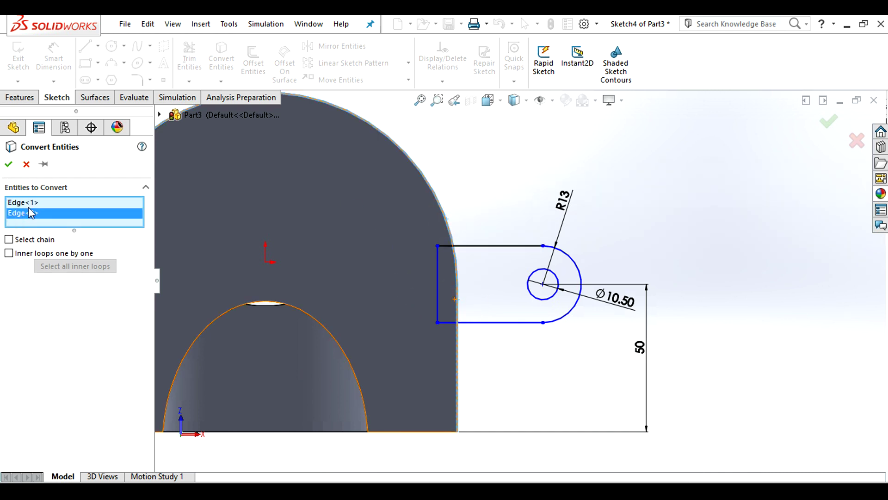
pyautogui.click(8, 164)
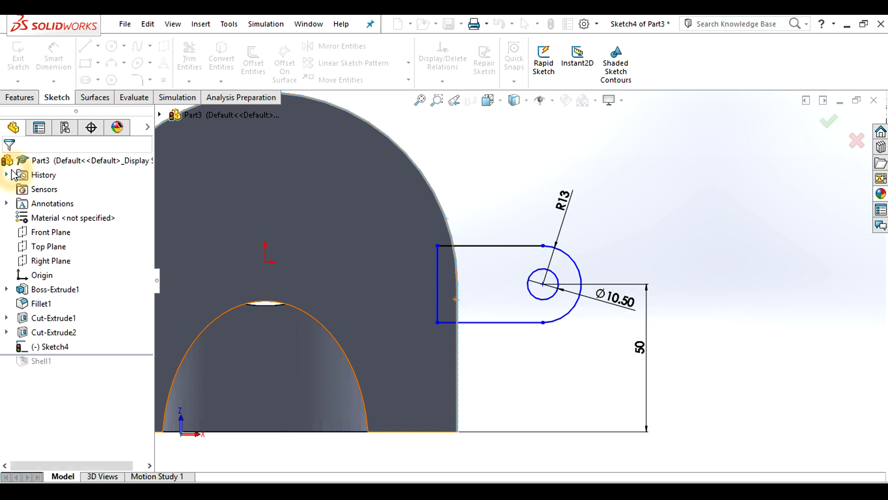
# Power-trim the extra segments across the lug's base so it opens onto the face edge.
pyautogui.click(198, 54)
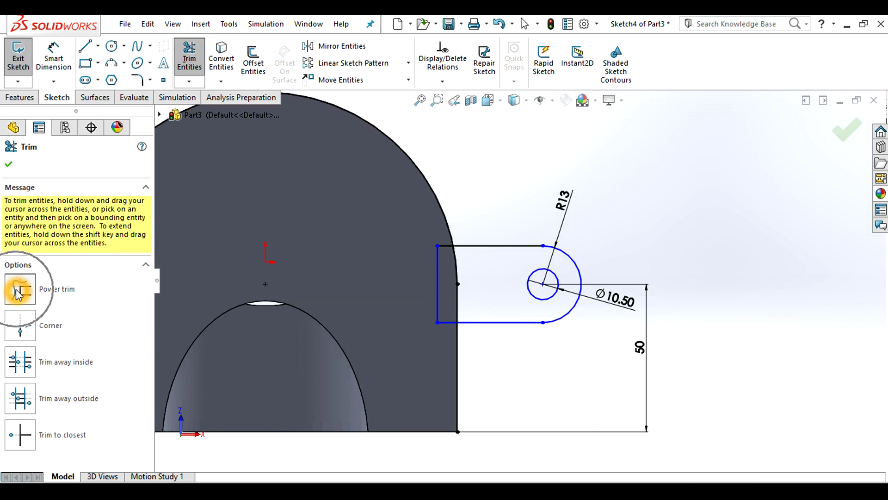
pyautogui.scroll(-3, 446, 235)
pyautogui.moveTo(503, 147); pyautogui.dragTo(412, 223)
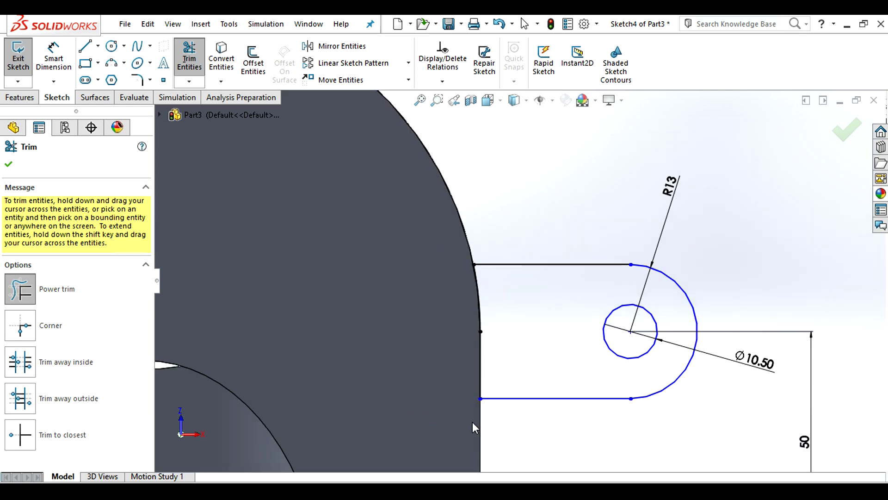
pyautogui.click(11, 296)
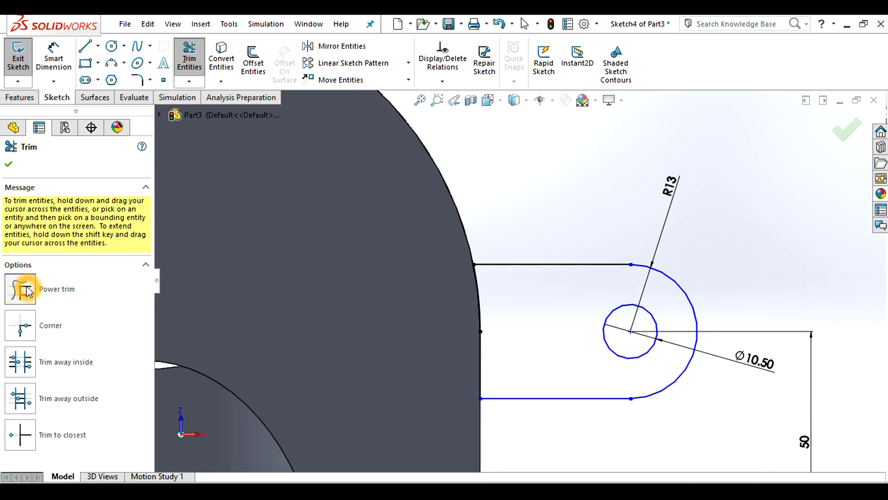
pyautogui.scroll(2, 520, 204)
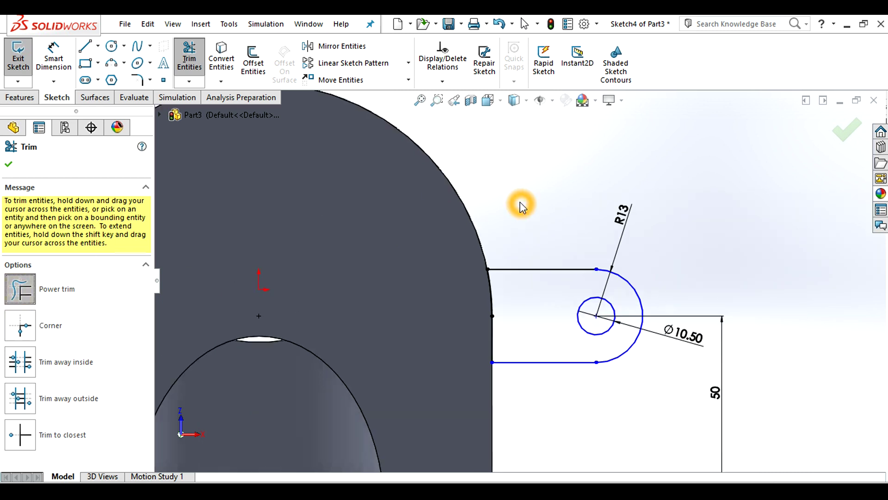
pyautogui.click(8, 170)
# Drag the lug arc's lower endpoint upward to reshape the rounded end.
pyautogui.scroll(1, 430, 194)
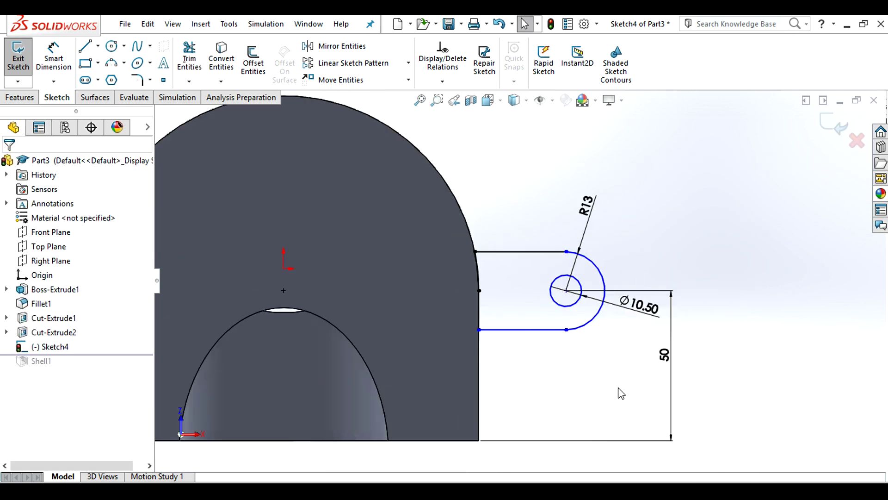
pyautogui.click(526, 199)
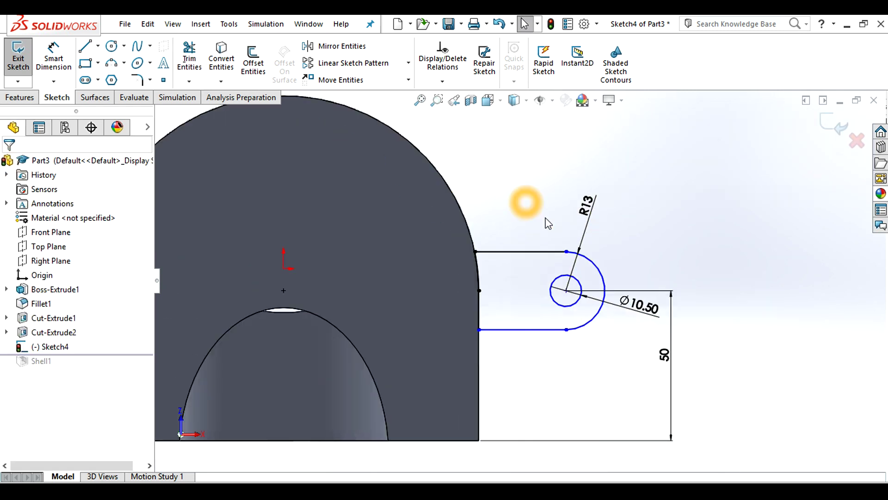
pyautogui.click(594, 264)
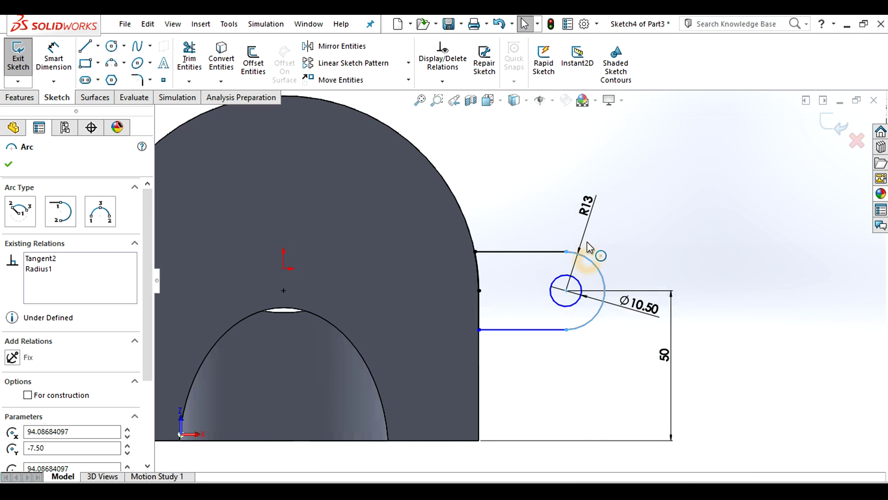
pyautogui.click(568, 332)
pyautogui.moveTo(566, 330); pyautogui.dragTo(572, 318)
pyautogui.click(569, 353)
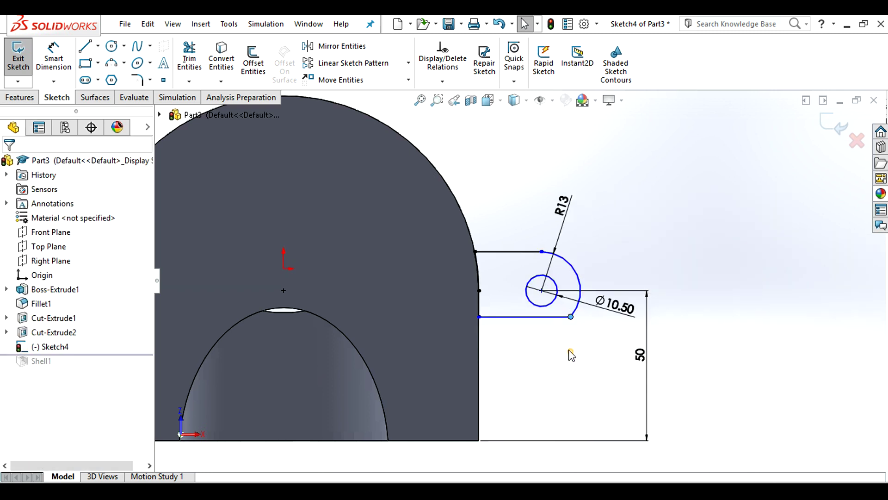
# Make Arc1 tangent to Line3, then move the hole centre onto the arc's centre.
pyautogui.click(442, 81)
pyautogui.click(457, 113)
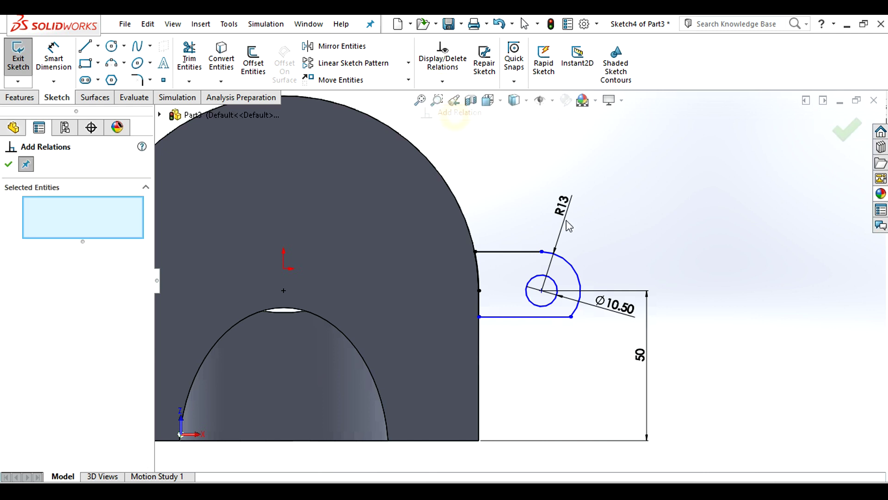
pyautogui.click(575, 315)
pyautogui.click(545, 317)
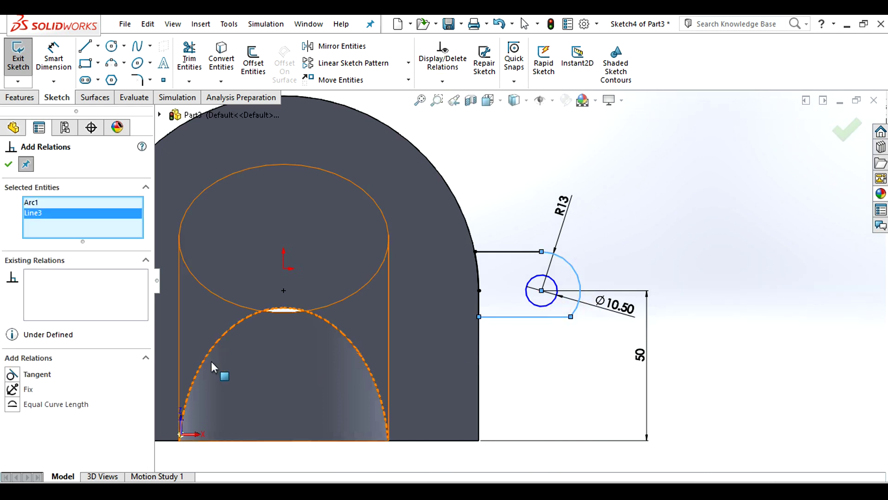
pyautogui.click(13, 375)
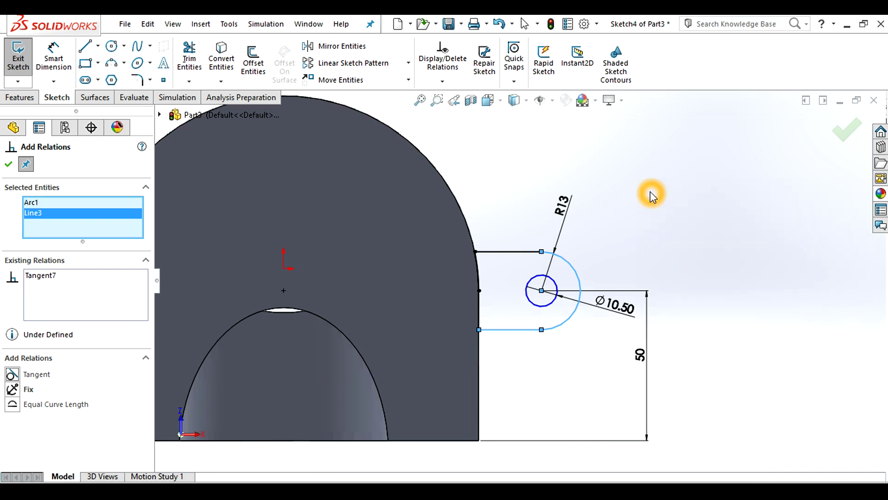
pyautogui.click(7, 166)
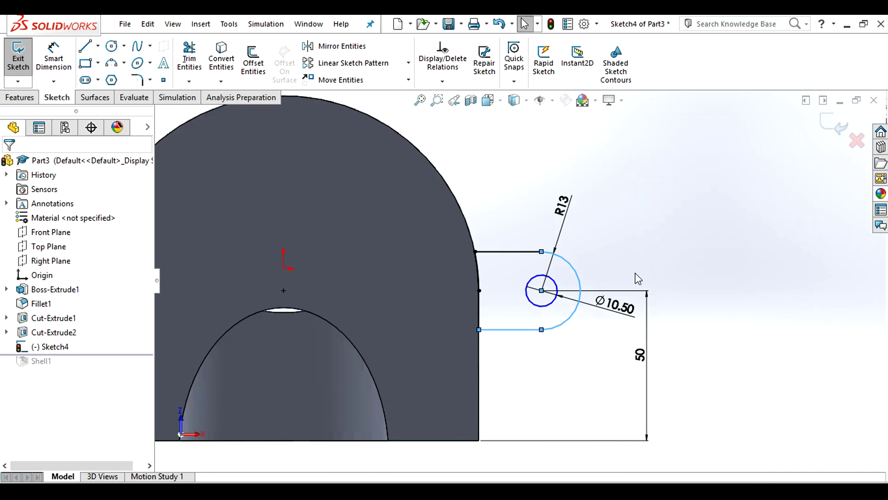
pyautogui.moveTo(541, 290); pyautogui.dragTo(549, 291)
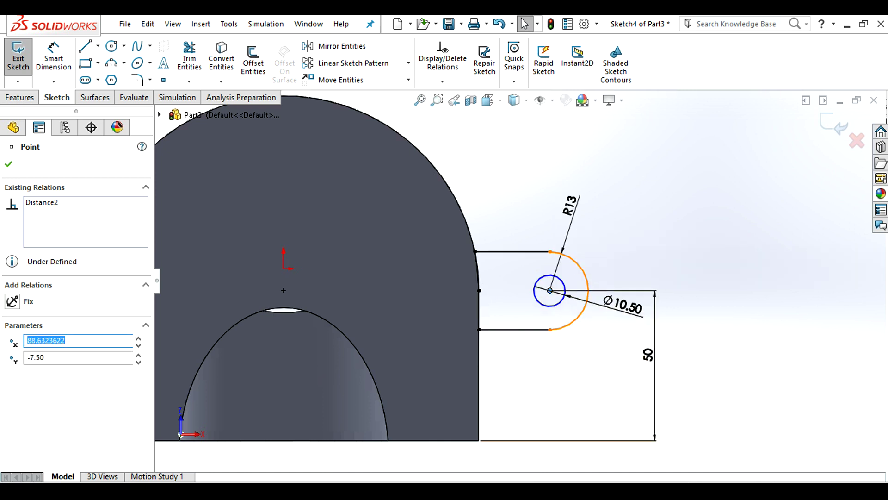
# Check the 82.5 lug offset on the Photos reference drawing, then return to SolidWorks.
pyautogui.hotkey('alt', 'Tab')
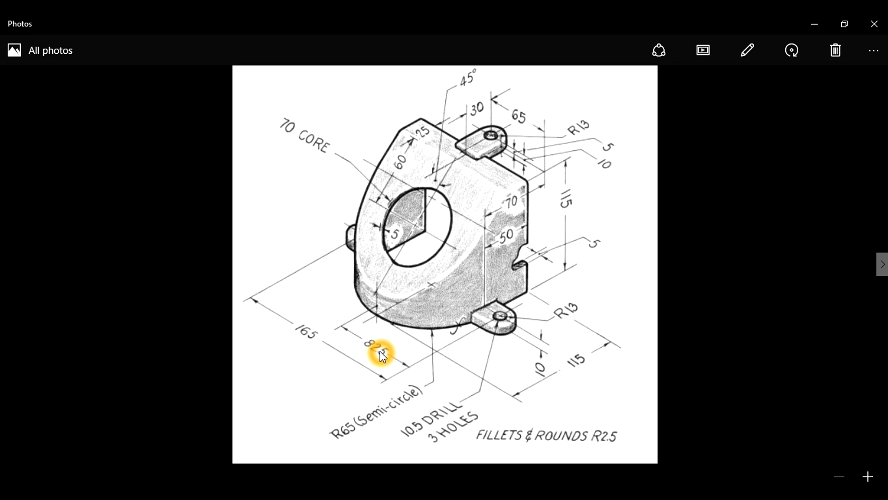
pyautogui.hotkey('alt', 'Tab')
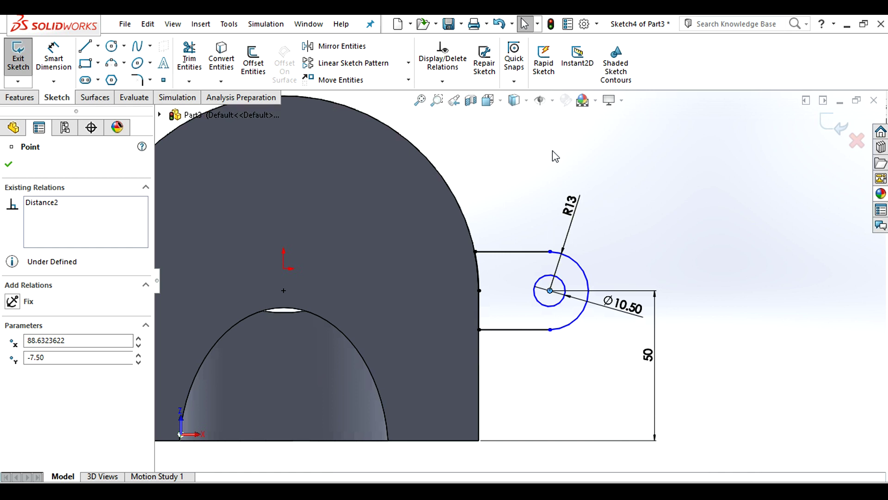
# Dimension the lug hole centre 82.5 mm horizontally from the origin, placed below the part.
pyautogui.click(503, 150)
pyautogui.click(54, 55)
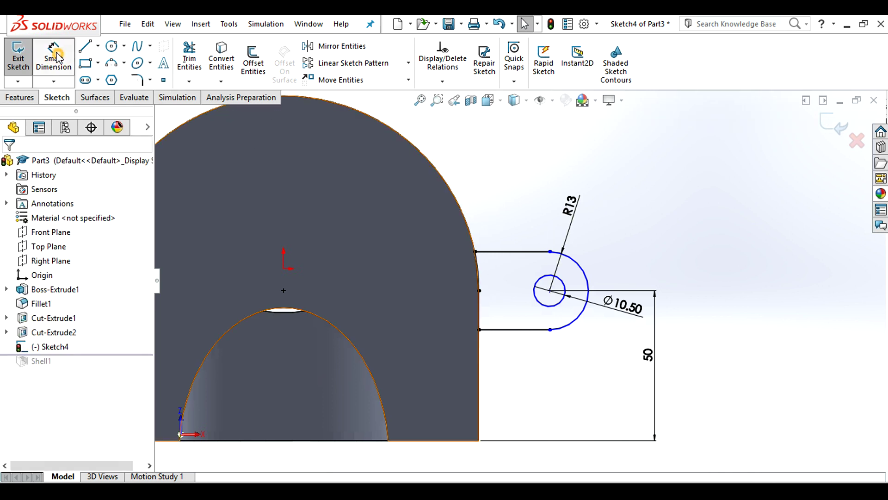
pyautogui.click(550, 291)
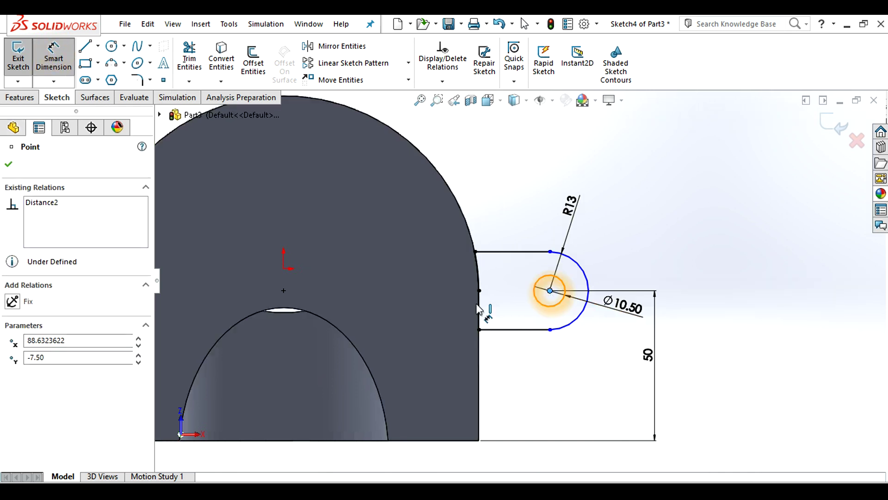
pyautogui.click(284, 267)
pyautogui.scroll(-3, 367, 357)
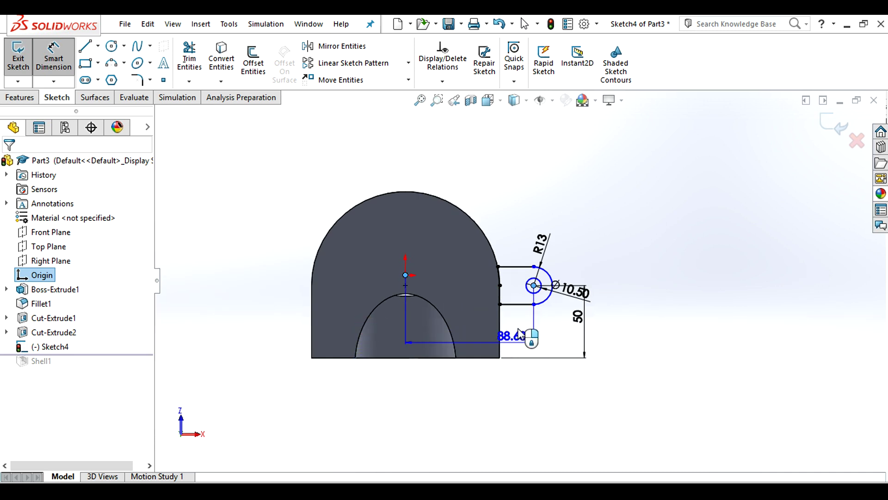
pyautogui.click(485, 289)
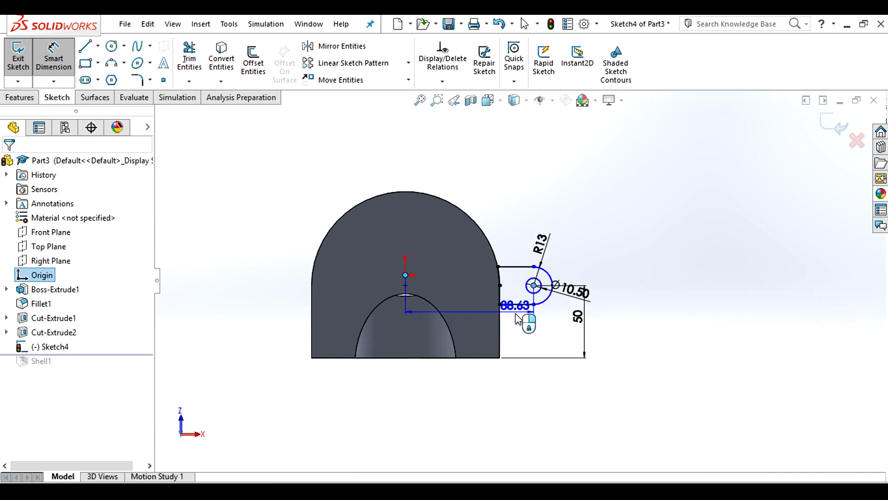
pyautogui.click(516, 331)
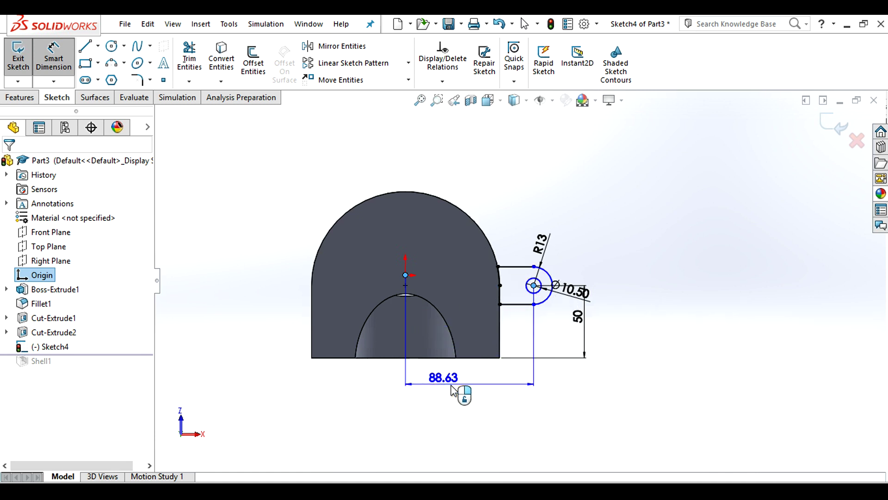
pyautogui.click(463, 387)
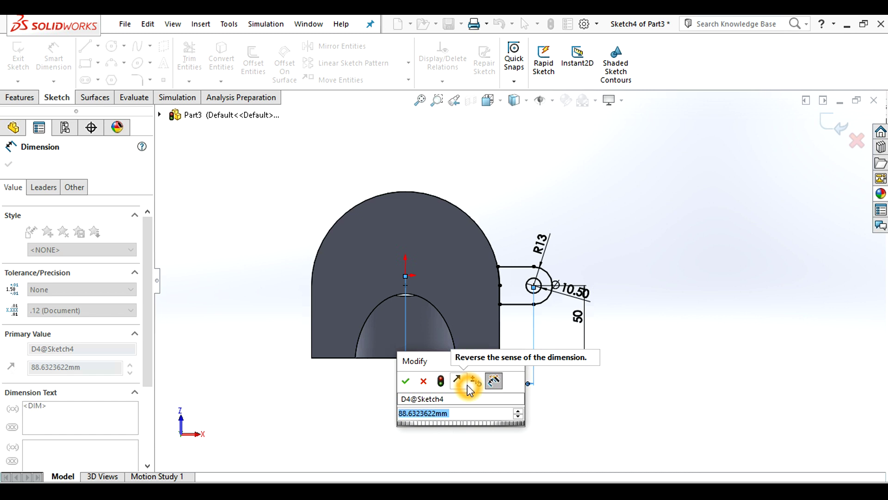
pyautogui.write('82.5')
pyautogui.press('Return')
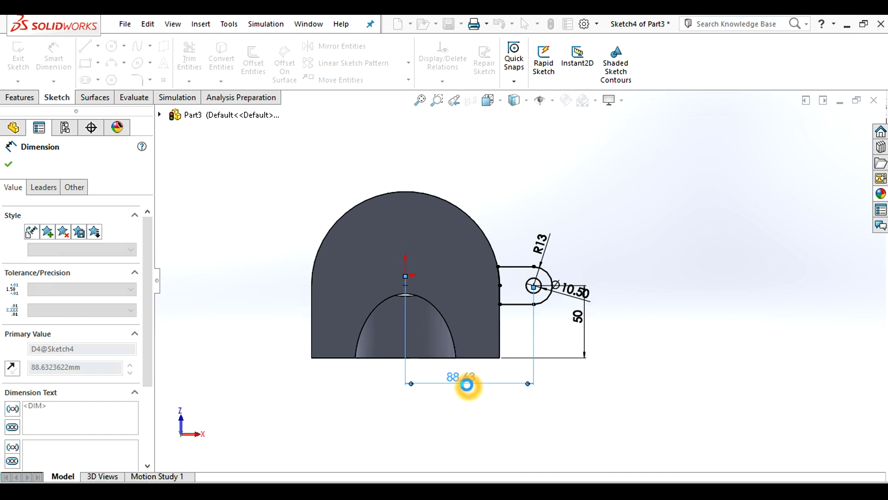
pyautogui.scroll(-2, 610, 280)
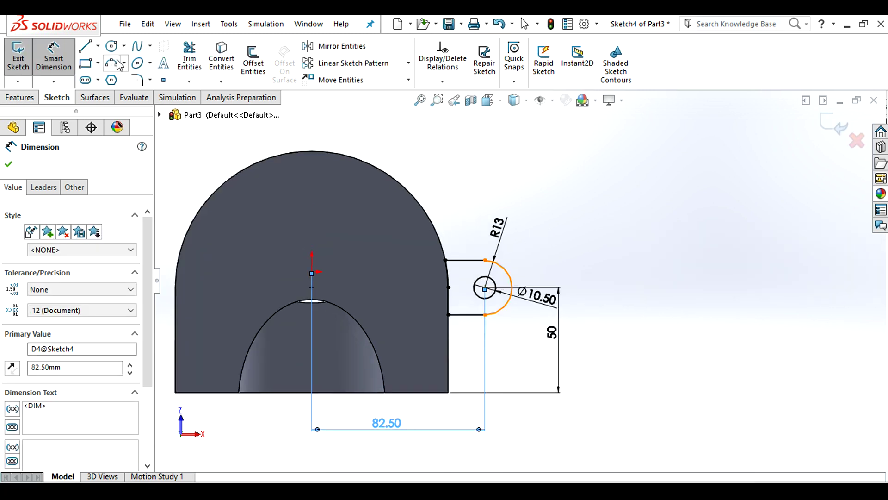
pyautogui.click(53, 58)
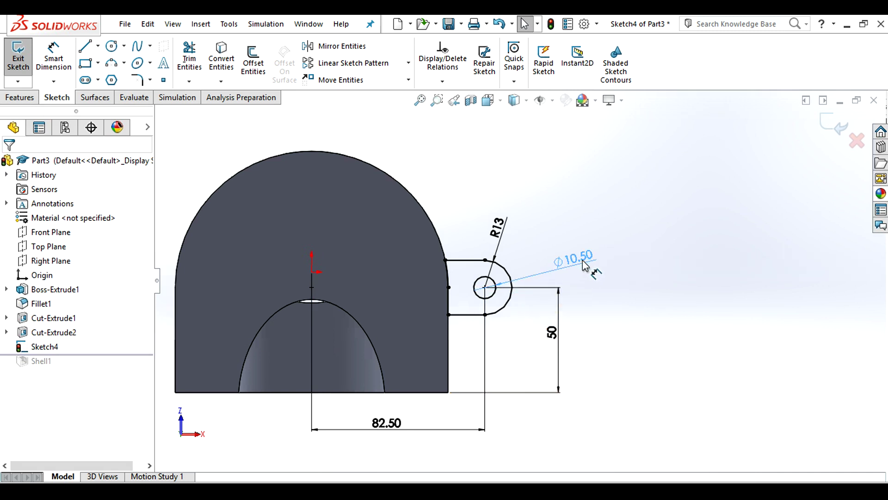
# Check the '10.5 DRILL 3 HOLES' callout in Photos, then reselect the Ø10.50 dimension.
pyautogui.click(585, 266)
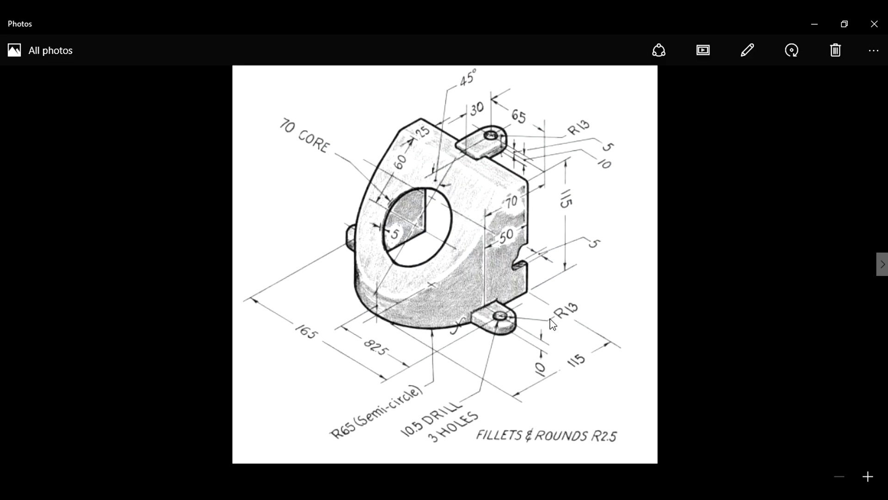
pyautogui.click(447, 431)
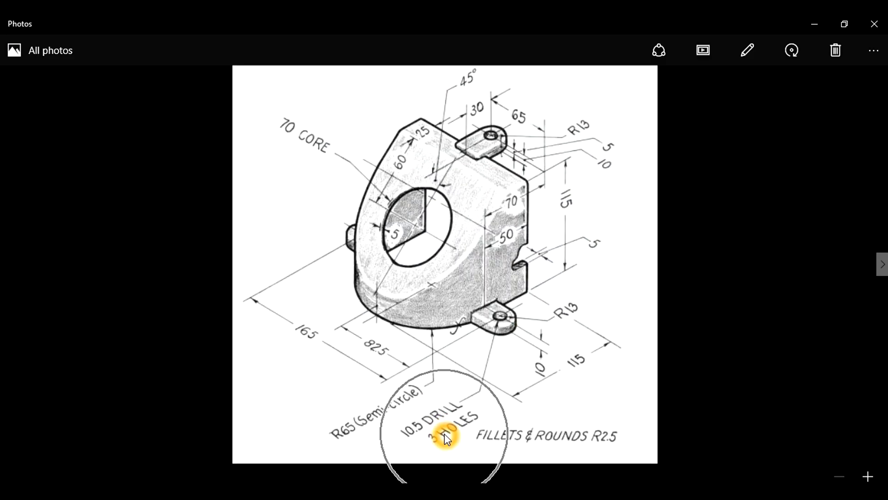
pyautogui.click(447, 438)
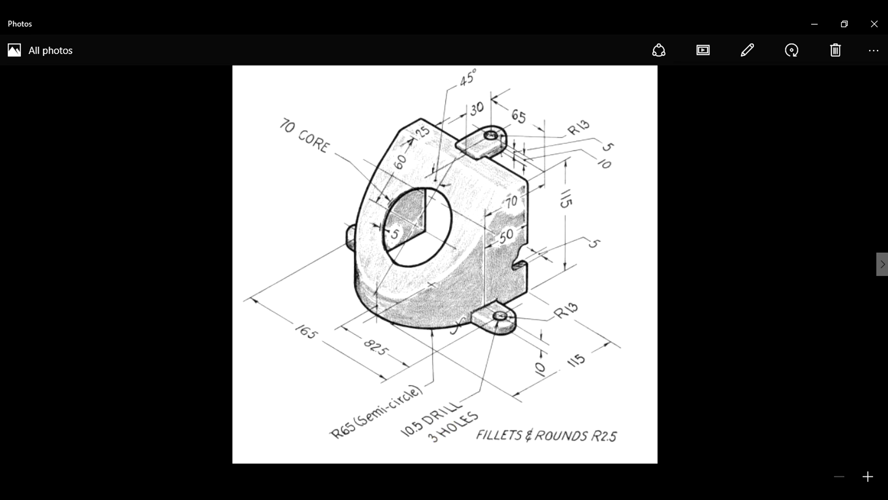
pyautogui.hotkey('alt', 'Tab')
pyautogui.click(581, 259)
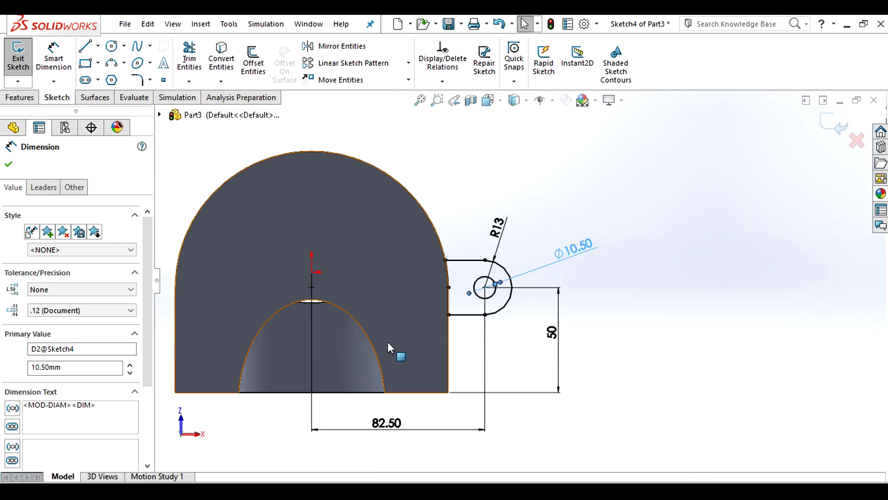
# Append 'DRILL' and a second line '3 HOLES' to the Ø10.50 hole dimension text.
pyautogui.click(681, 157)
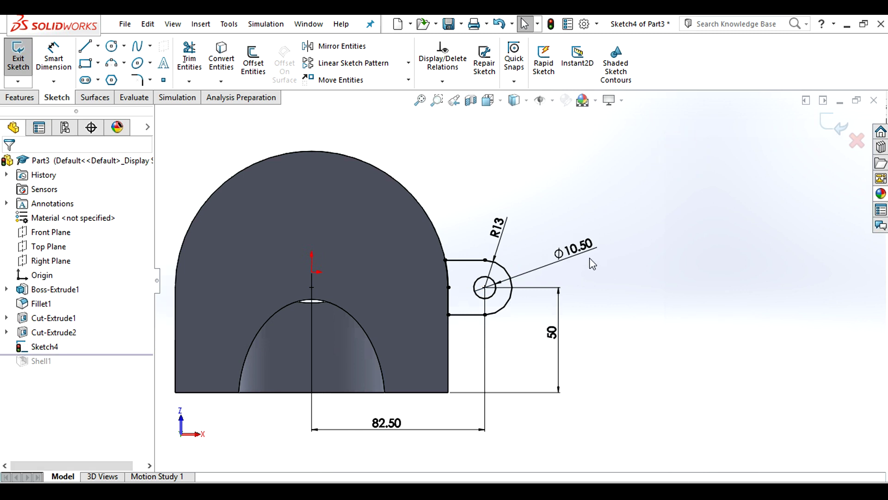
pyautogui.click(578, 250)
pyautogui.scroll(-3, 116, 309)
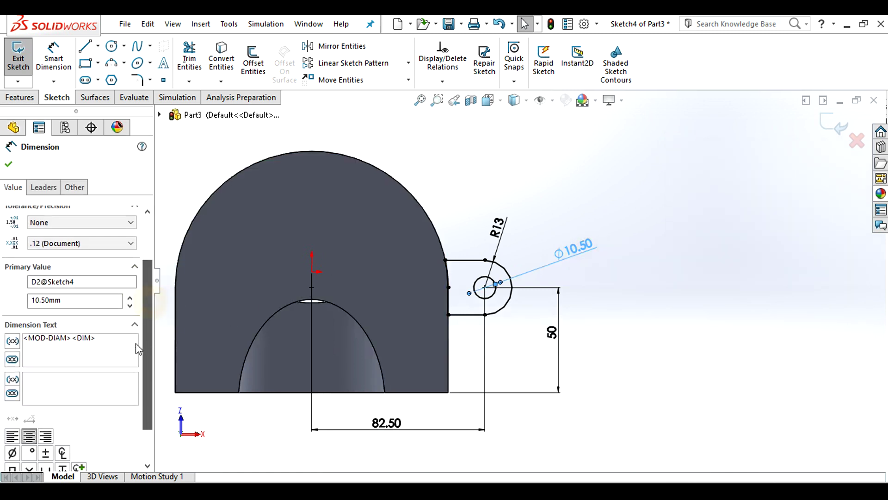
pyautogui.click(125, 331)
pyautogui.write('DRILL')
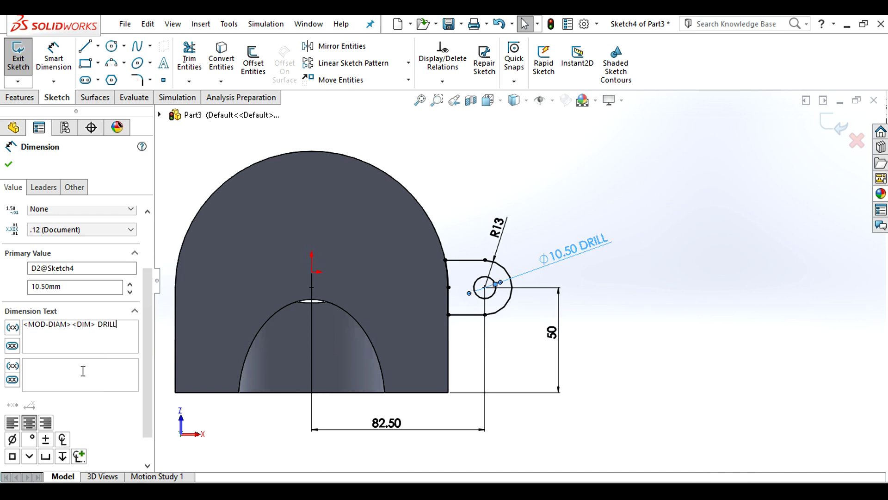
pyautogui.click(81, 370)
pyautogui.write('3 HOLES')
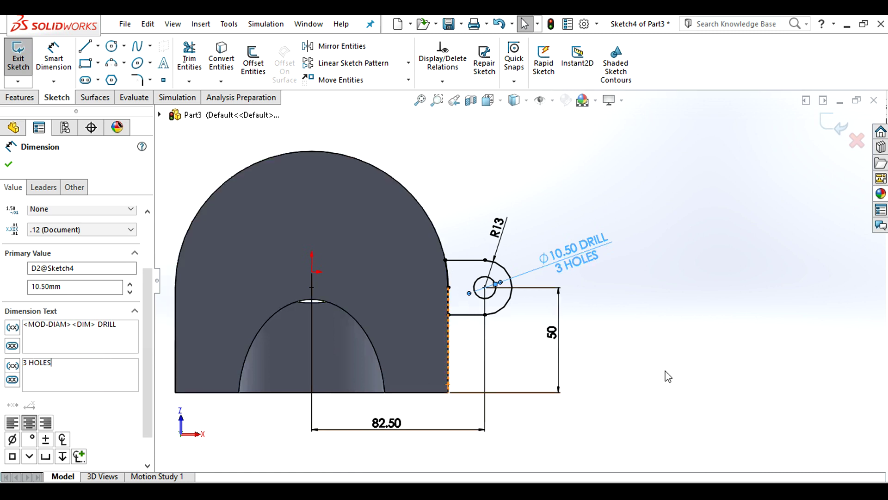
pyautogui.click(671, 298)
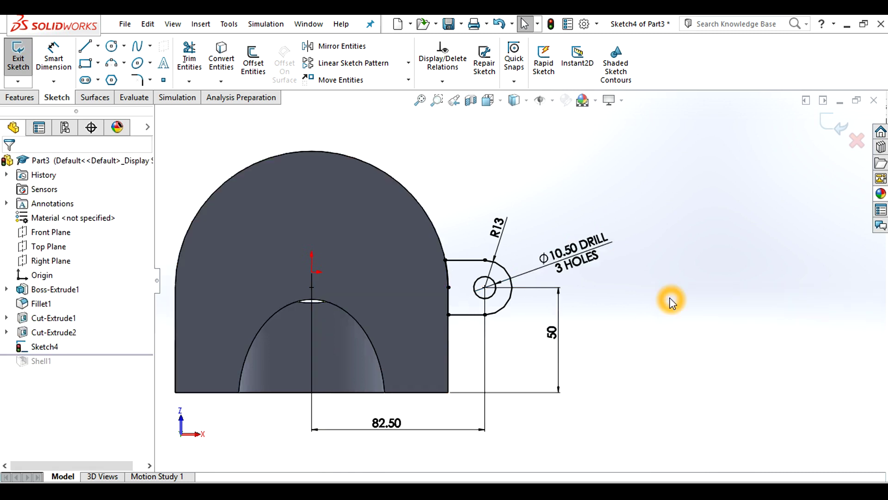
pyautogui.click(593, 260)
pyautogui.click(680, 311)
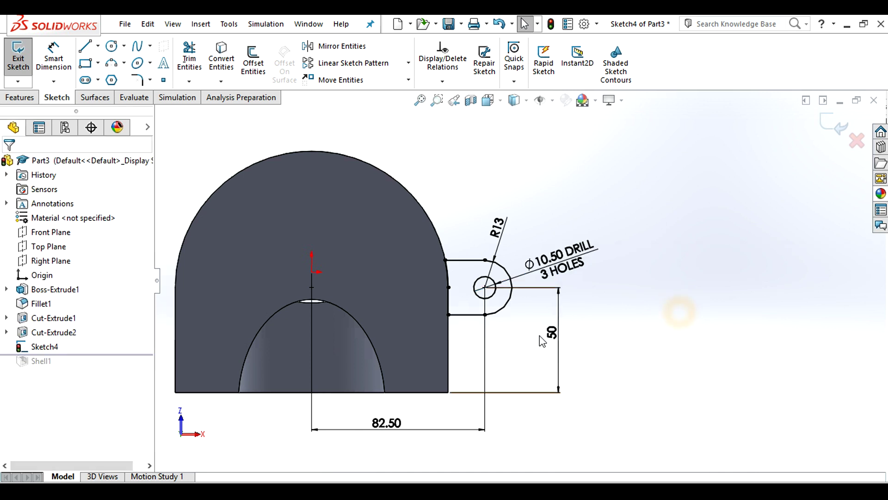
pyautogui.scroll(2, 520, 287)
pyautogui.scroll(-2, 518, 306)
pyautogui.scroll(2, 520, 306)
# Close Sketch4 and show the bracket in isometric view, zoomed to fit.
pyautogui.click(835, 125)
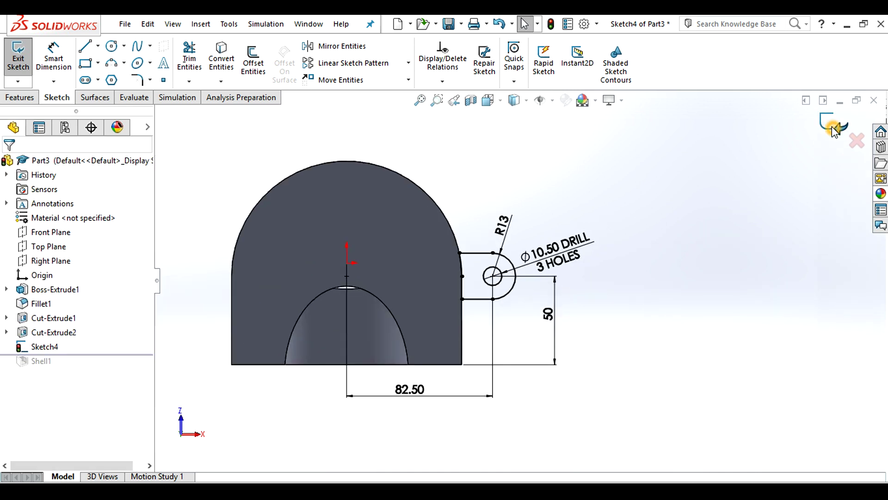
pyautogui.moveTo(531, 198); pyautogui.dragTo(494, 199, button='middle')
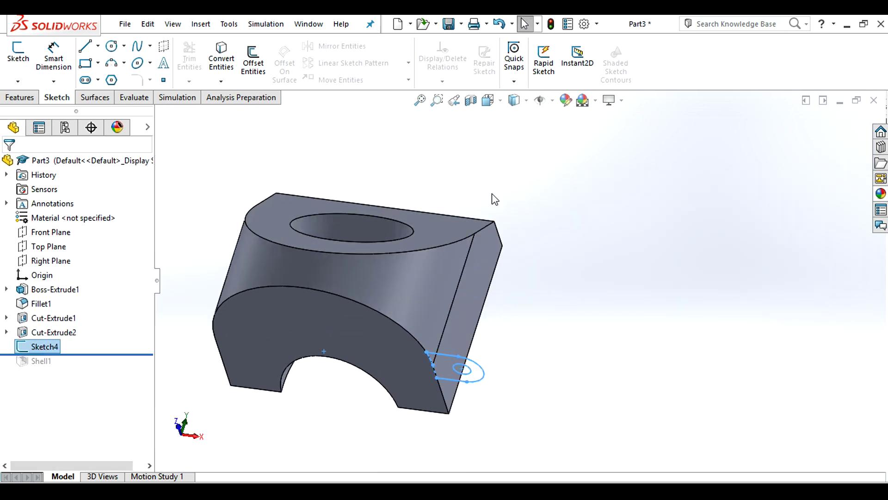
pyautogui.click(500, 104)
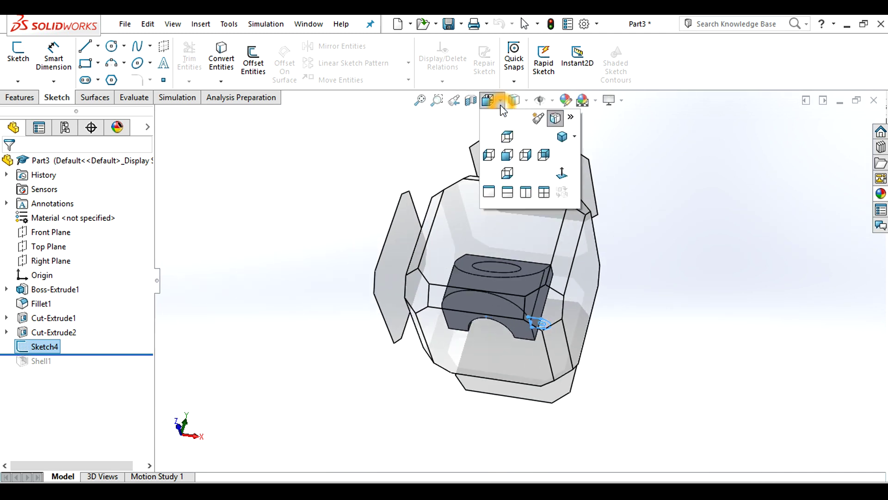
pyautogui.click(563, 137)
pyautogui.scroll(-2, 658, 380)
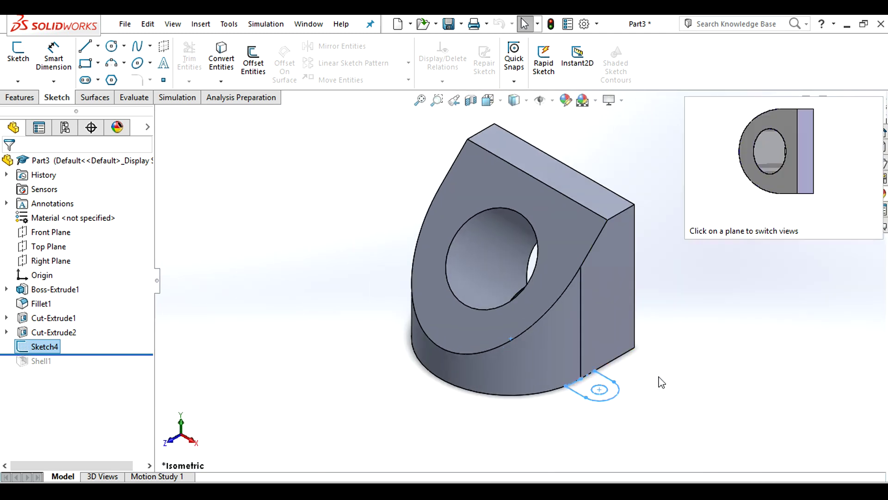
pyautogui.scroll(-2, 659, 366)
pyautogui.press('f')
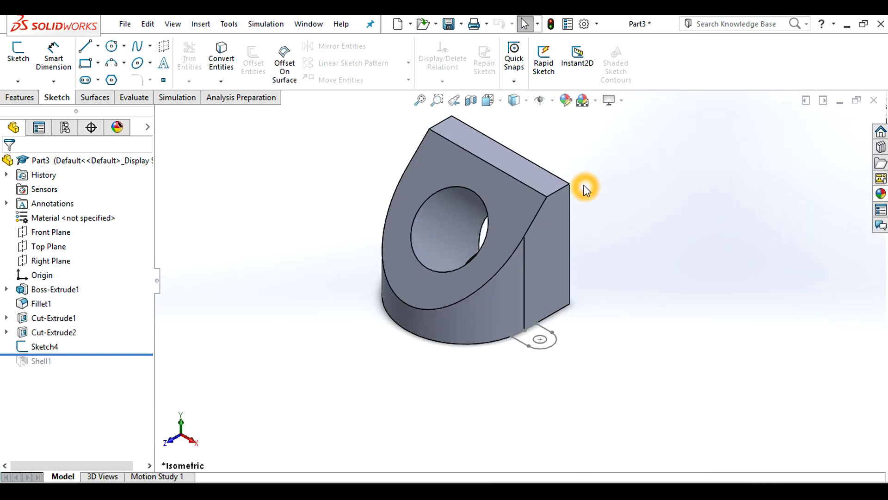
# Boss-extrude the lug sketch 10 mm upward, in the reversed direction.
pyautogui.click(20, 97)
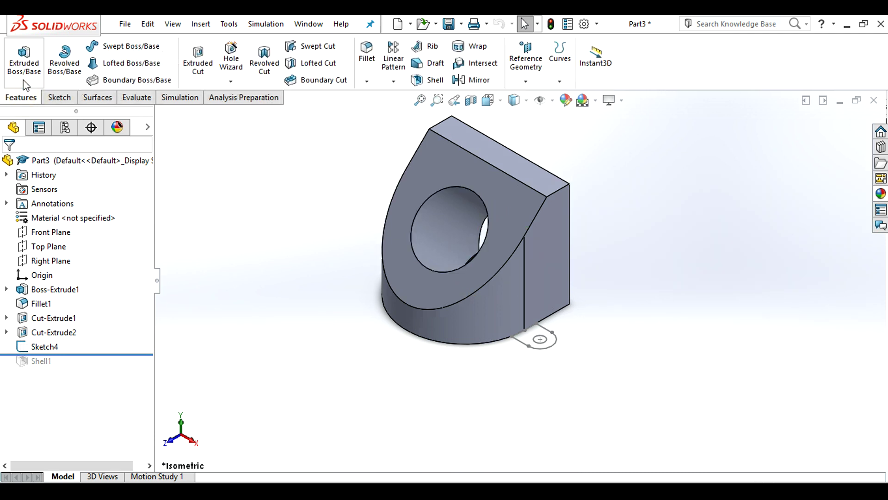
pyautogui.click(24, 58)
pyautogui.click(539, 345)
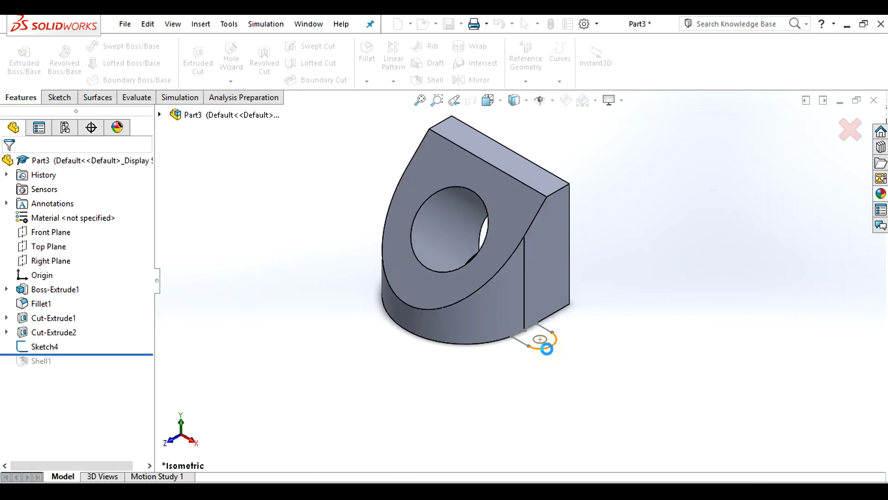
pyautogui.click(12, 242)
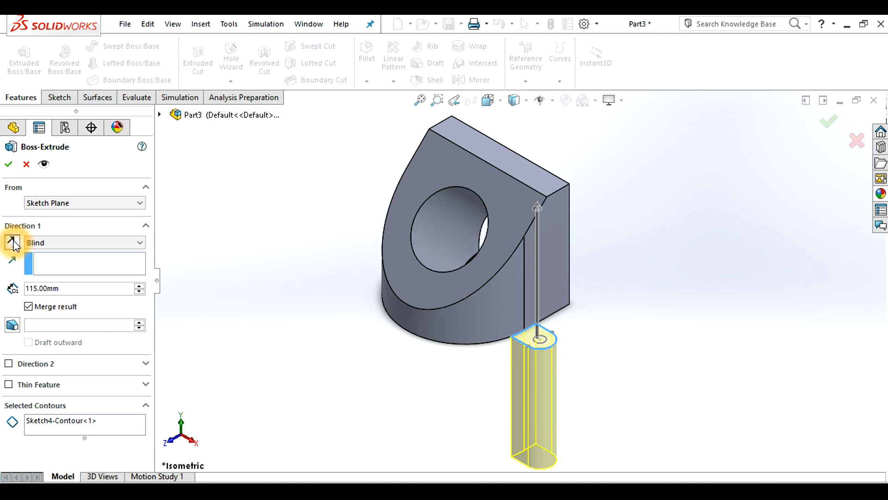
pyautogui.click(69, 289)
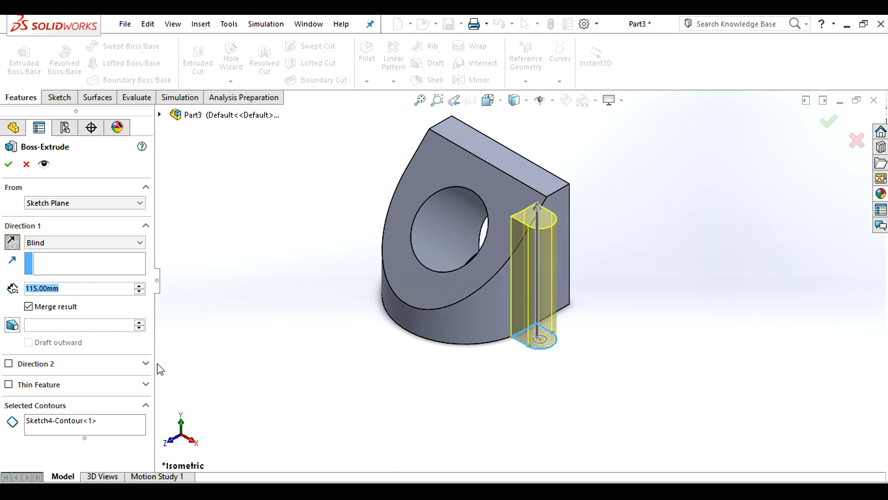
pyautogui.write('10')
pyautogui.press('Return')
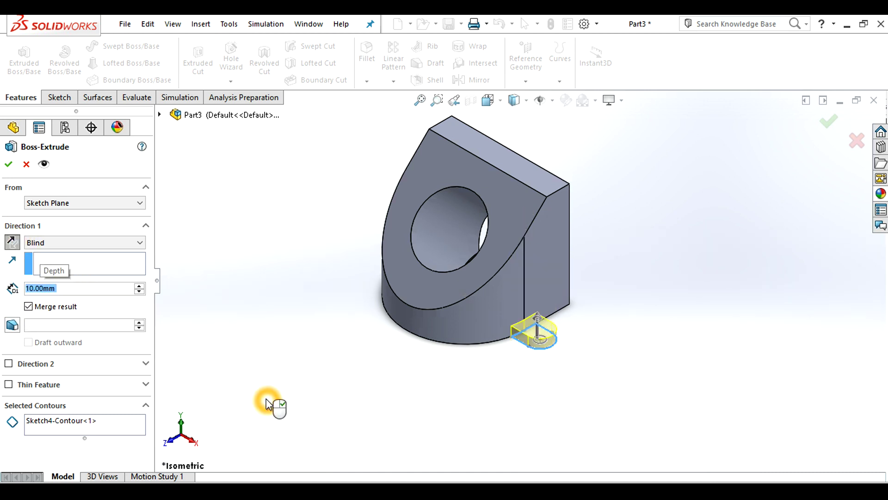
pyautogui.click(634, 353)
pyautogui.scroll(-3, 583, 348)
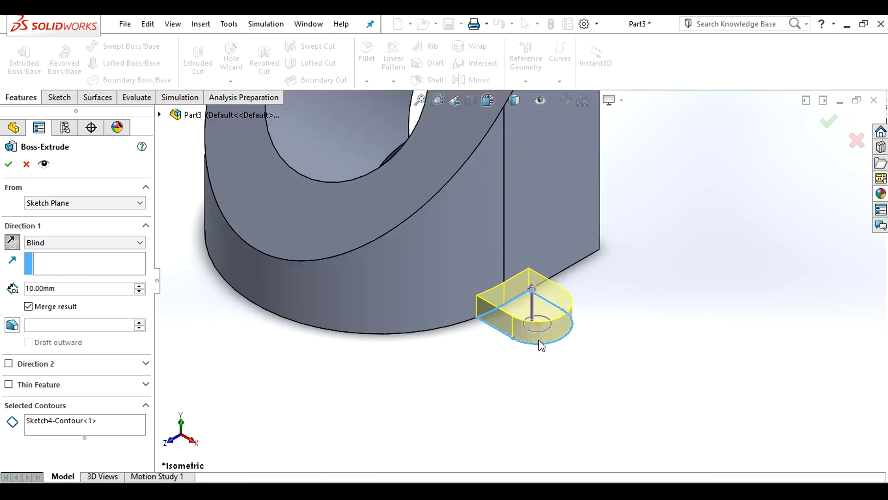
pyautogui.scroll(-3, 546, 336)
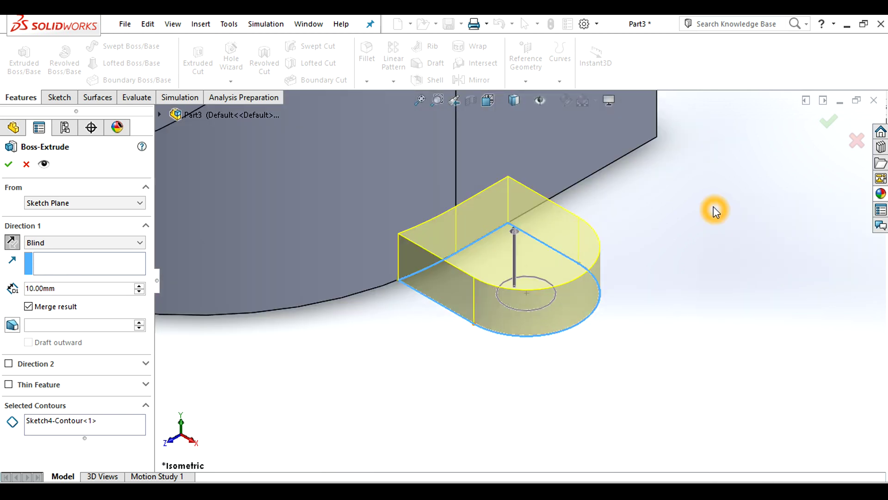
pyautogui.click(824, 128)
# Edit Boss-Extrude2 to include the inner circle contour so the lug gets its hole.
pyautogui.click(666, 317)
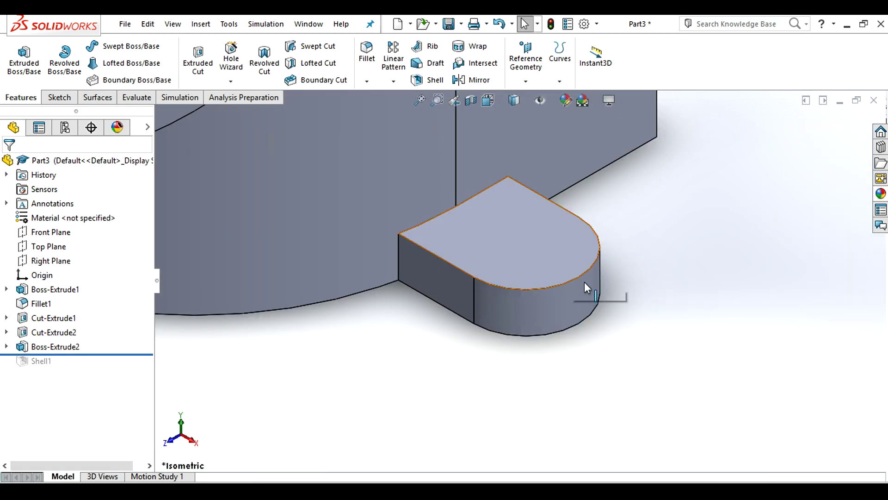
pyautogui.click(46, 350)
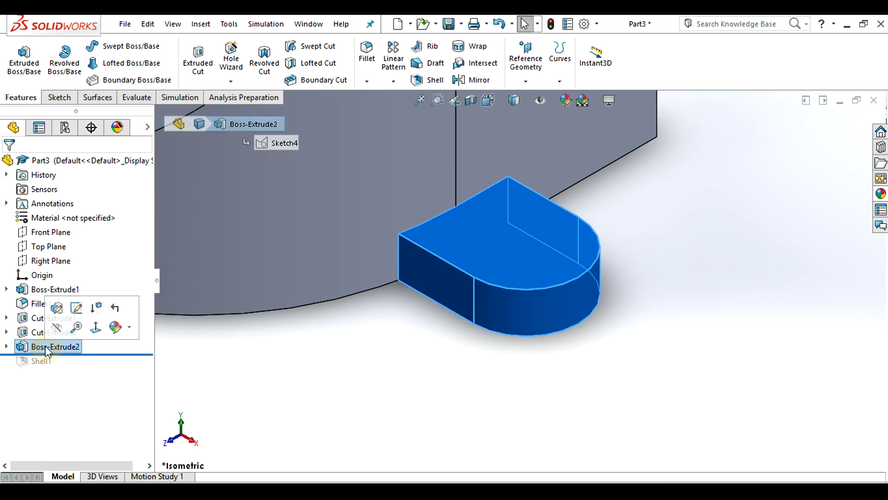
pyautogui.click(57, 309)
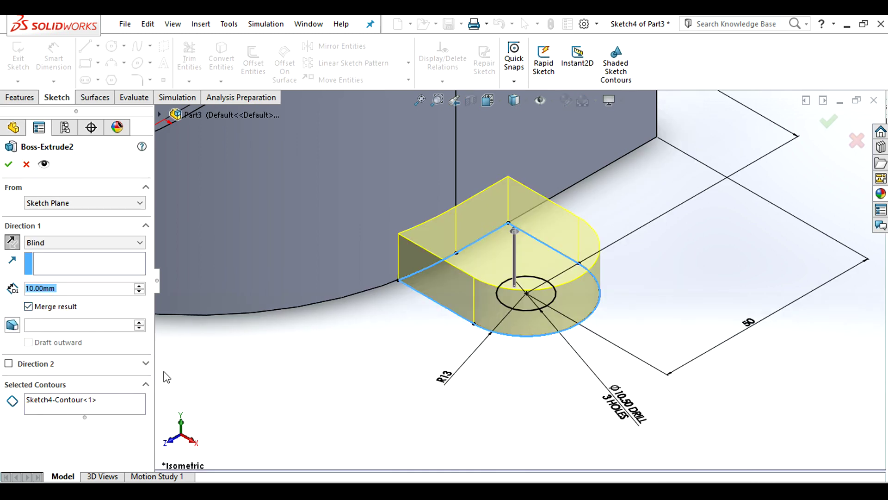
pyautogui.click(56, 412)
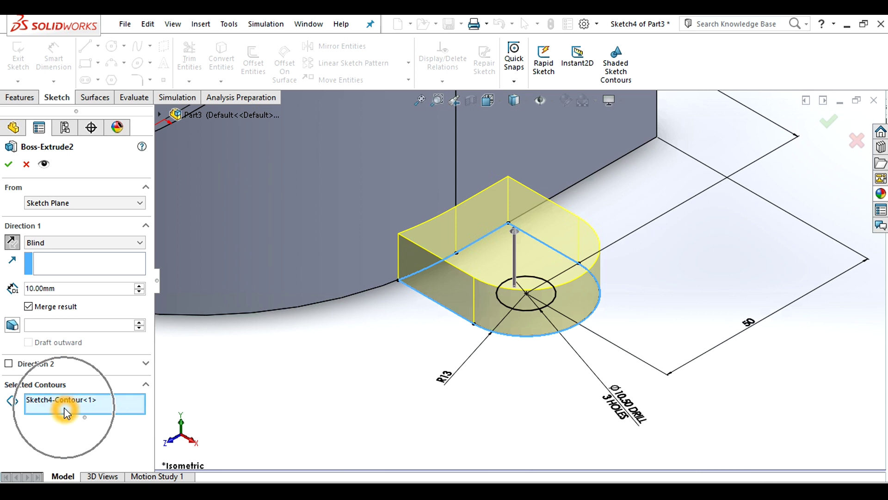
pyautogui.click(517, 299)
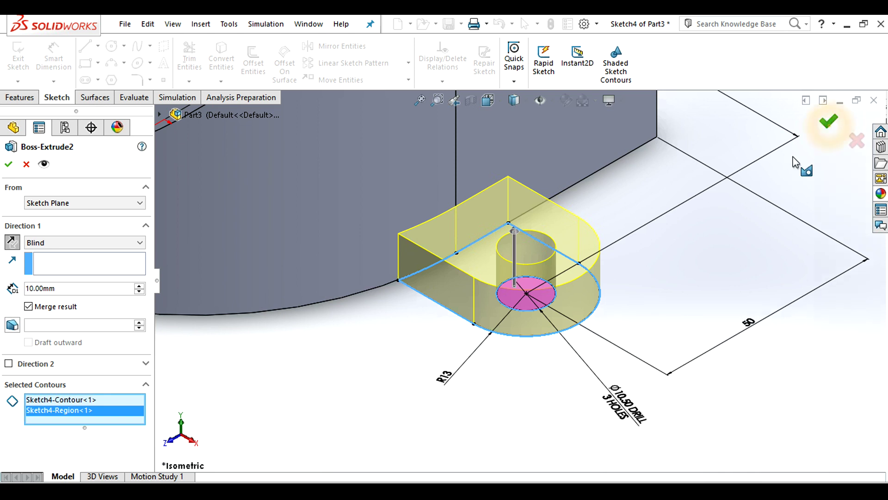
pyautogui.click(828, 121)
pyautogui.scroll(2, 453, 179)
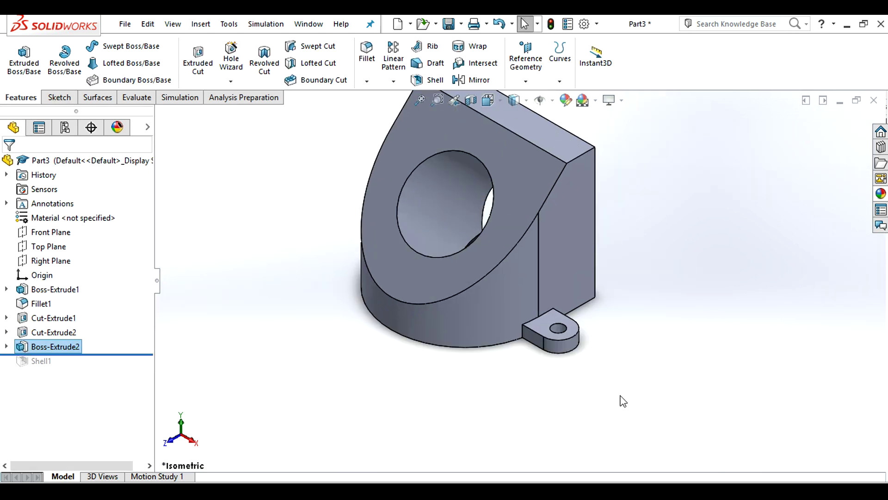
pyautogui.moveTo(618, 398)
pyautogui.mouseDown(button='middle')
pyautogui.moveTo(615, 173)
pyautogui.moveTo(621, 201)
pyautogui.moveTo(611, 188)
pyautogui.moveTo(611, 202)
pyautogui.moveTo(555, 165)
pyautogui.mouseUp(button='middle')
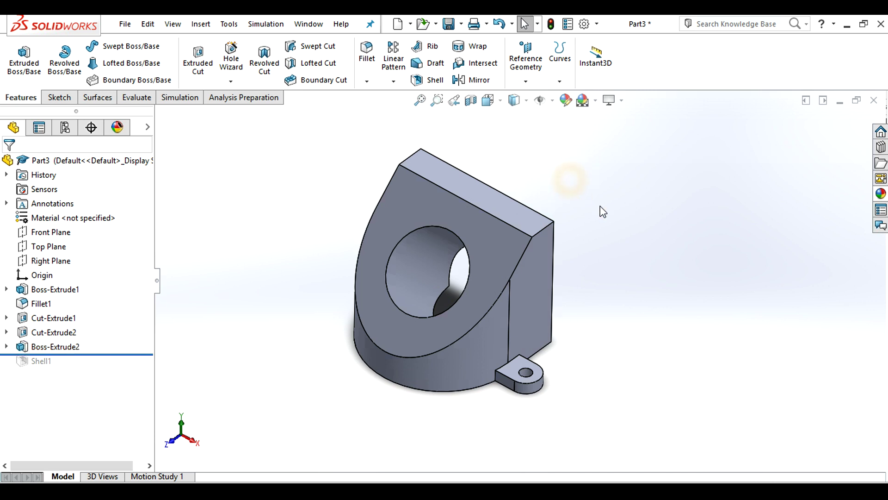
pyautogui.moveTo(602, 211)
pyautogui.mouseDown(button='middle')
pyautogui.moveTo(551, 164)
pyautogui.moveTo(588, 235)
pyautogui.mouseUp(button='middle')
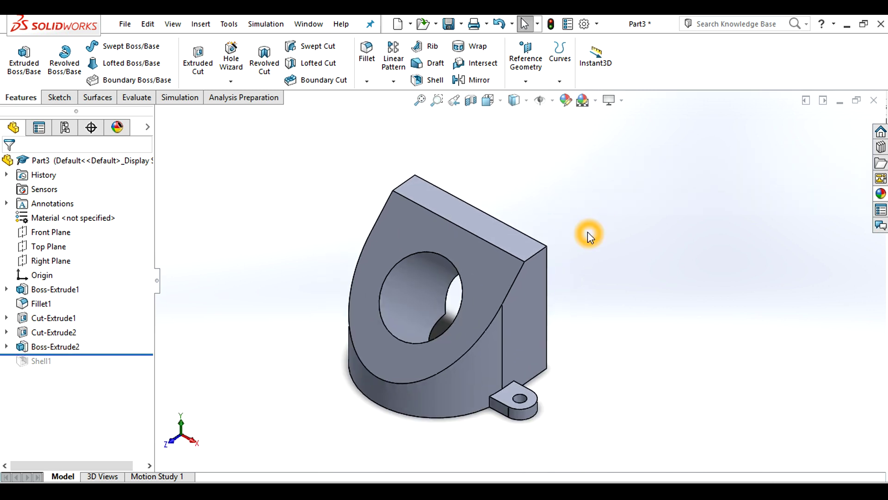
pyautogui.moveTo(541, 165); pyautogui.dragTo(577, 303, button='middle')
pyautogui.scroll(-2, 441, 430)
pyautogui.scroll(-2, 604, 245)
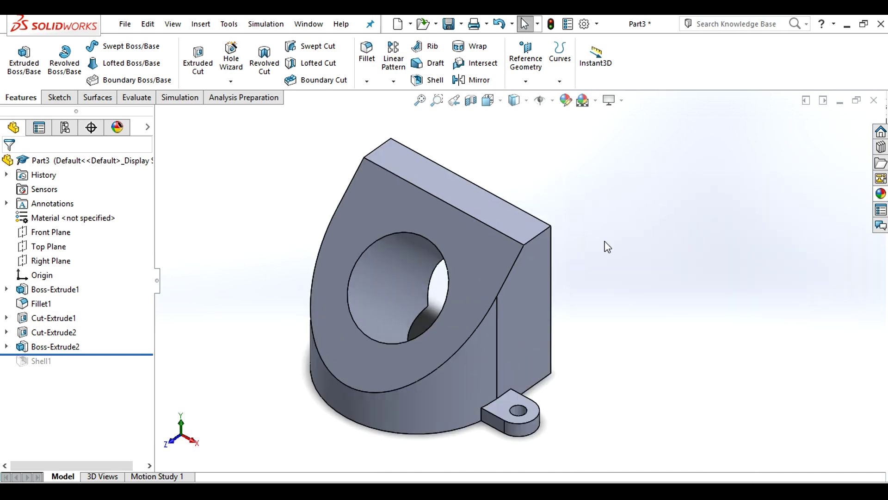
pyautogui.scroll(2, 579, 243)
pyautogui.click(41, 350)
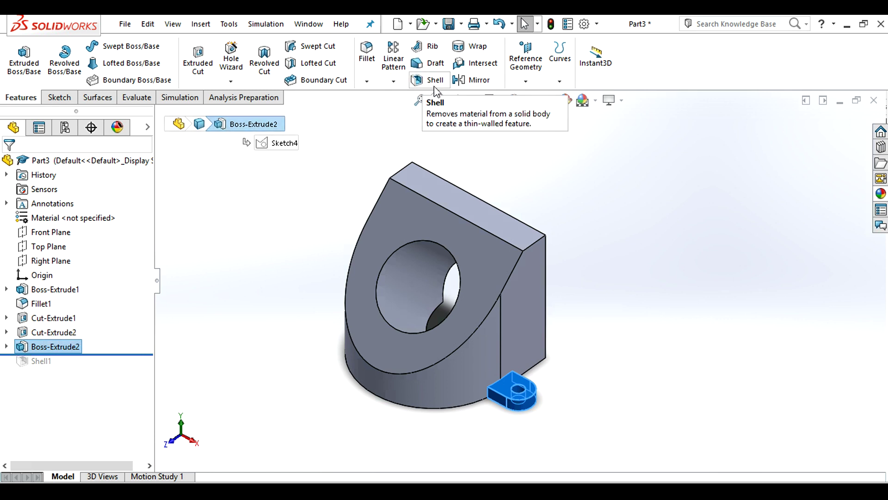
# Mirror the drilled lug Boss-Extrude2 across the Right Plane onto the opposite side.
pyautogui.click(472, 83)
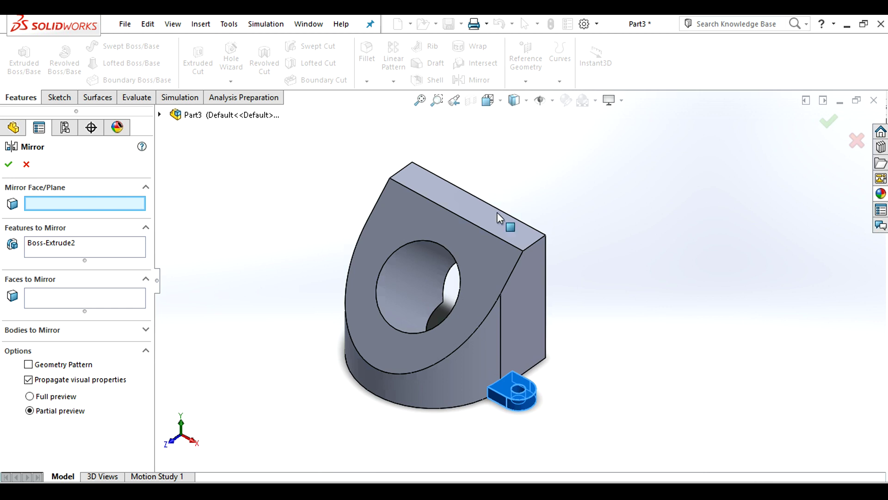
pyautogui.click(160, 115)
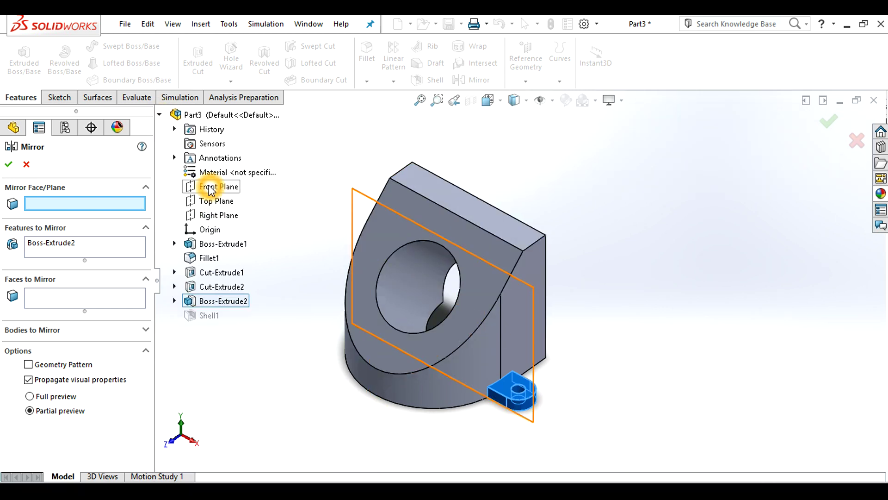
pyautogui.click(210, 216)
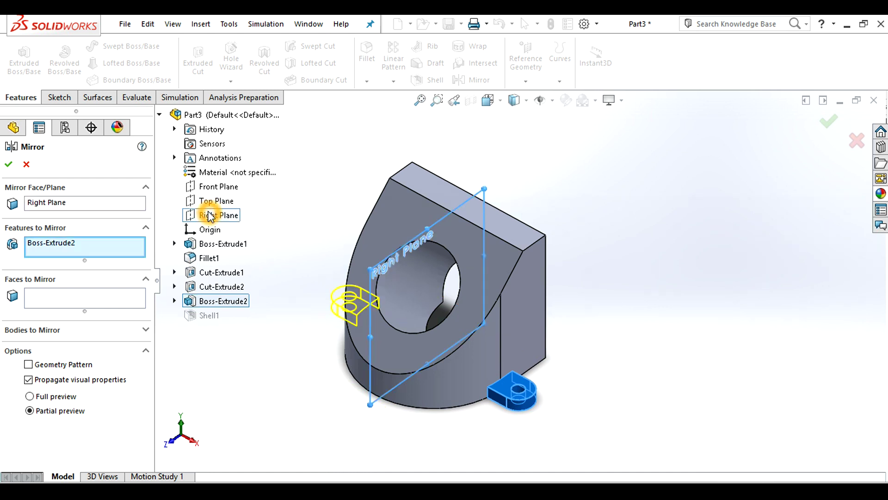
pyautogui.click(8, 164)
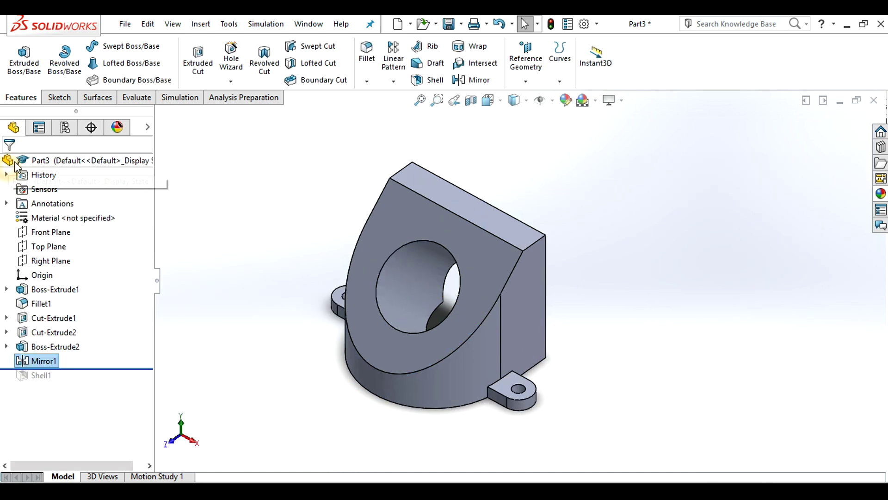
pyautogui.moveTo(641, 290)
pyautogui.mouseDown(button='middle')
pyautogui.moveTo(569, 280)
pyautogui.moveTo(506, 298)
pyautogui.moveTo(640, 270)
pyautogui.mouseUp(button='middle')
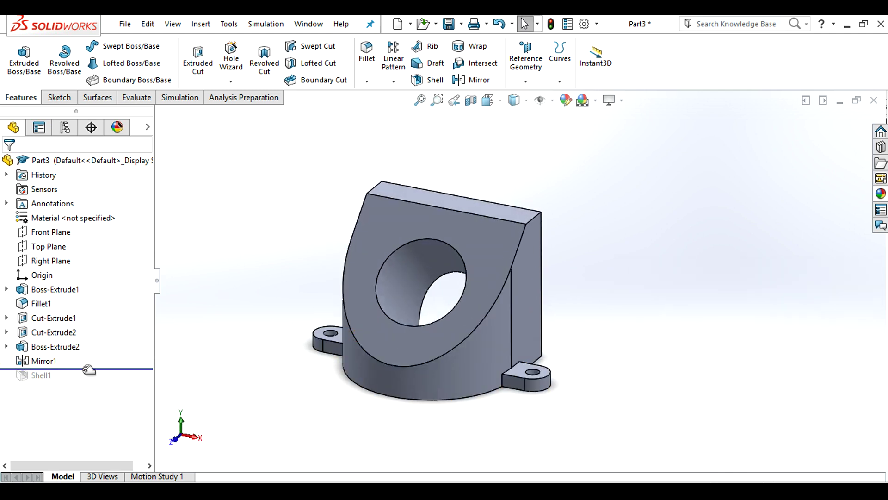
pyautogui.moveTo(87, 370); pyautogui.dragTo(88, 376)
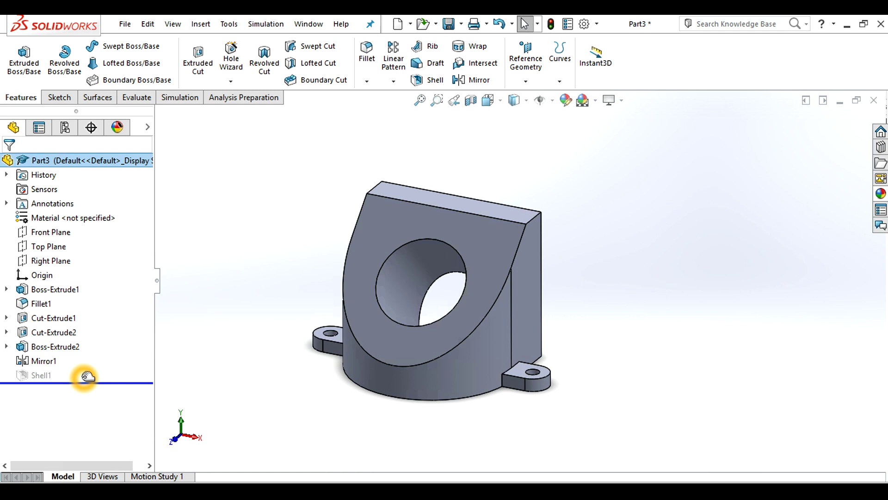
pyautogui.moveTo(644, 311)
pyautogui.mouseDown(button='middle')
pyautogui.moveTo(538, 192)
pyautogui.moveTo(506, 372)
pyautogui.moveTo(565, 353)
pyautogui.moveTo(607, 323)
pyautogui.moveTo(609, 378)
pyautogui.moveTo(562, 332)
pyautogui.moveTo(612, 329)
pyautogui.moveTo(646, 339)
pyautogui.moveTo(619, 329)
pyautogui.moveTo(631, 350)
pyautogui.moveTo(630, 324)
pyautogui.moveTo(620, 340)
pyautogui.mouseUp(button='middle')
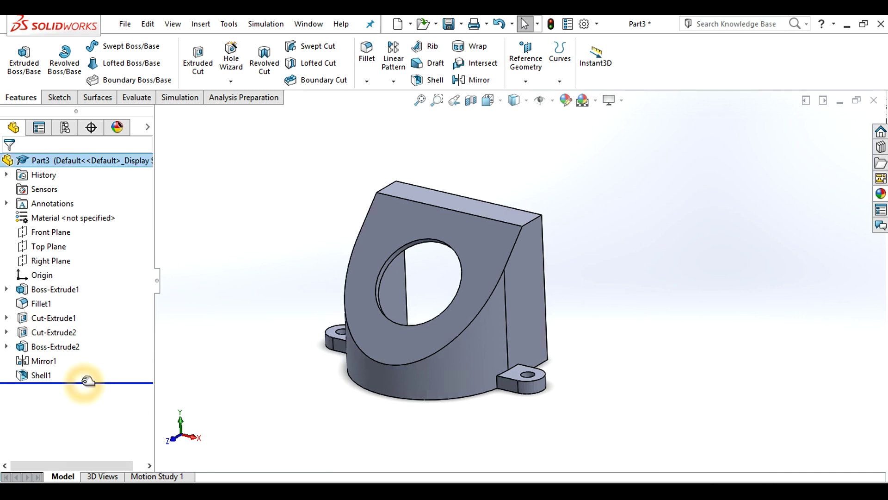
pyautogui.moveTo(84, 382); pyautogui.dragTo(83, 369)
pyautogui.moveTo(615, 329)
pyautogui.mouseDown(button='middle')
pyautogui.moveTo(618, 321)
pyautogui.moveTo(624, 397)
pyautogui.moveTo(353, 348)
pyautogui.mouseUp(button='middle')
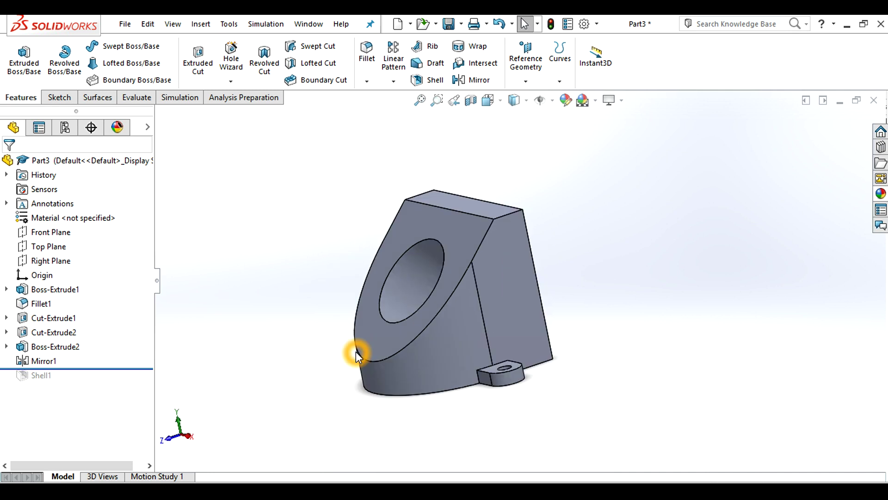
pyautogui.moveTo(314, 279)
pyautogui.mouseDown(button='middle')
pyautogui.moveTo(341, 284)
pyautogui.moveTo(336, 250)
pyautogui.moveTo(333, 262)
pyautogui.moveTo(282, 262)
pyautogui.mouseUp(button='middle')
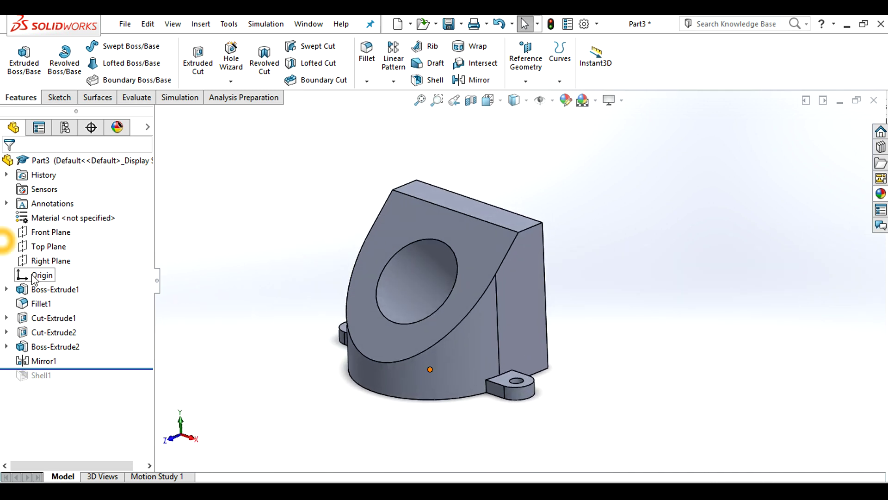
pyautogui.click(40, 304)
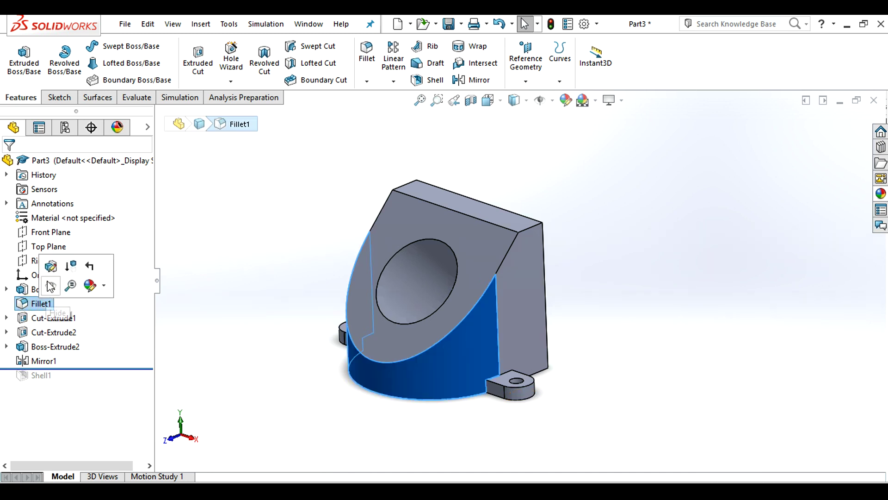
pyautogui.click(51, 271)
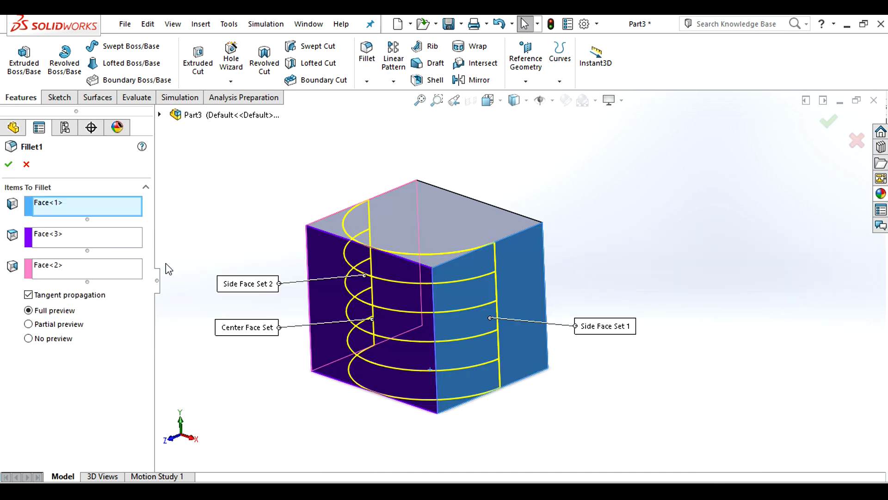
pyautogui.click(827, 123)
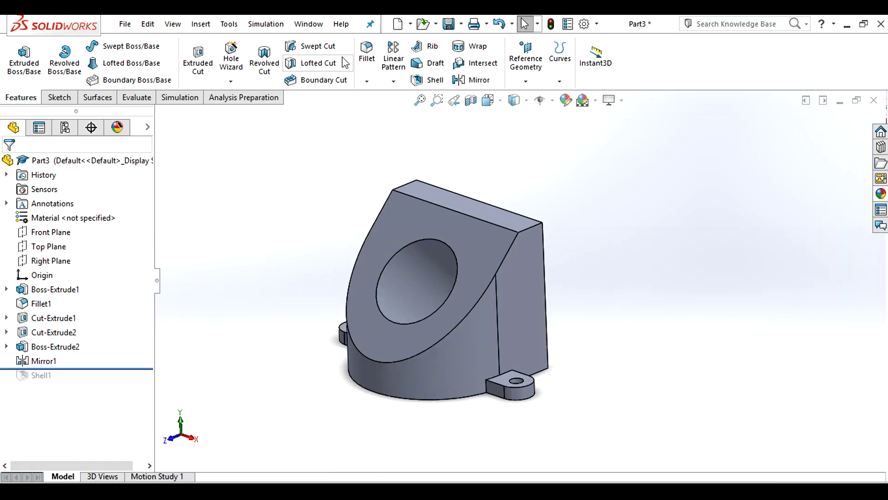
pyautogui.click(366, 54)
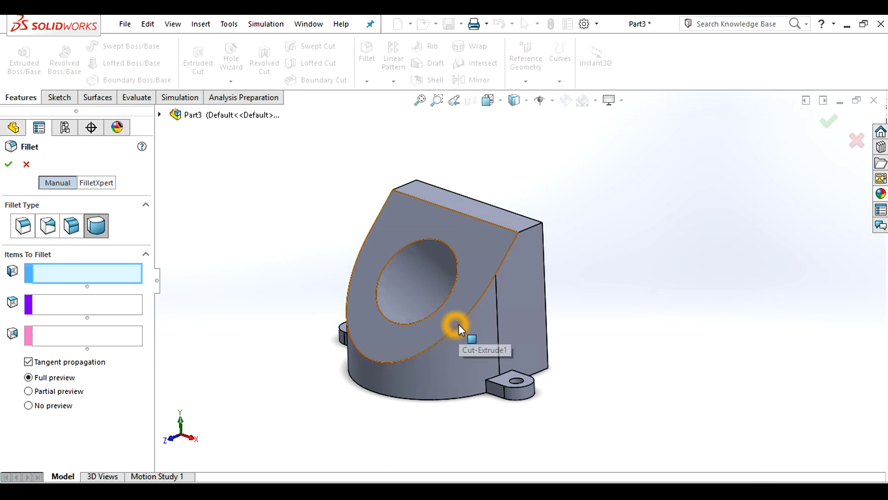
pyautogui.click(458, 324)
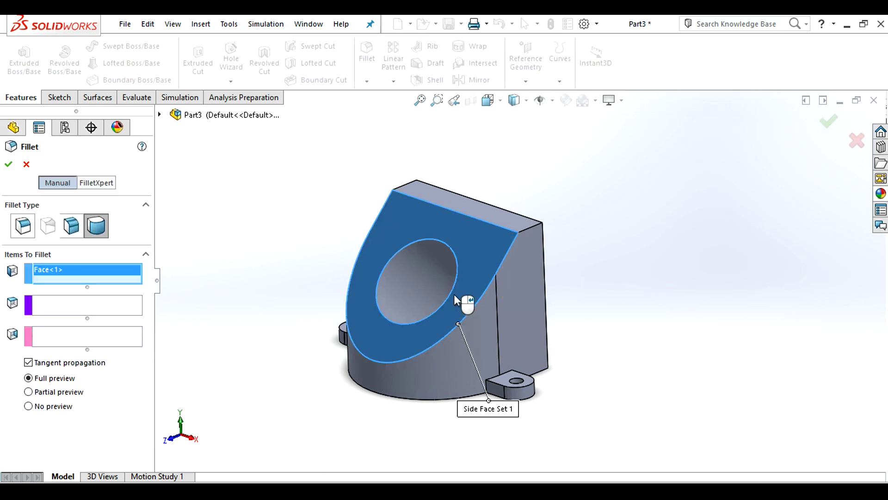
pyautogui.press('Escape')
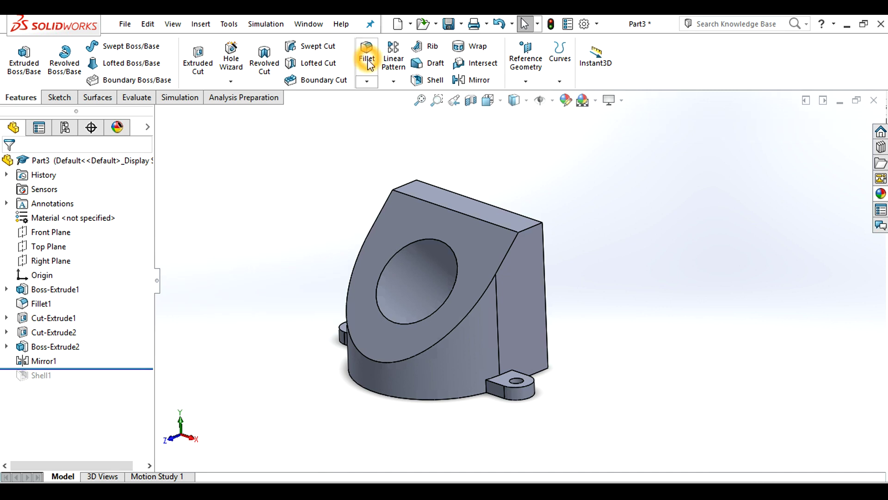
# Select the front curved, top, right corner, top-left and right lug edges for a constant-size fillet.
pyautogui.click(368, 64)
pyautogui.click(22, 228)
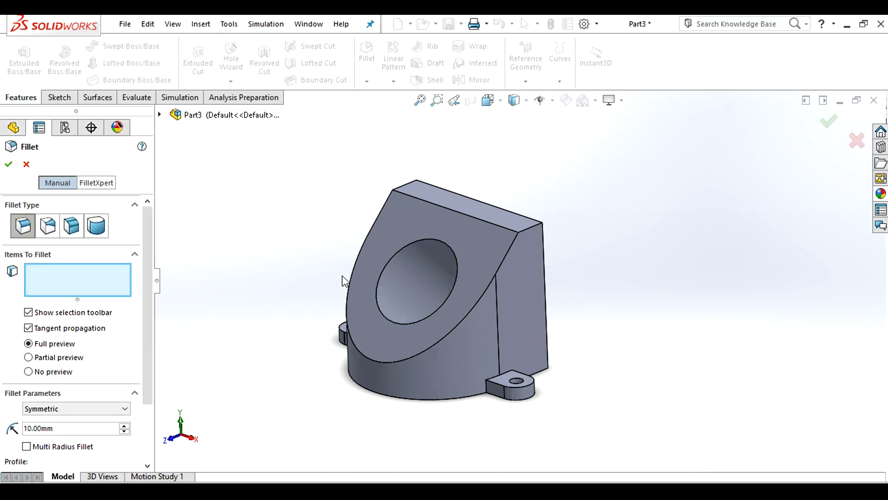
pyautogui.click(461, 329)
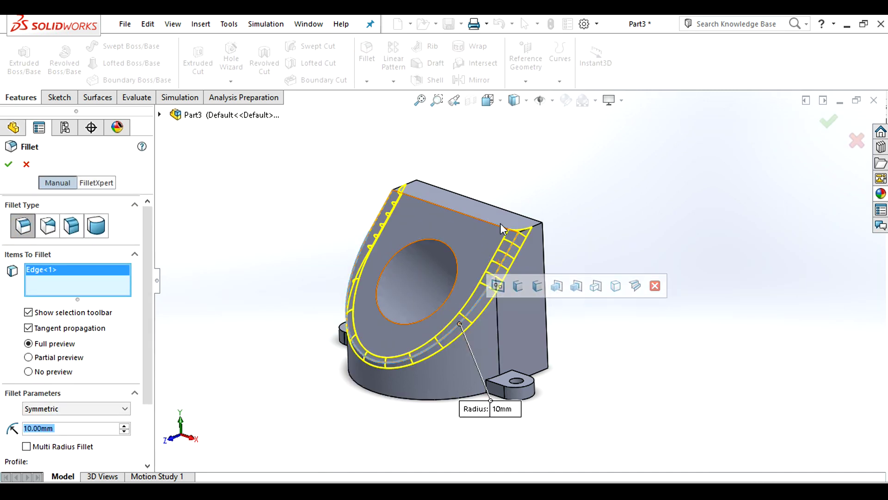
pyautogui.click(491, 227)
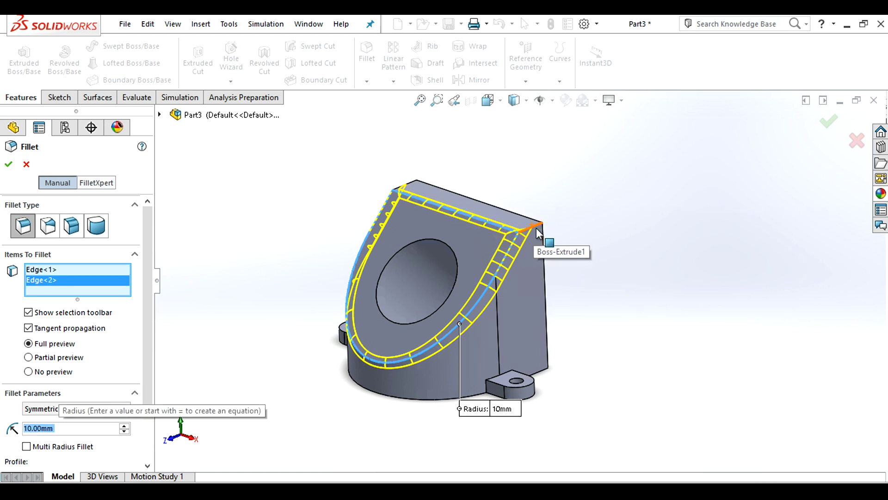
pyautogui.click(539, 231)
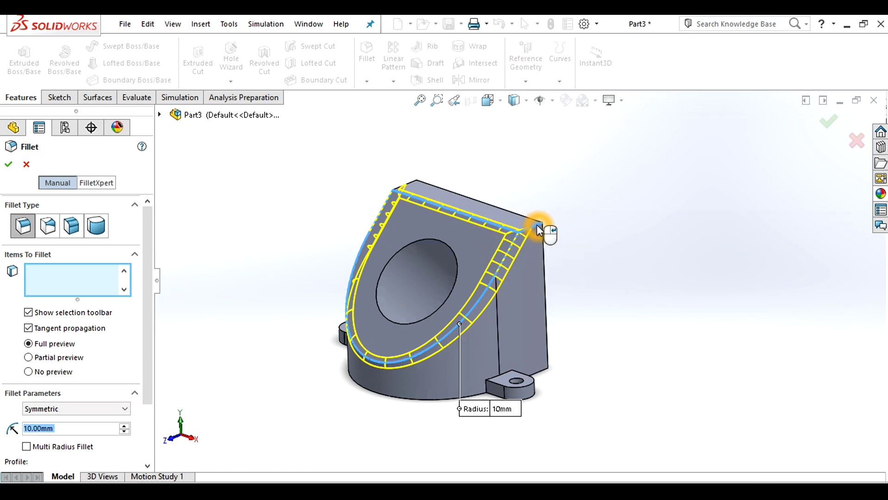
pyautogui.click(411, 187)
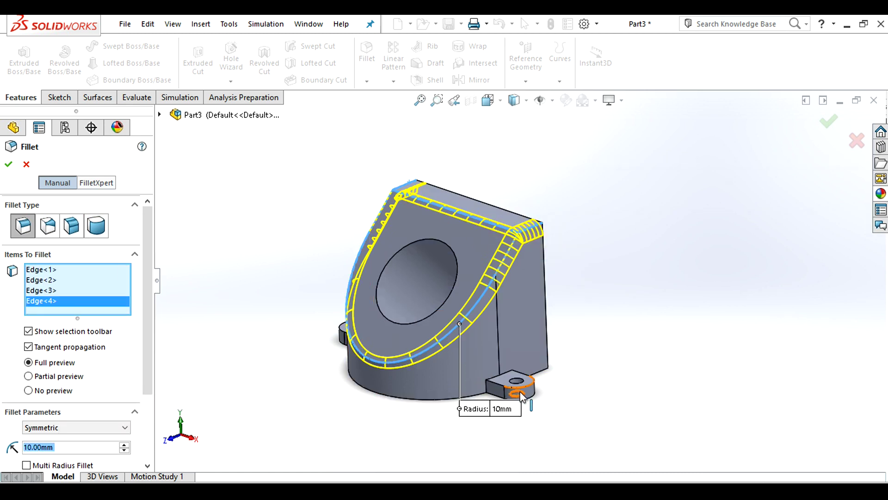
pyautogui.scroll(-2, 504, 385)
pyautogui.scroll(-2, 492, 375)
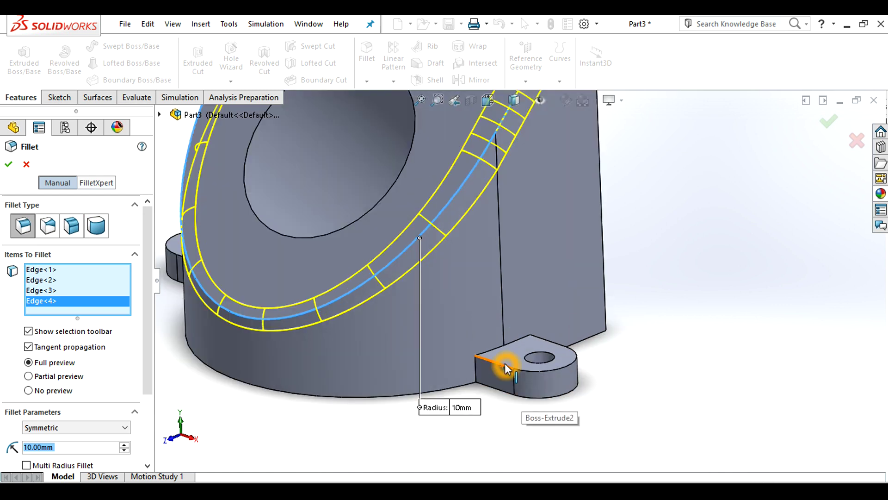
pyautogui.click(507, 368)
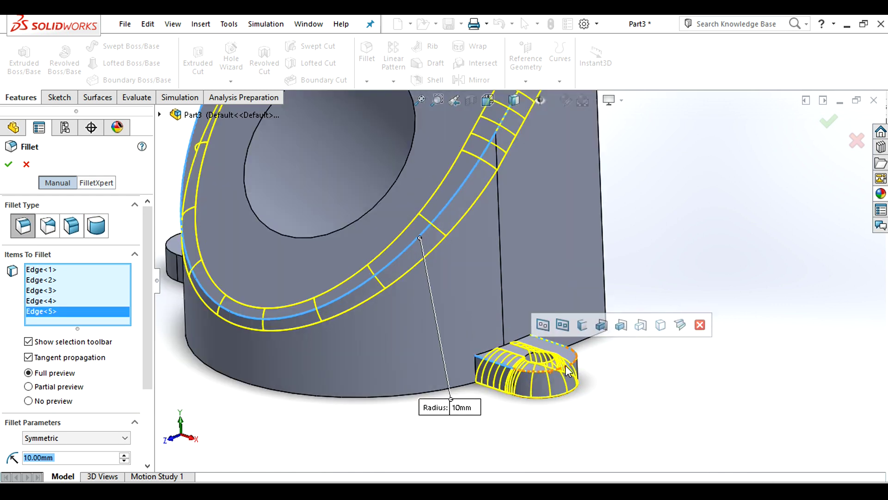
# Add the left lug's edge and set the fillet radius to 2.5 mm.
pyautogui.scroll(1, 509, 377)
pyautogui.moveTo(425, 396)
pyautogui.mouseDown(button='middle')
pyautogui.moveTo(333, 383)
pyautogui.moveTo(424, 388)
pyautogui.moveTo(261, 347)
pyautogui.mouseUp(button='middle')
pyautogui.scroll(-3, 378, 287)
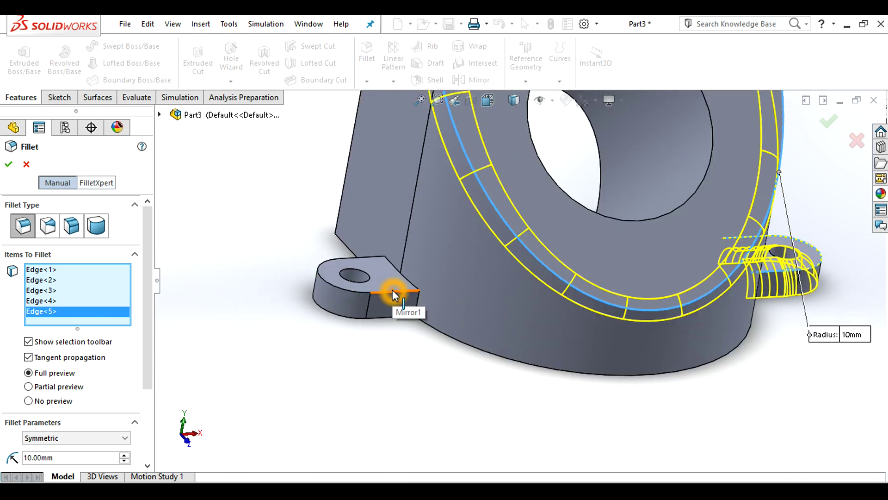
pyautogui.click(392, 290)
pyautogui.moveTo(471, 397); pyautogui.dragTo(416, 364, button='middle')
pyautogui.scroll(3, 494, 402)
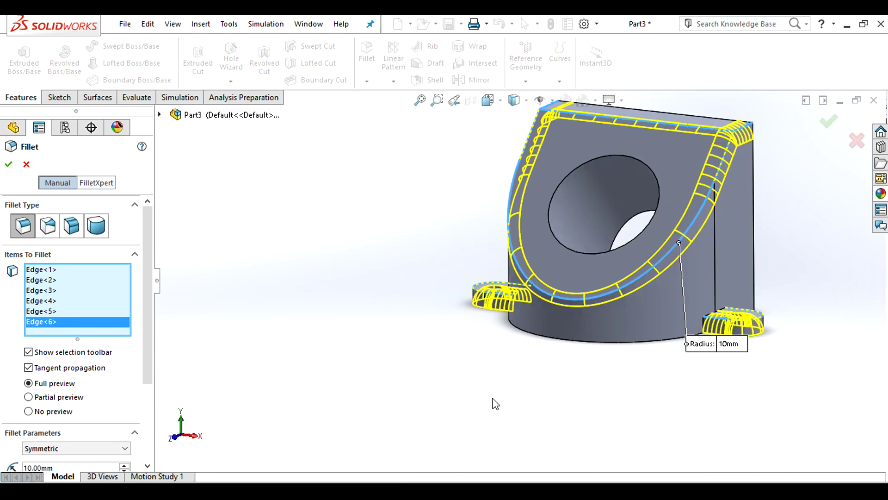
pyautogui.scroll(2, 595, 353)
pyautogui.scroll(-2, 521, 336)
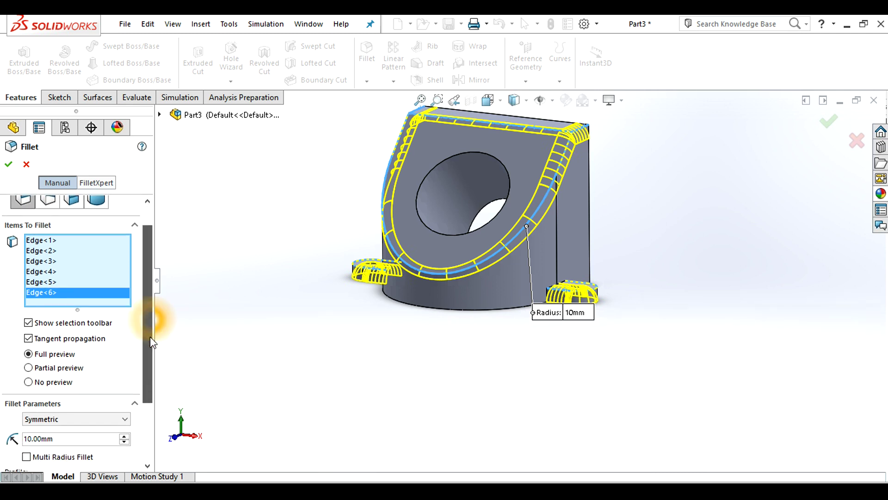
pyautogui.moveTo(151, 330); pyautogui.dragTo(151, 407)
pyautogui.click(63, 350)
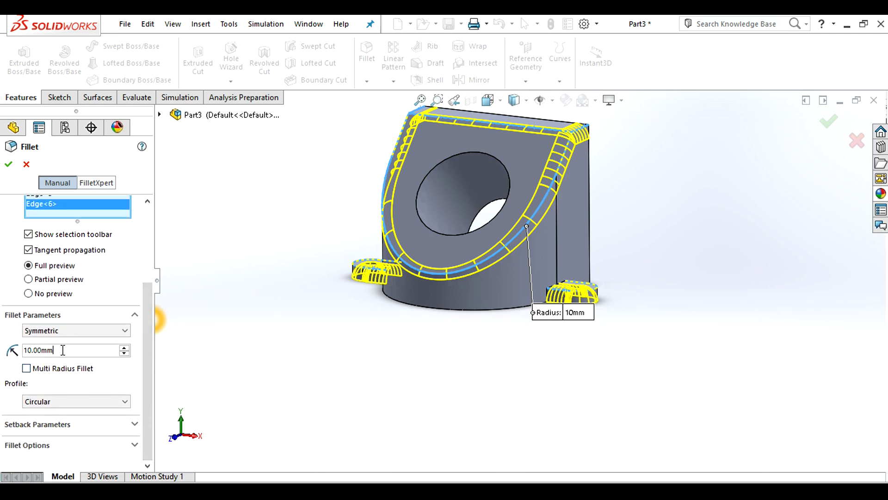
pyautogui.write('2')
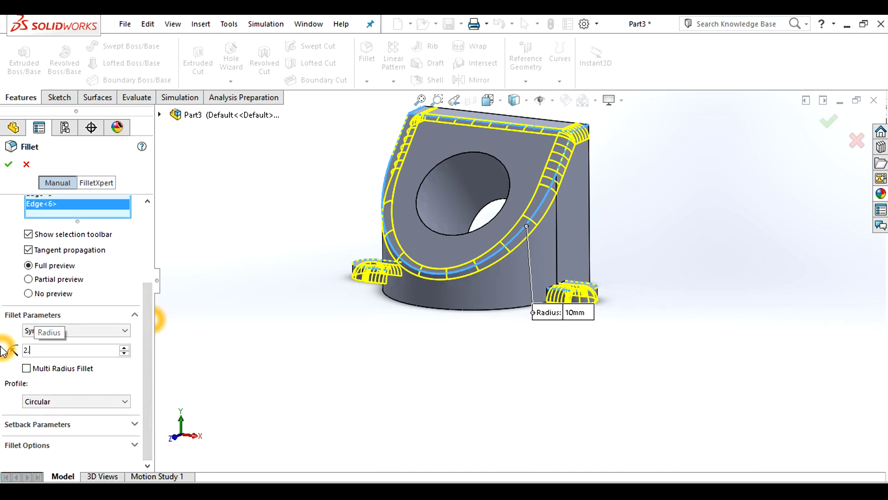
pyautogui.write('.5')
pyautogui.press('Return')
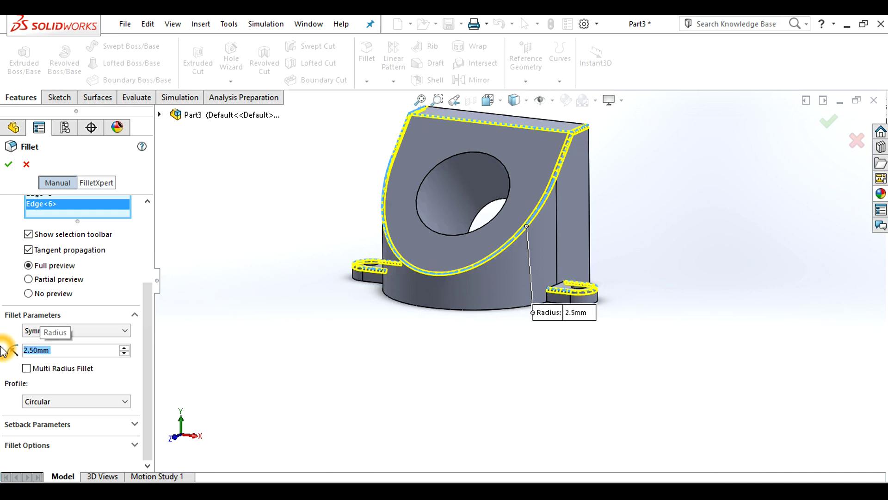
pyautogui.moveTo(392, 263); pyautogui.dragTo(587, 240, button='middle')
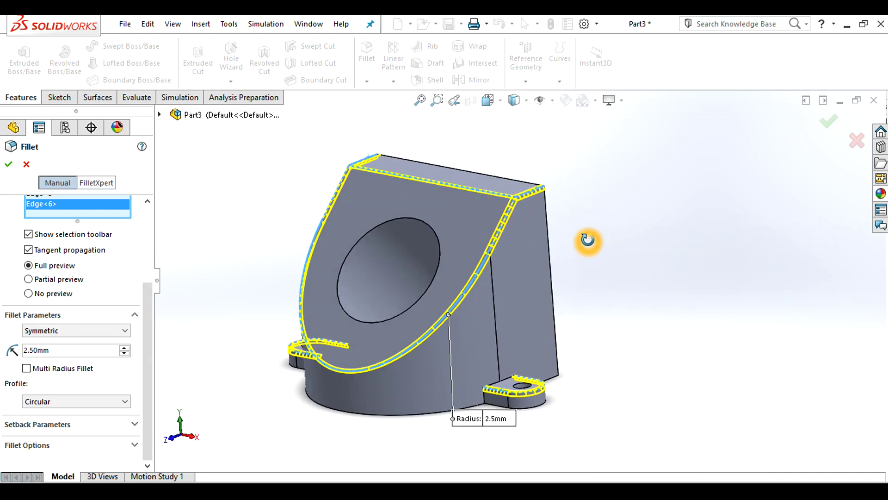
# Apply the 2.5 mm Fillet2 and roll the model forward past Shell1.
pyautogui.click(10, 166)
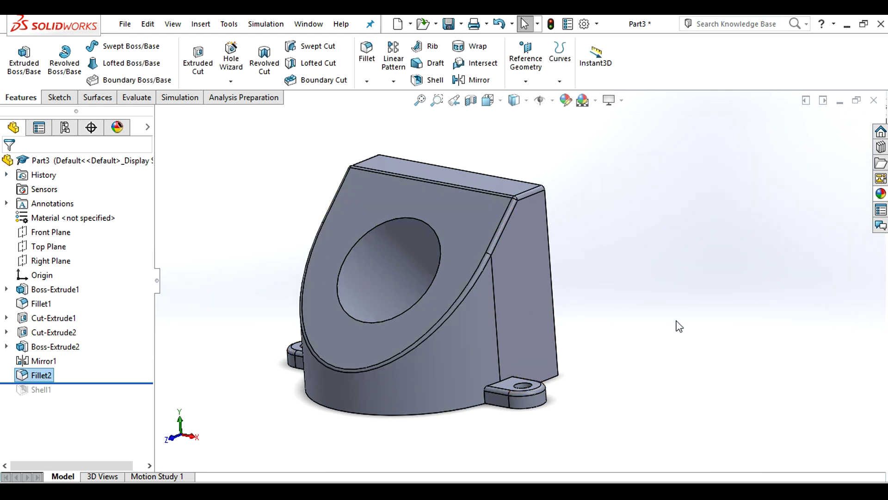
pyautogui.moveTo(679, 303)
pyautogui.mouseDown(button='middle')
pyautogui.moveTo(576, 349)
pyautogui.moveTo(562, 345)
pyautogui.mouseUp(button='middle')
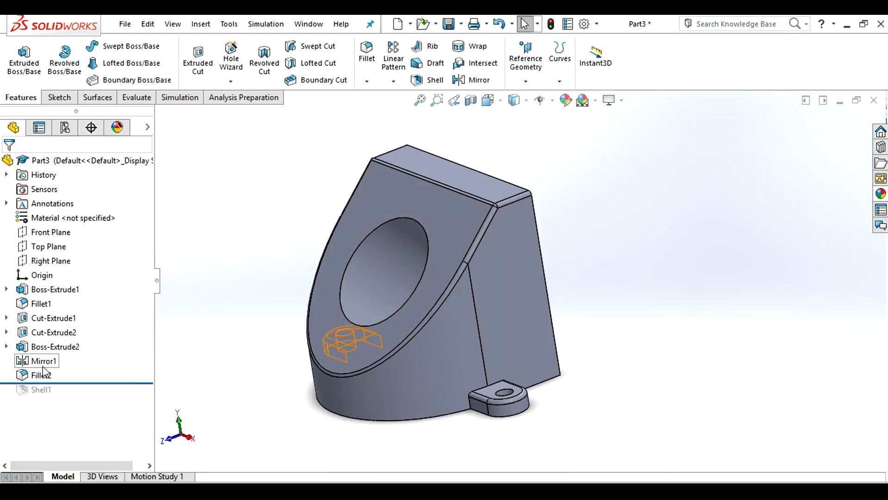
pyautogui.moveTo(76, 383); pyautogui.dragTo(83, 393)
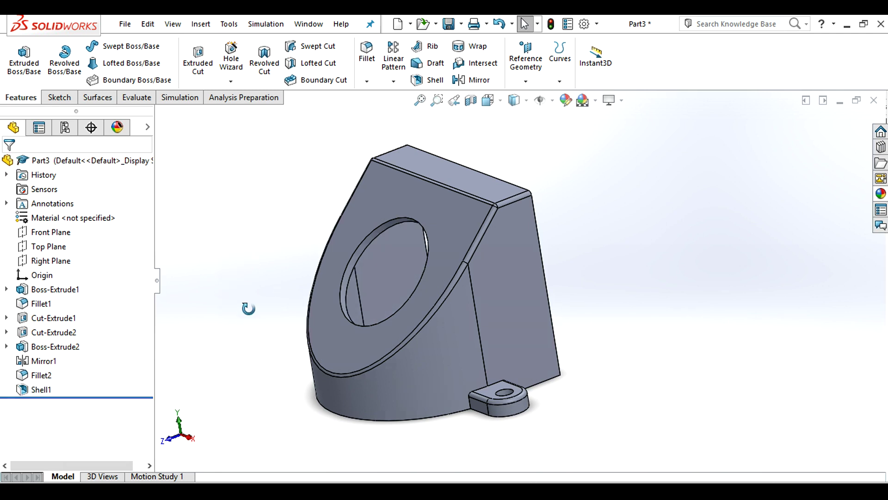
pyautogui.moveTo(248, 308)
pyautogui.mouseDown(button='middle')
pyautogui.moveTo(271, 293)
pyautogui.moveTo(258, 307)
pyautogui.moveTo(616, 278)
pyautogui.moveTo(572, 230)
pyautogui.moveTo(552, 225)
pyautogui.moveTo(541, 148)
pyautogui.moveTo(606, 390)
pyautogui.moveTo(545, 221)
pyautogui.mouseUp(button='middle')
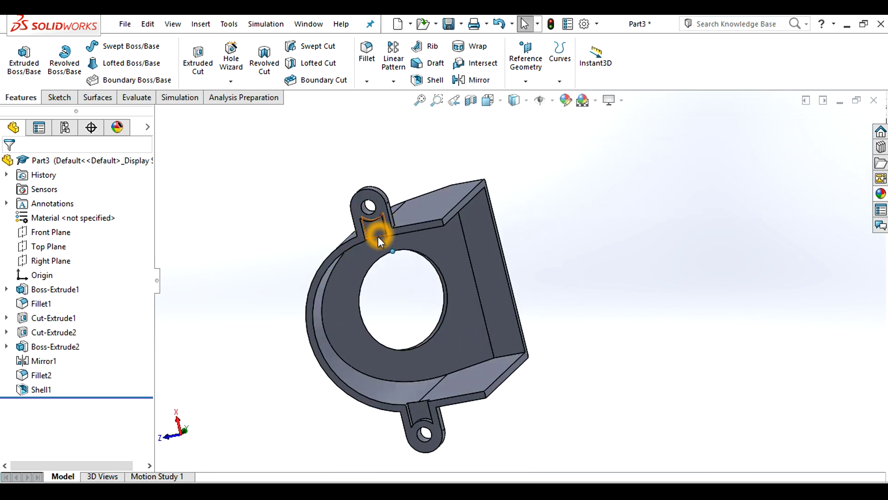
# Orbit to inspect the hollow bracket's hole and lugs, then return to isometric view.
pyautogui.scroll(-5, 379, 237)
pyautogui.scroll(3, 420, 238)
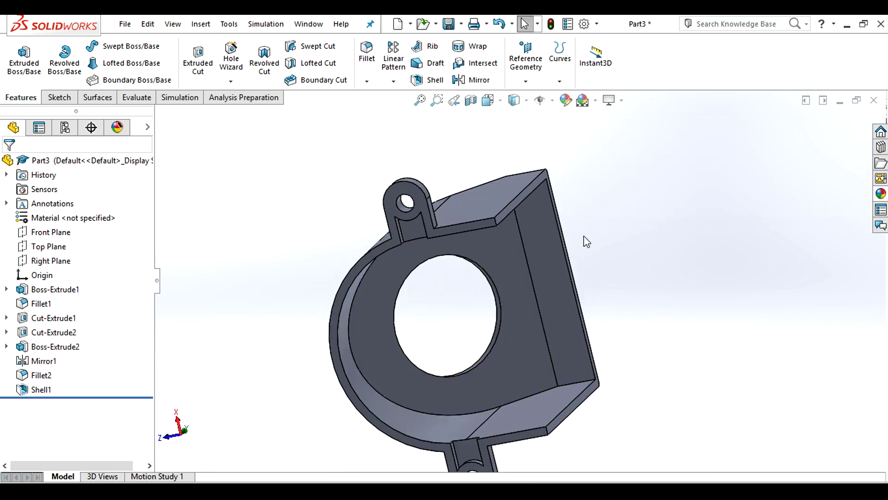
pyautogui.moveTo(587, 241)
pyautogui.mouseDown(button='middle')
pyautogui.moveTo(638, 240)
pyautogui.moveTo(628, 185)
pyautogui.moveTo(678, 293)
pyautogui.moveTo(564, 296)
pyautogui.moveTo(598, 303)
pyautogui.moveTo(596, 371)
pyautogui.moveTo(472, 410)
pyautogui.moveTo(560, 379)
pyautogui.moveTo(547, 353)
pyautogui.mouseUp(button='middle')
pyautogui.moveTo(512, 245)
pyautogui.mouseDown(button='middle')
pyautogui.moveTo(577, 263)
pyautogui.moveTo(474, 246)
pyautogui.moveTo(607, 294)
pyautogui.moveTo(652, 274)
pyautogui.moveTo(653, 301)
pyautogui.mouseUp(button='middle')
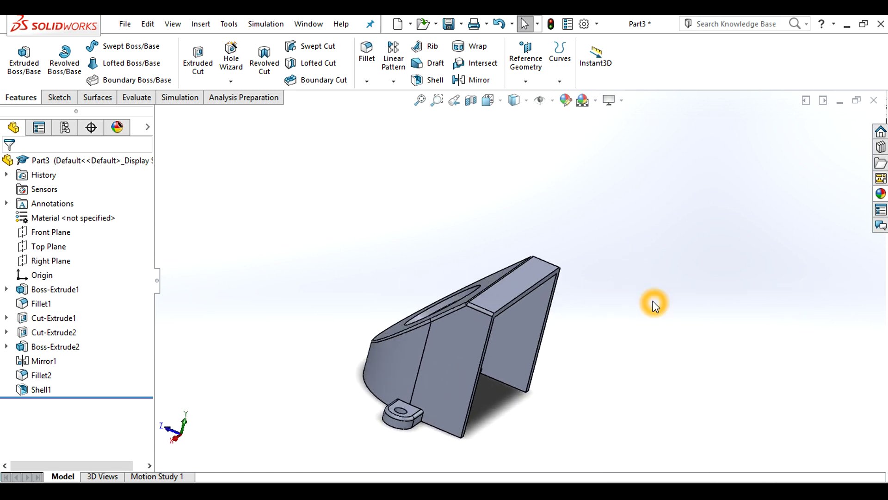
pyautogui.hotkey('ctrl', '7')
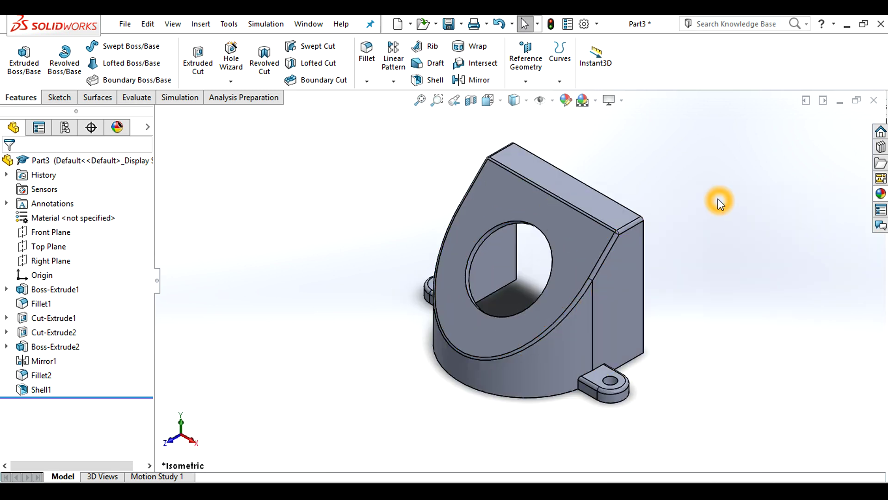
pyautogui.scroll(-2, 749, 273)
pyautogui.scroll(2, 581, 192)
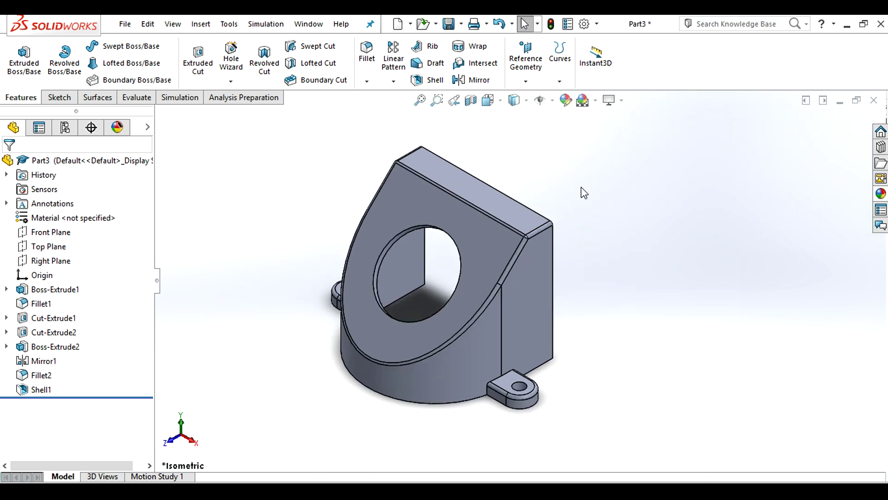
pyautogui.click(642, 277)
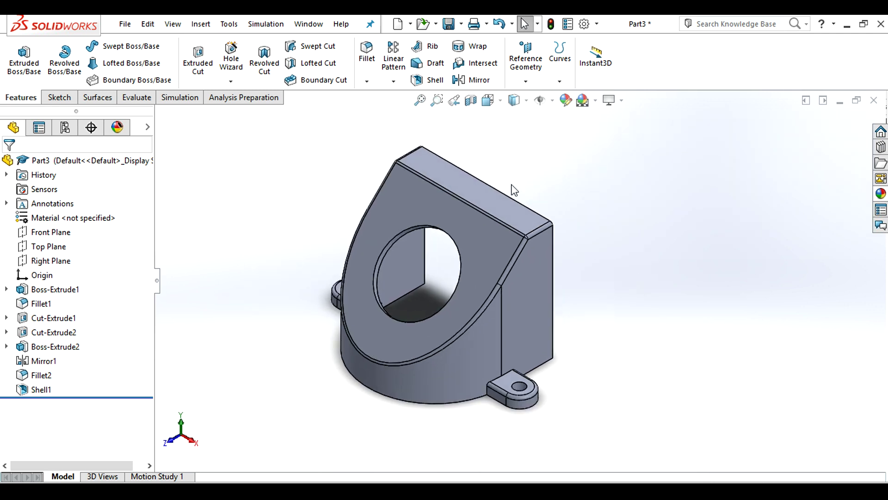
pyautogui.click(602, 257)
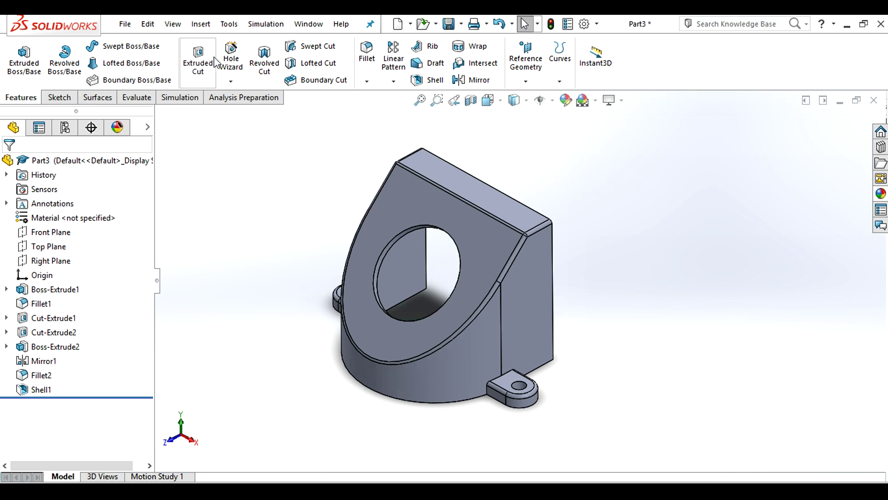
# Start a new sketch on the bracket's top face, viewed head-on.
pyautogui.click(67, 99)
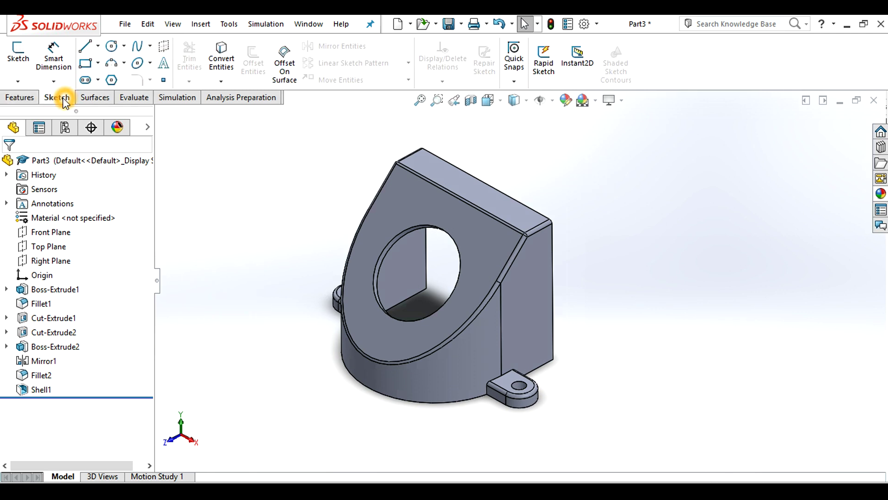
pyautogui.click(27, 70)
pyautogui.click(478, 196)
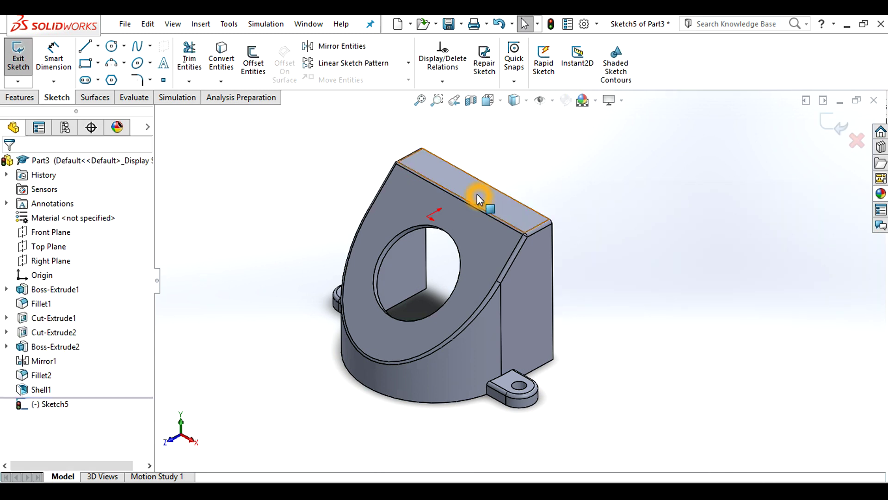
pyautogui.click(501, 101)
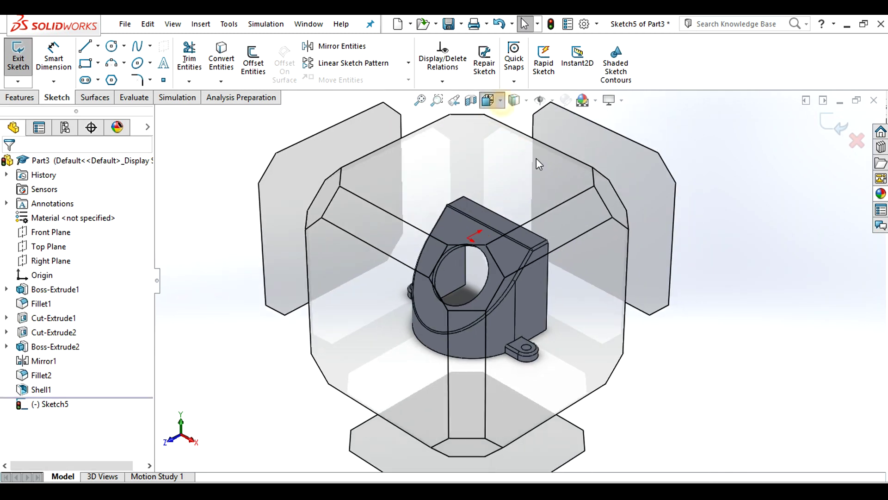
pyautogui.click(565, 176)
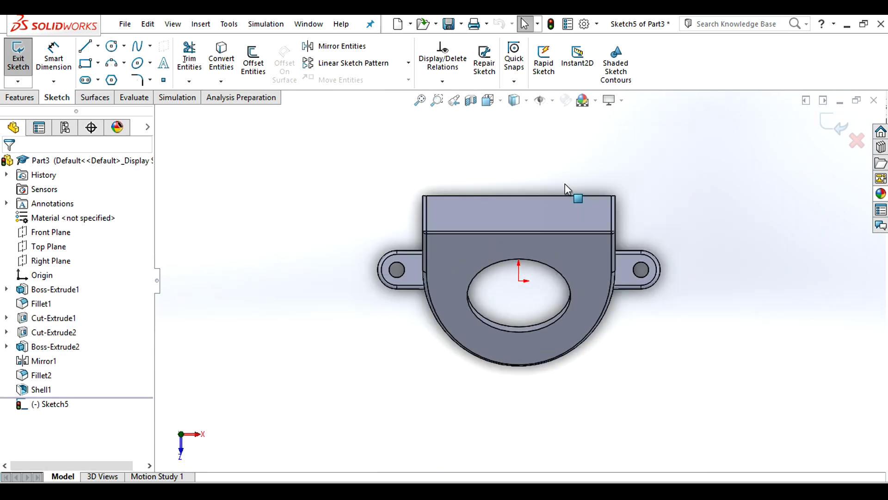
# Draw an overlapping rectangle and circle, then power-trim them into a round-topped lug outline.
pyautogui.click(93, 70)
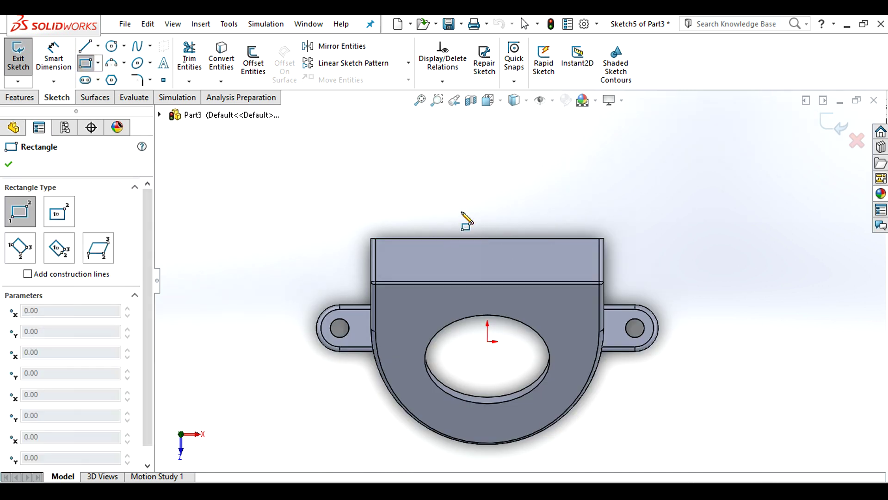
pyautogui.click(457, 209)
pyautogui.click(517, 257)
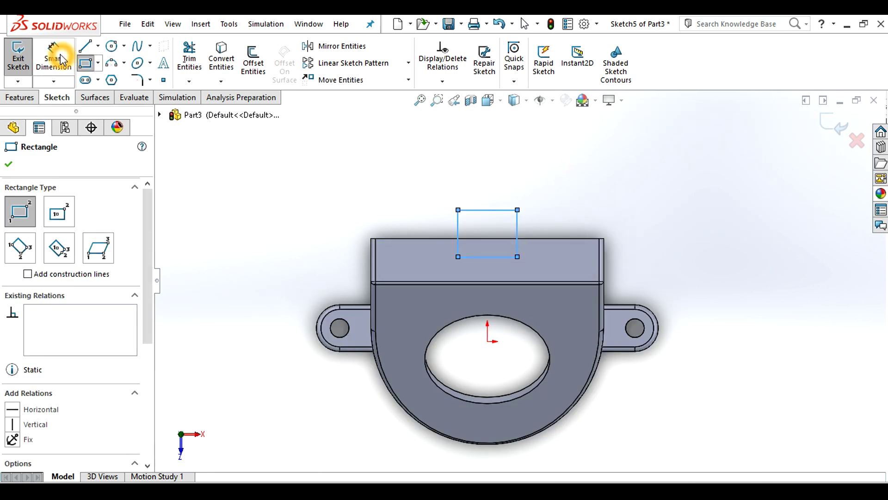
pyautogui.click(111, 46)
pyautogui.scroll(2, 499, 250)
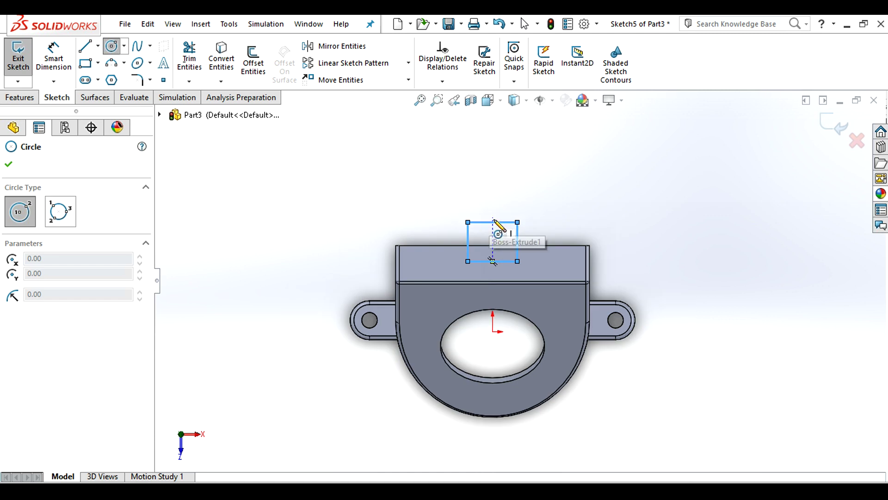
pyautogui.click(492, 222)
pyautogui.click(517, 222)
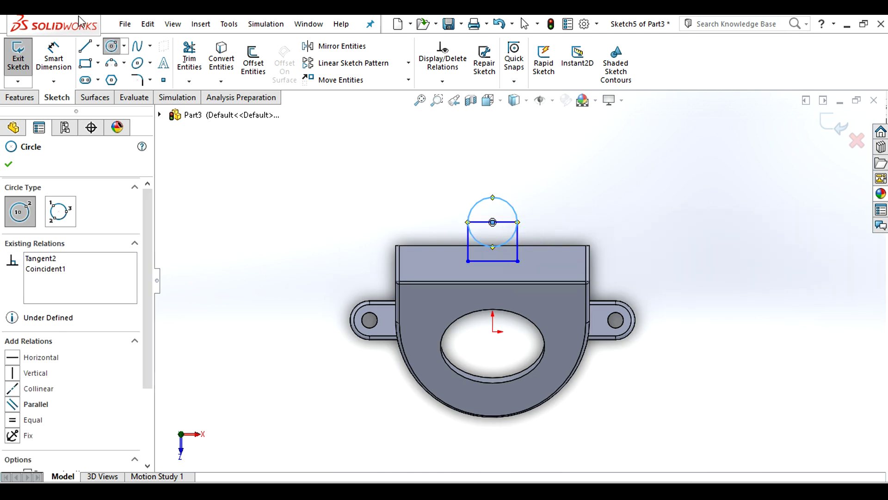
pyautogui.click(189, 58)
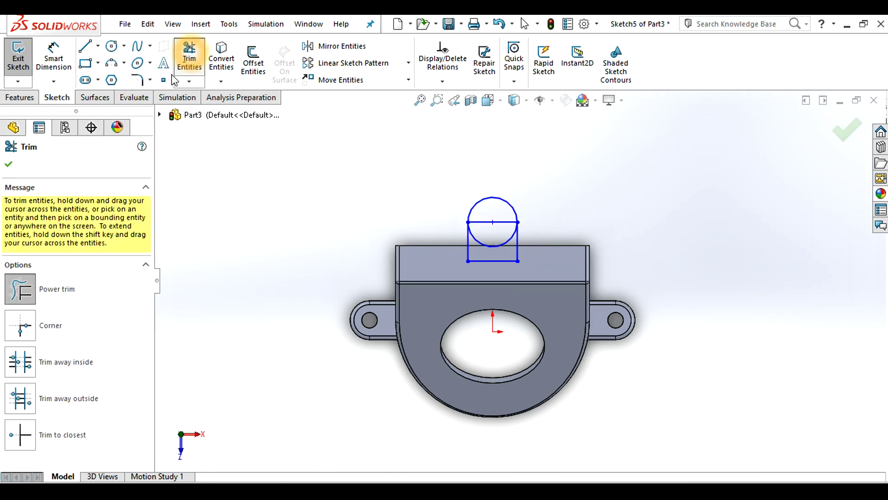
pyautogui.scroll(-3, 478, 272)
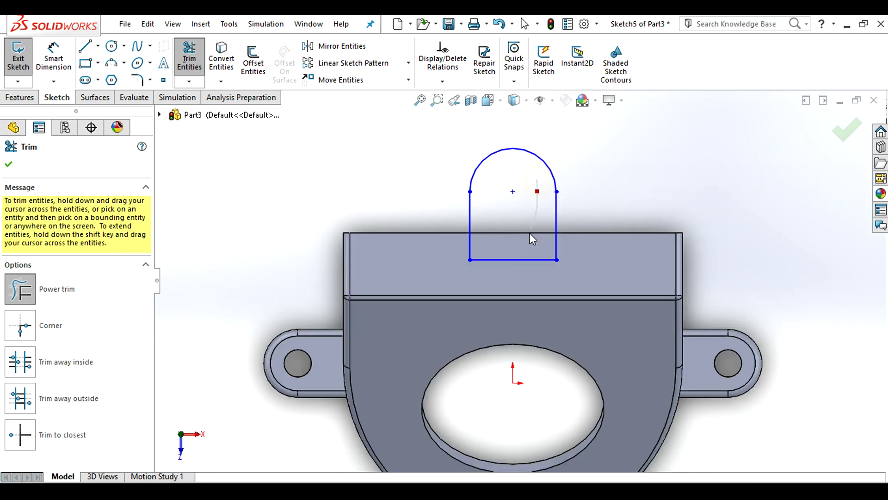
pyautogui.moveTo(530, 234); pyautogui.dragTo(532, 238)
# Draw a hole circle centred on the lug's arc centre.
pyautogui.click(111, 46)
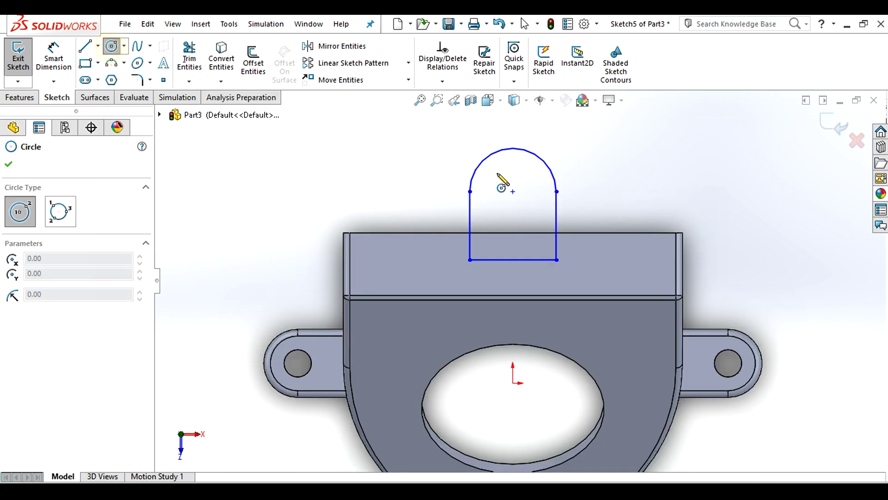
pyautogui.click(514, 192)
pyautogui.click(529, 209)
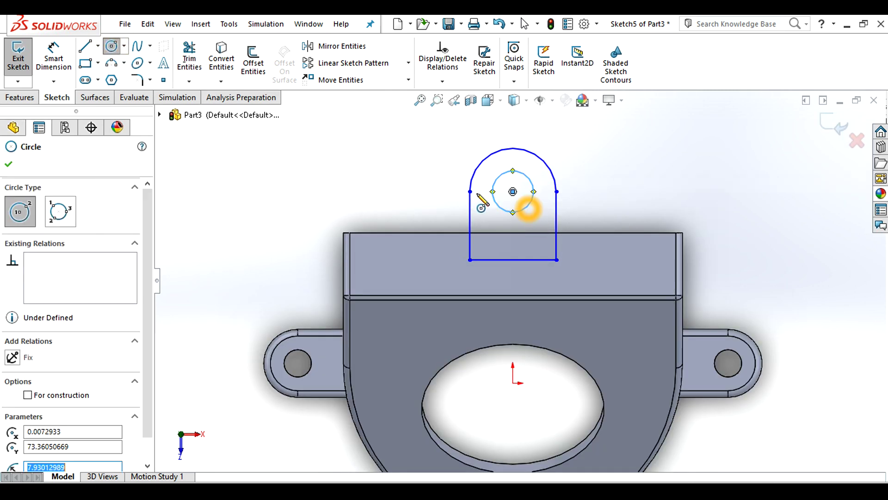
pyautogui.click(110, 50)
pyautogui.press('f')
# Dimension the hole circle to a 10.50 mm diameter.
pyautogui.click(53, 58)
pyautogui.click(504, 208)
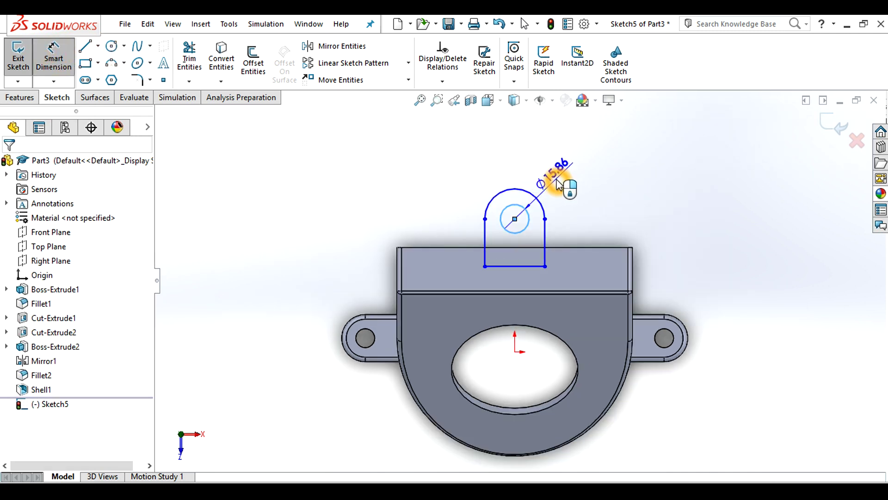
pyautogui.click(558, 184)
pyautogui.write('1.')
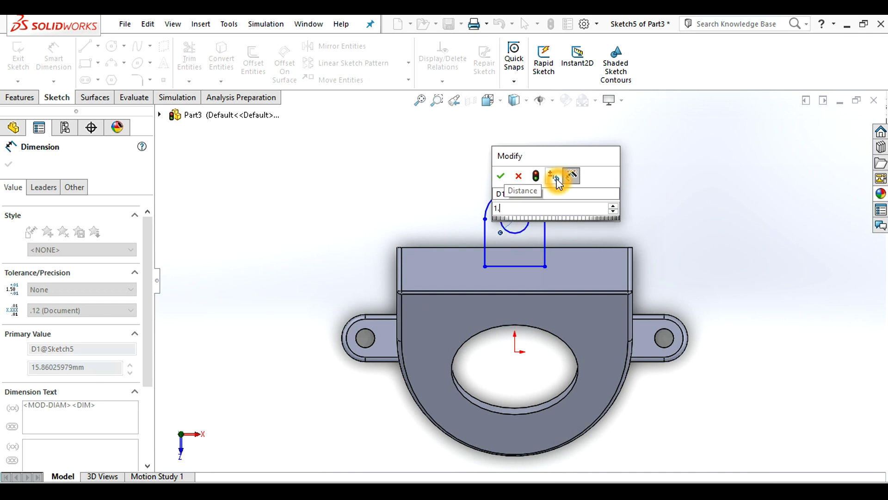
pyautogui.press('BackSpace')
pyautogui.write('0')
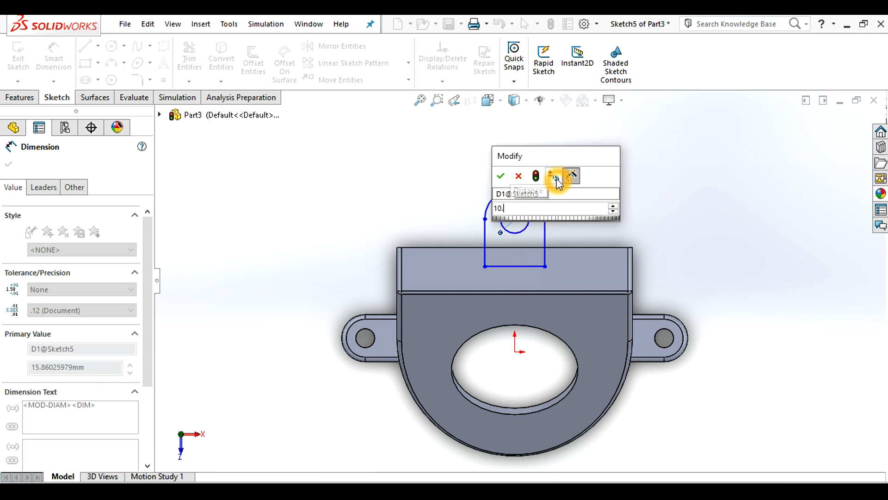
pyautogui.write('.5')
pyautogui.press('Return')
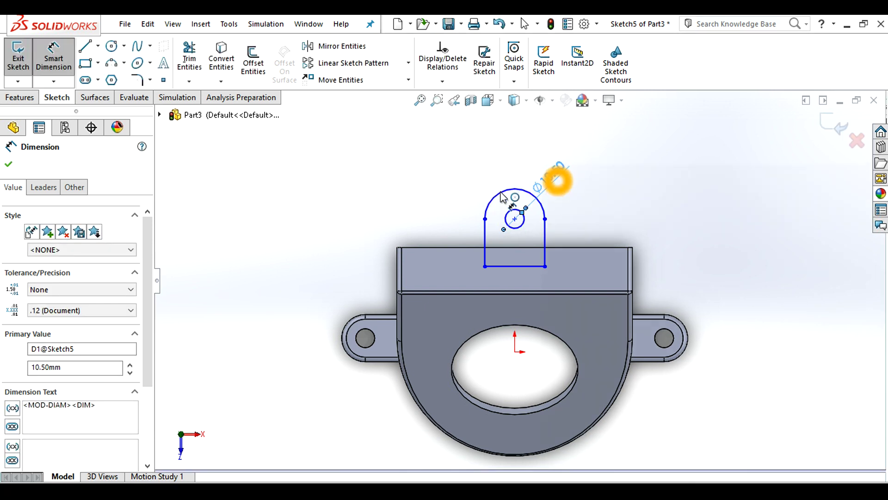
# Dimension the lug's rounded end arc to R13.
pyautogui.click(537, 196)
pyautogui.click(462, 177)
pyautogui.write('13')
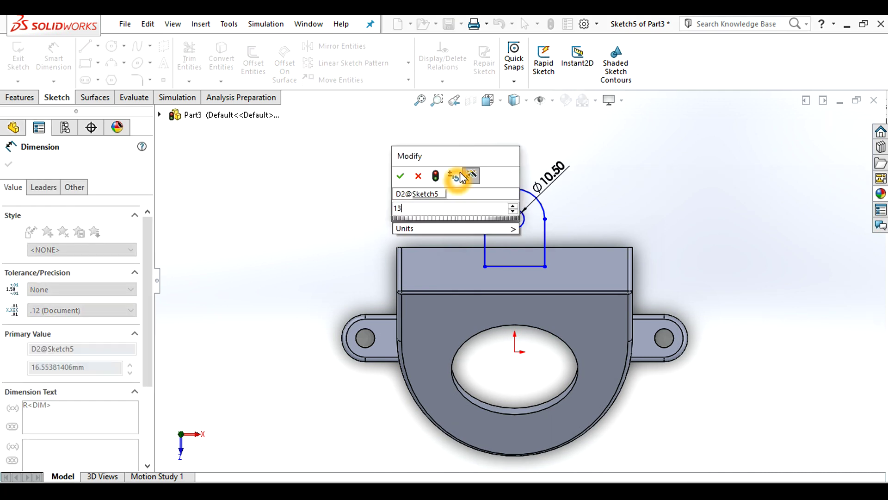
pyautogui.press('Return')
pyautogui.click(54, 55)
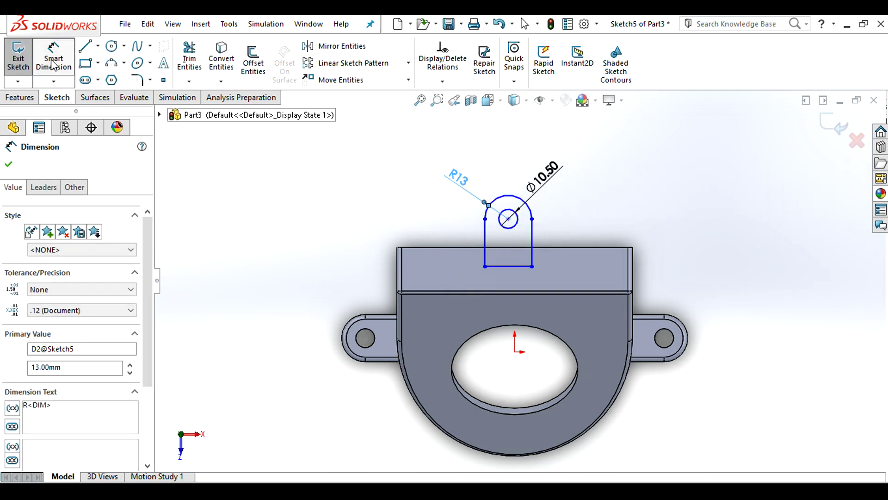
pyautogui.click(605, 218)
pyautogui.click(511, 219)
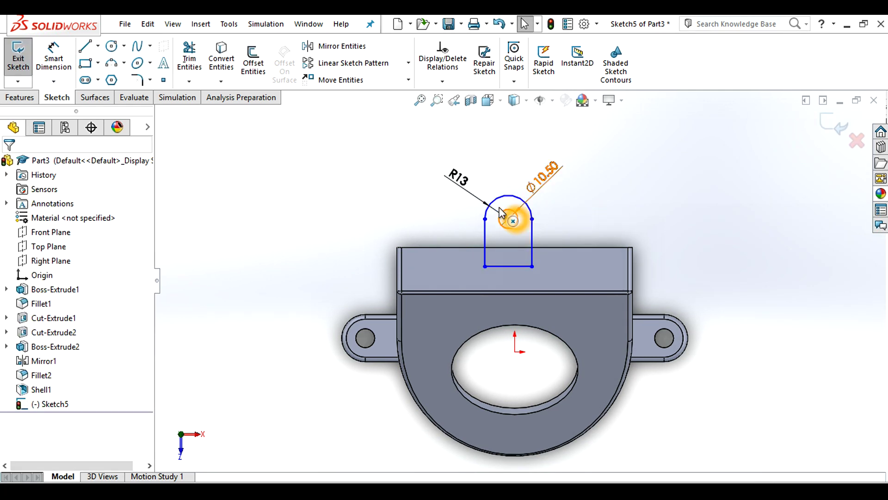
# Add a Vertical relation between the part origin and the lug's arc centre.
pyautogui.click(443, 81)
pyautogui.click(452, 113)
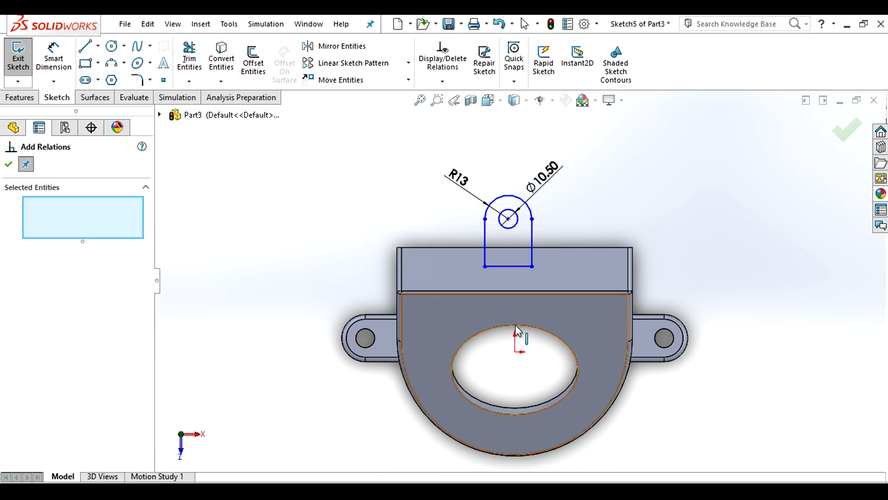
pyautogui.click(515, 352)
pyautogui.click(508, 219)
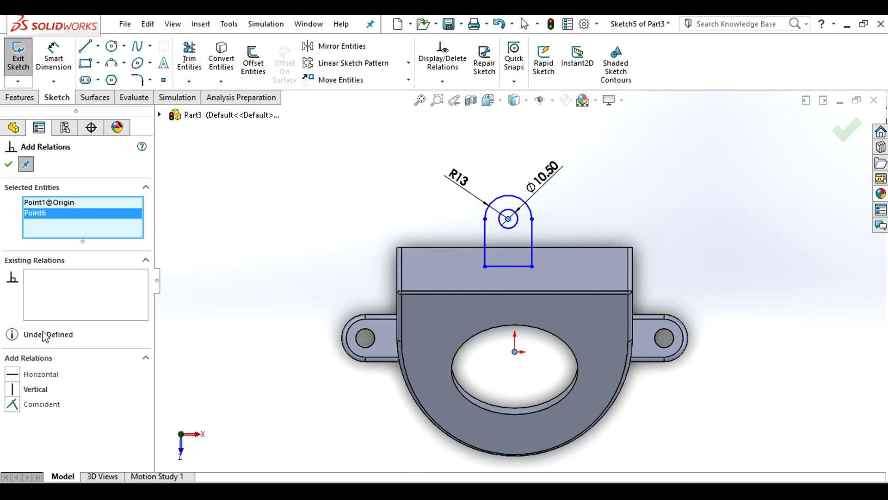
pyautogui.click(17, 394)
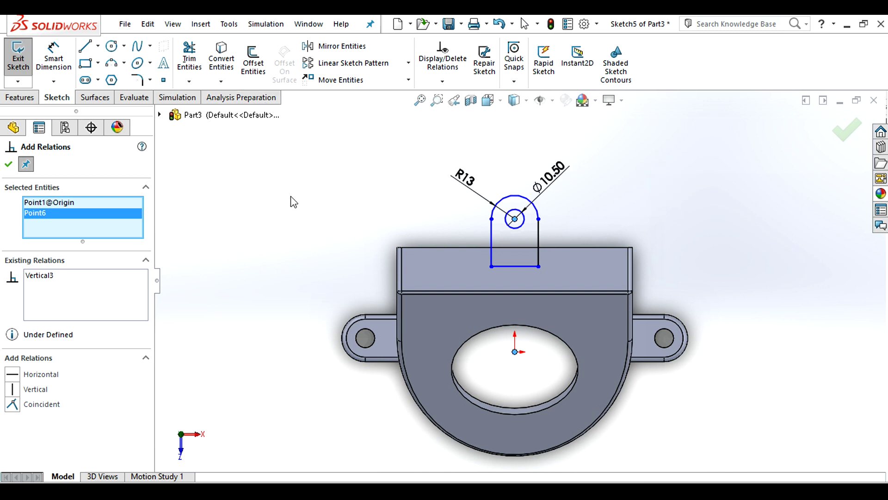
pyautogui.click(491, 221)
pyautogui.click(8, 164)
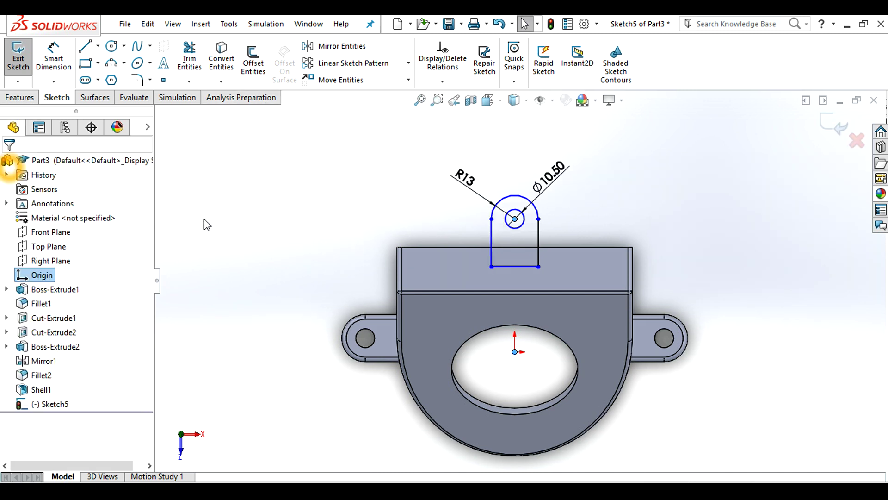
pyautogui.moveTo(491, 218); pyautogui.dragTo(491, 216)
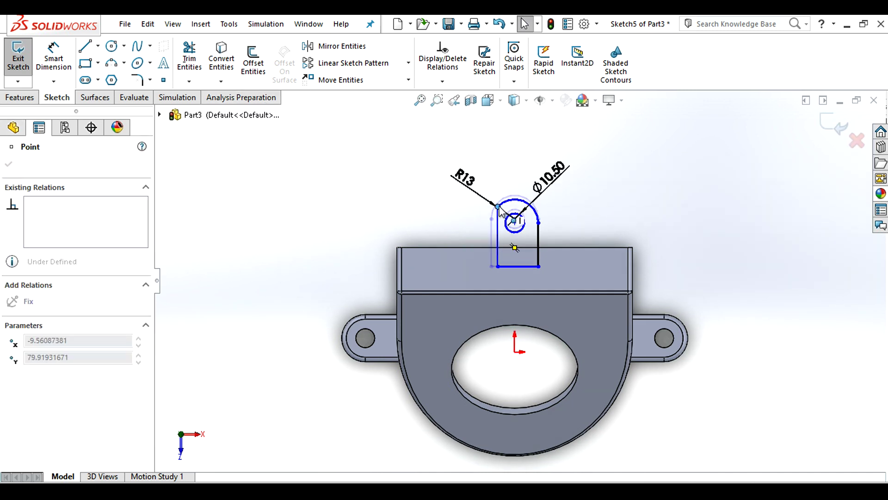
pyautogui.click(361, 198)
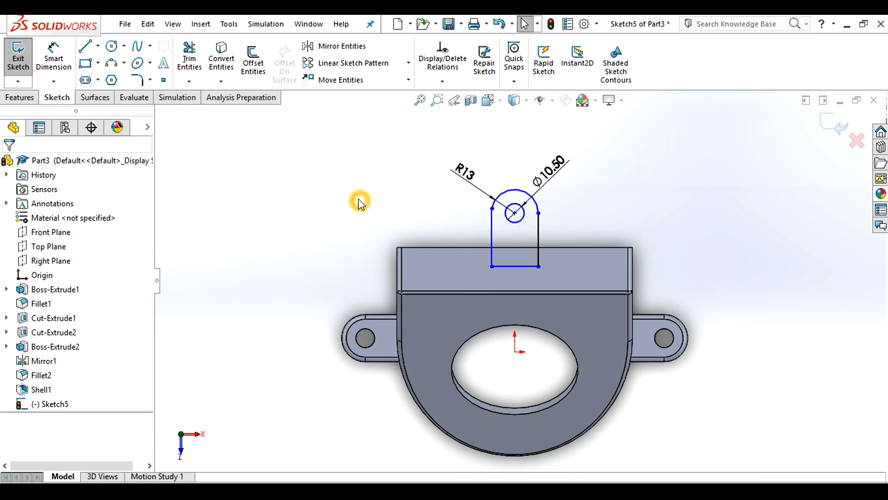
# Make the lug's upper arc tangent to its left side line.
pyautogui.click(449, 83)
pyautogui.click(451, 112)
pyautogui.click(502, 194)
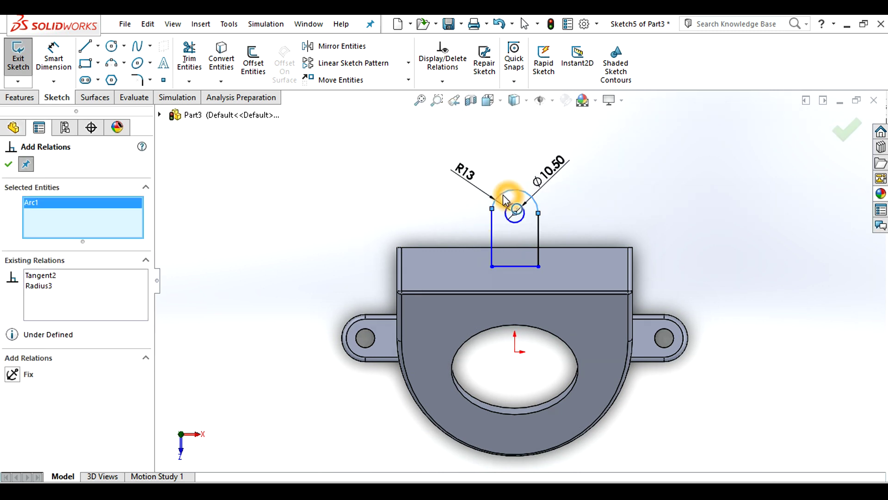
pyautogui.click(492, 238)
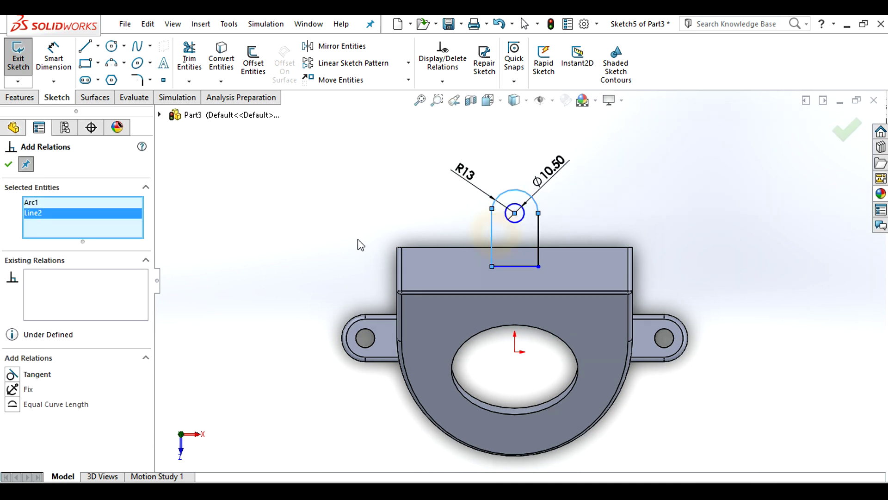
pyautogui.click(12, 376)
pyautogui.click(9, 164)
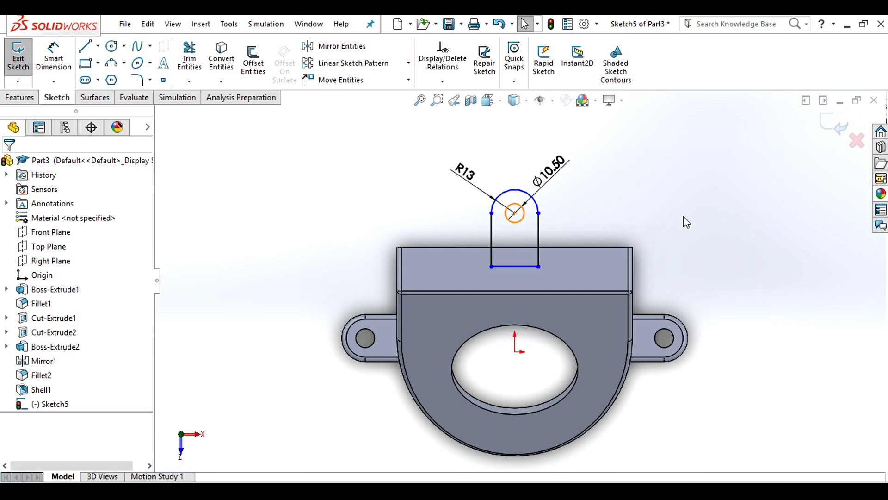
# Check the top lug's 30 and 65 dimensions on the reference drawing in Photos.
pyautogui.click(54, 57)
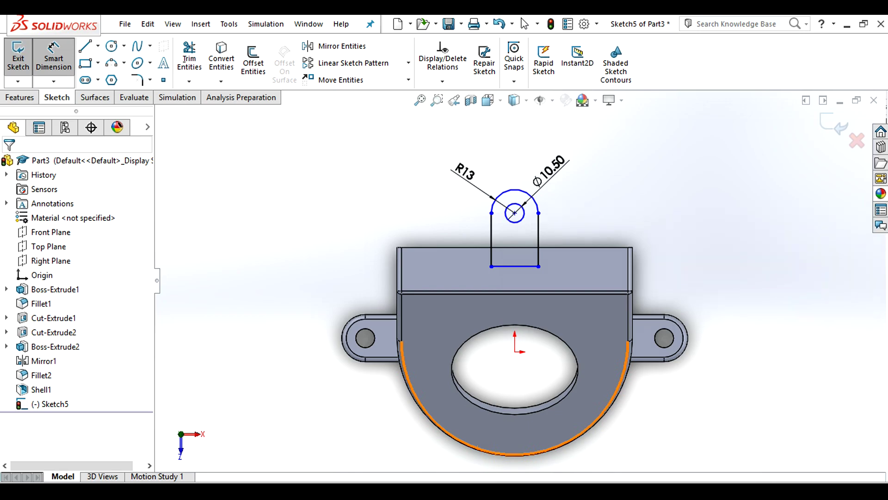
pyautogui.hotkey('alt', 'Tab')
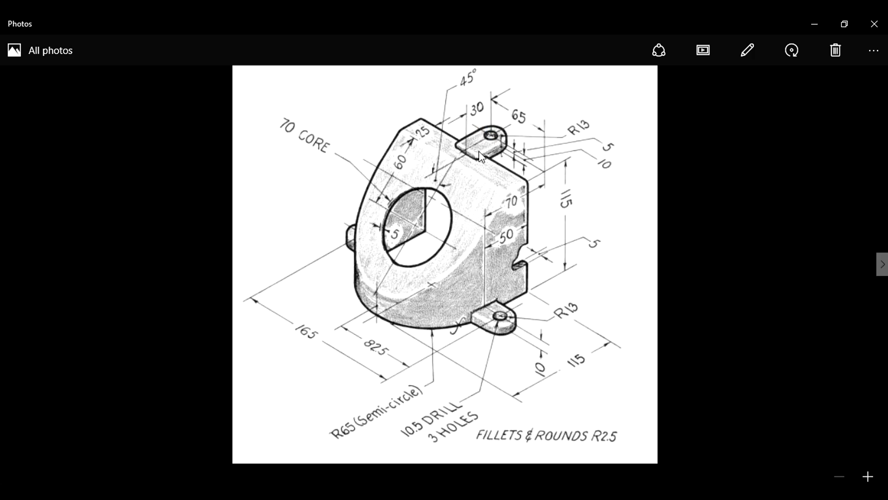
pyautogui.click(478, 116)
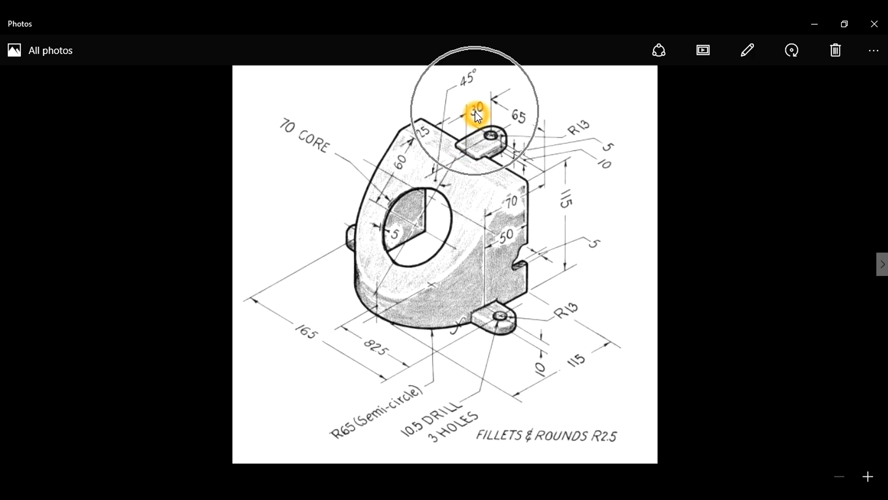
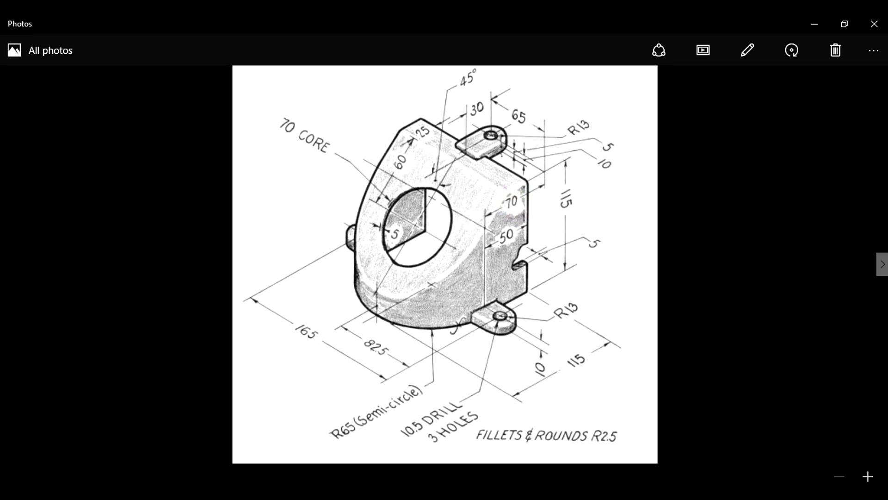
# Switch from the Photos reference drawing back to the SolidWorks lug sketch.
pyautogui.hotkey('alt', 'Tab')
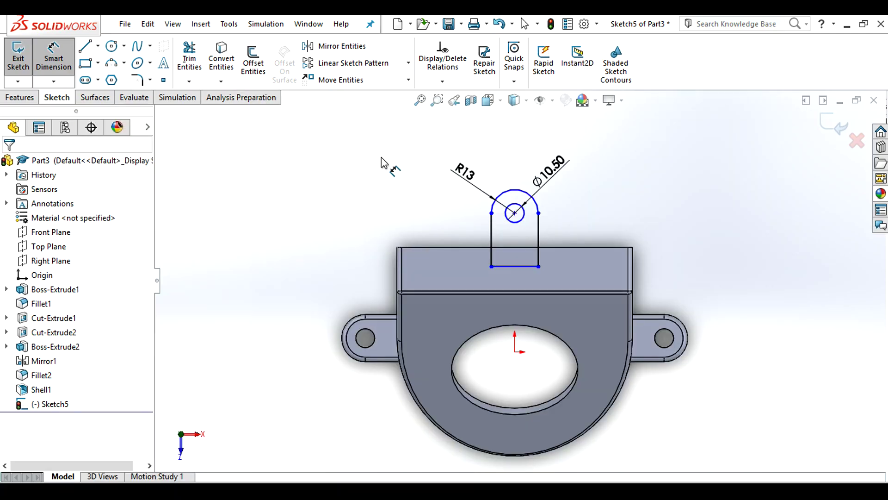
# Dimension the top circle centre 70 mm above the right lug hole centre.
pyautogui.click(515, 214)
pyautogui.click(669, 337)
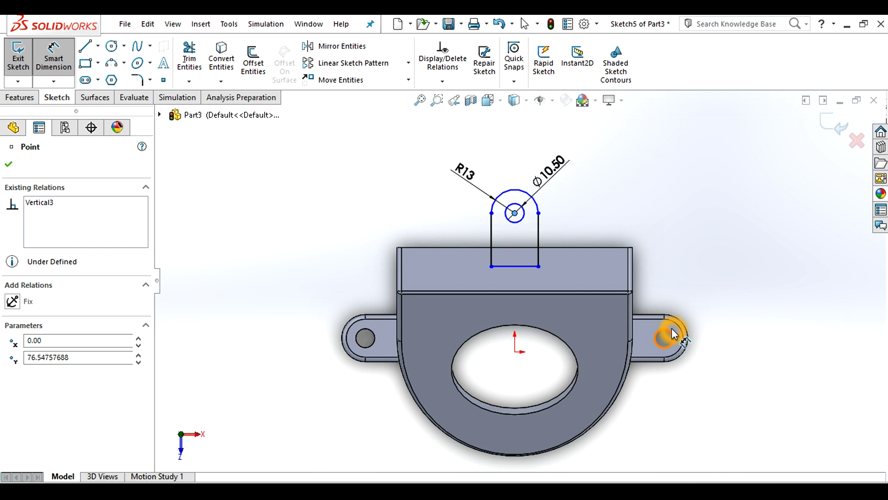
pyautogui.click(678, 335)
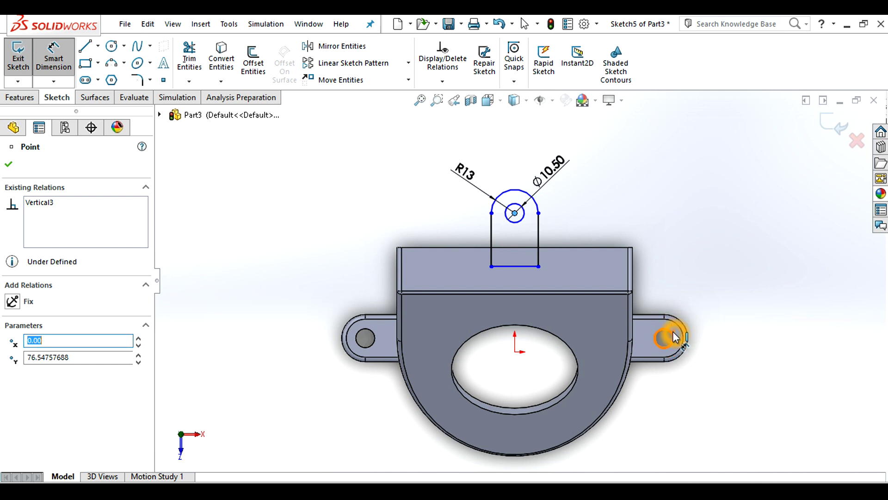
pyautogui.click(714, 268)
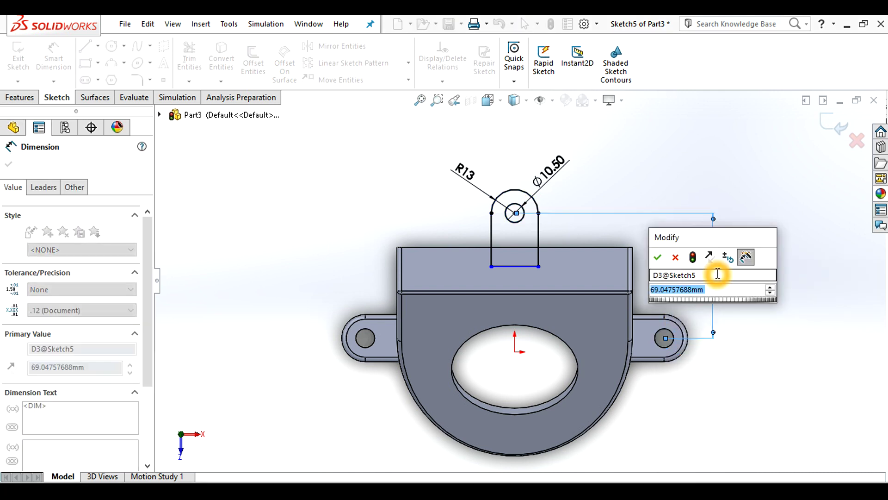
pyautogui.write('70')
pyautogui.press('Return')
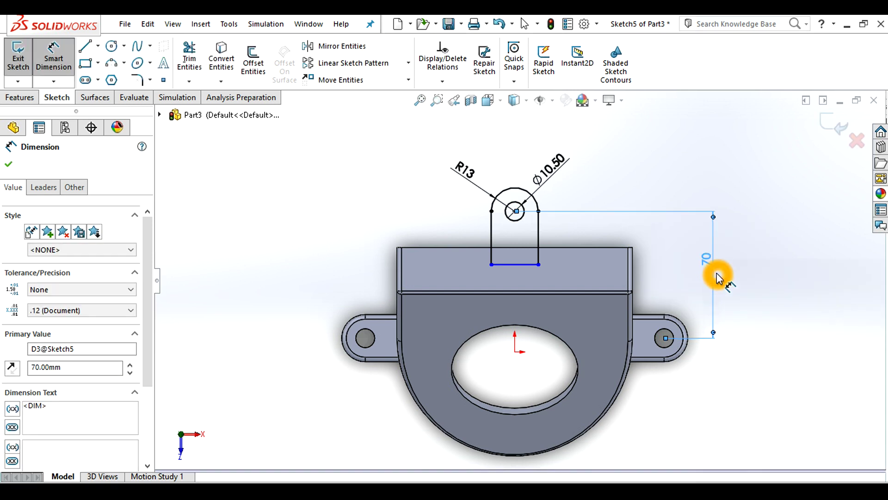
# Dimension the lug 30 mm from circle centre to its bottom line and exit the sketch.
pyautogui.click(516, 212)
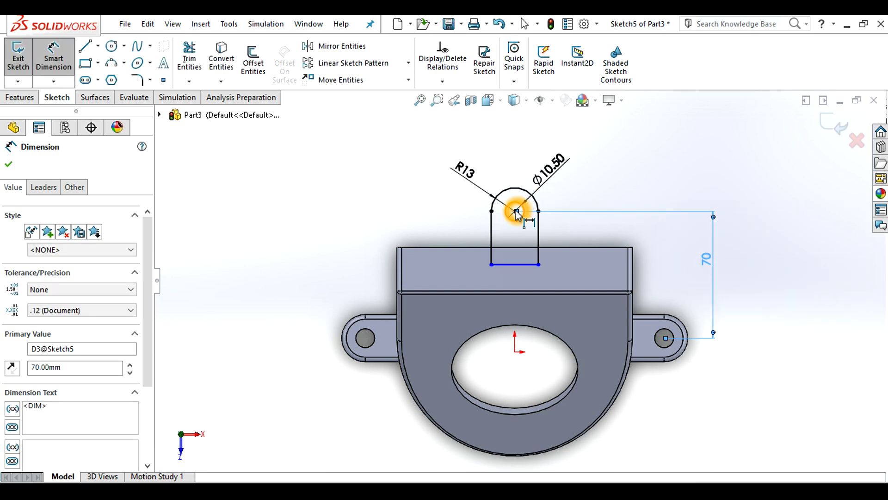
pyautogui.click(513, 268)
pyautogui.click(442, 227)
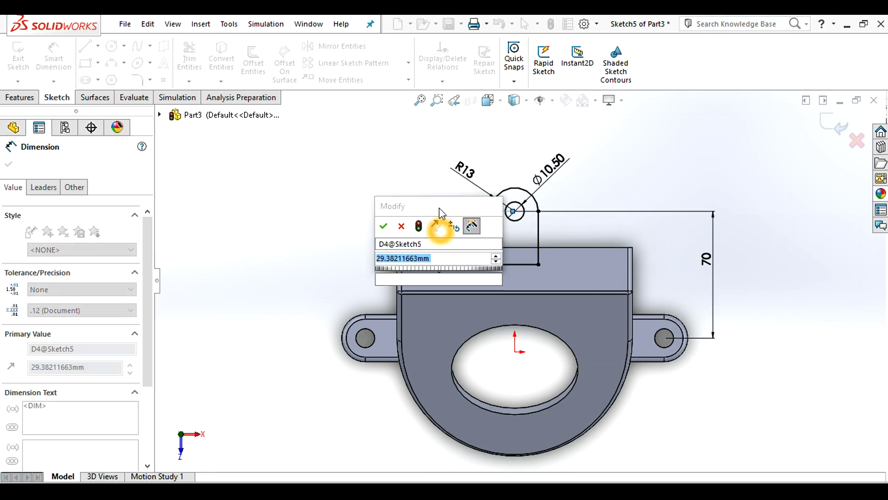
pyautogui.write('30')
pyautogui.press('Return')
pyautogui.click(440, 212)
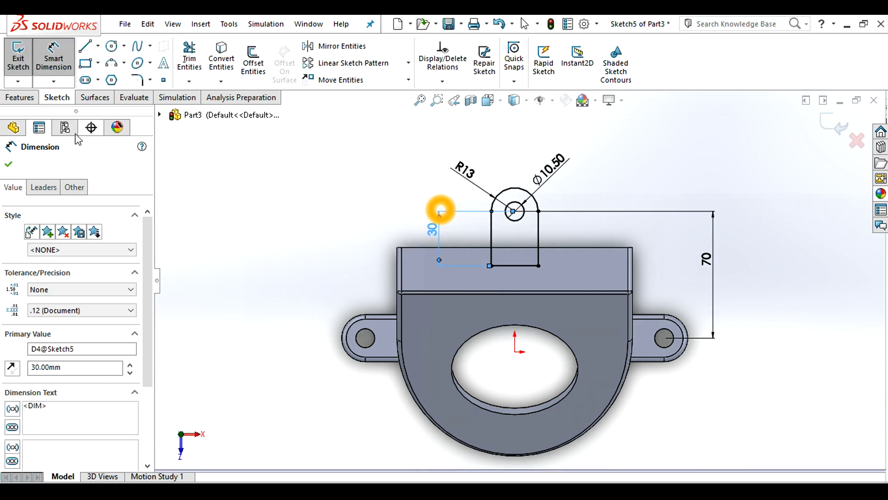
pyautogui.click(836, 124)
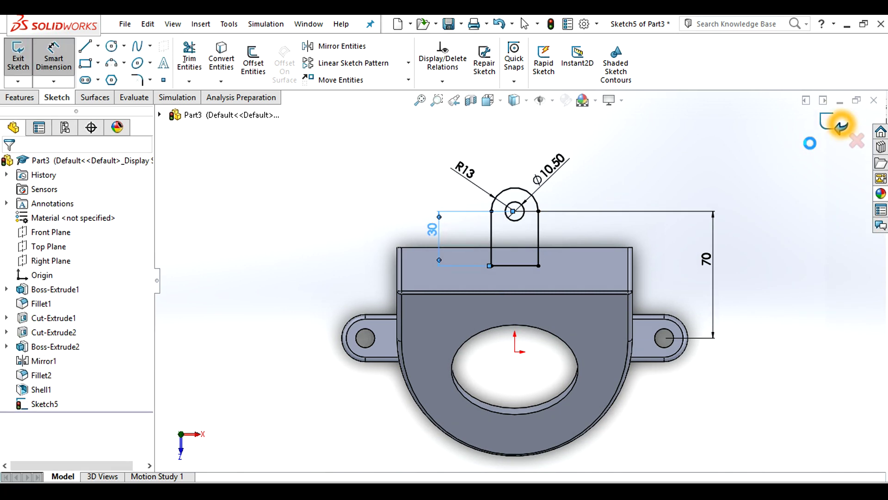
# Extrude the lug sketch 10 mm Mid Plane as Boss-Extrude3.
pyautogui.moveTo(523, 369); pyautogui.dragTo(433, 249, button='middle')
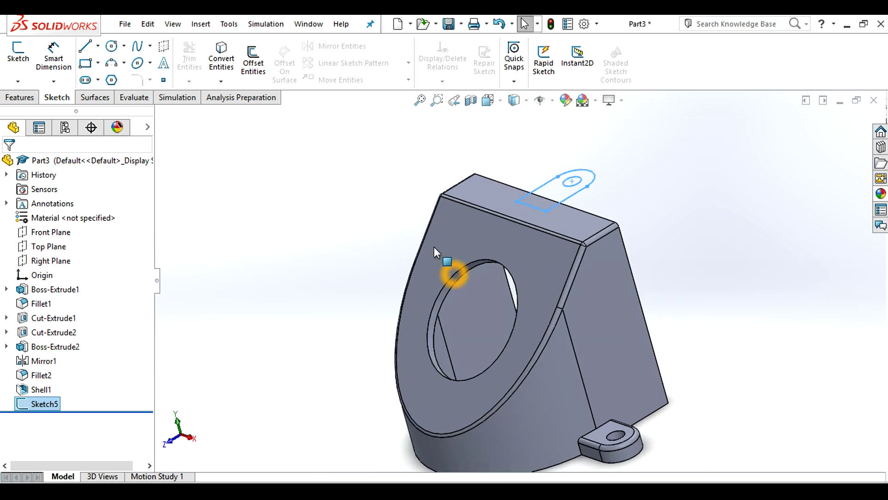
pyautogui.click(7, 99)
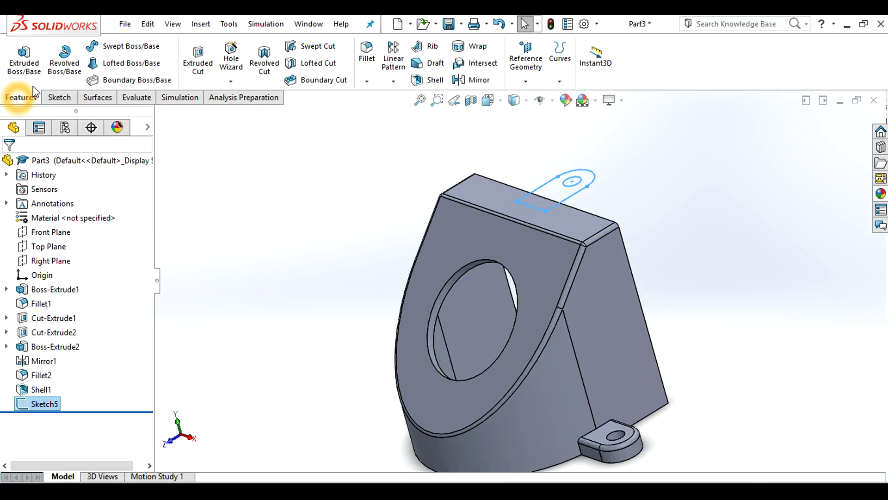
pyautogui.click(17, 60)
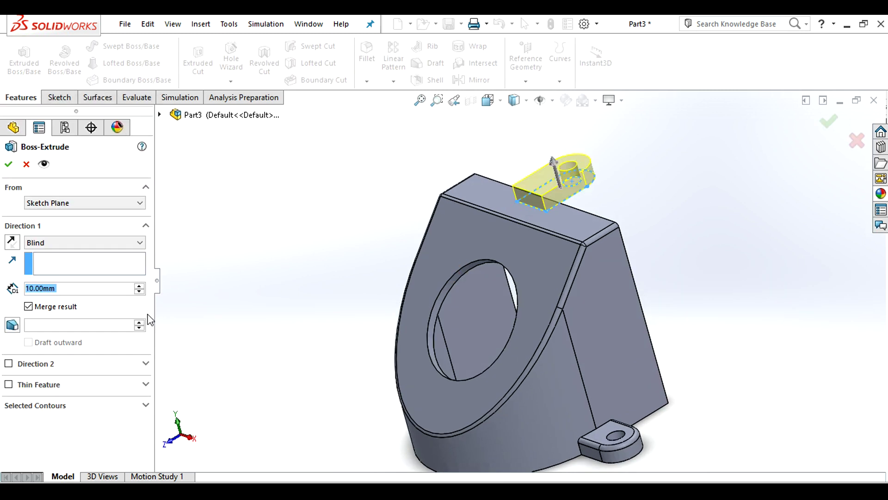
pyautogui.click(74, 243)
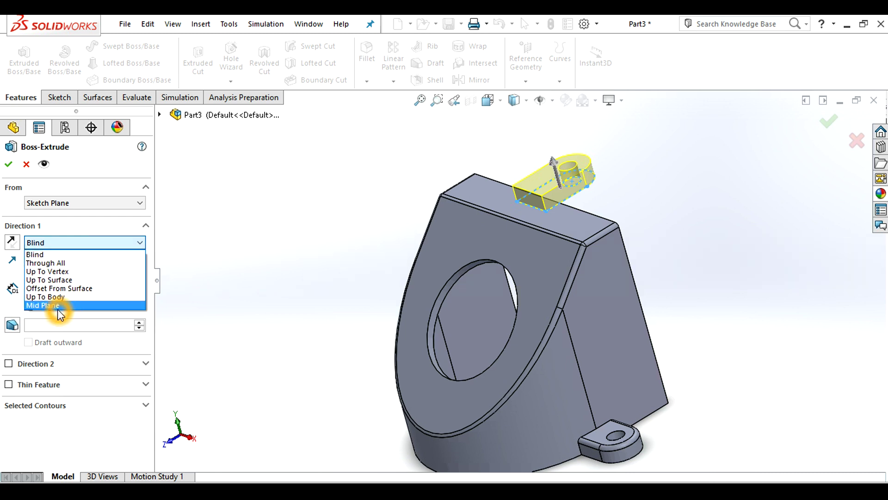
pyautogui.click(58, 306)
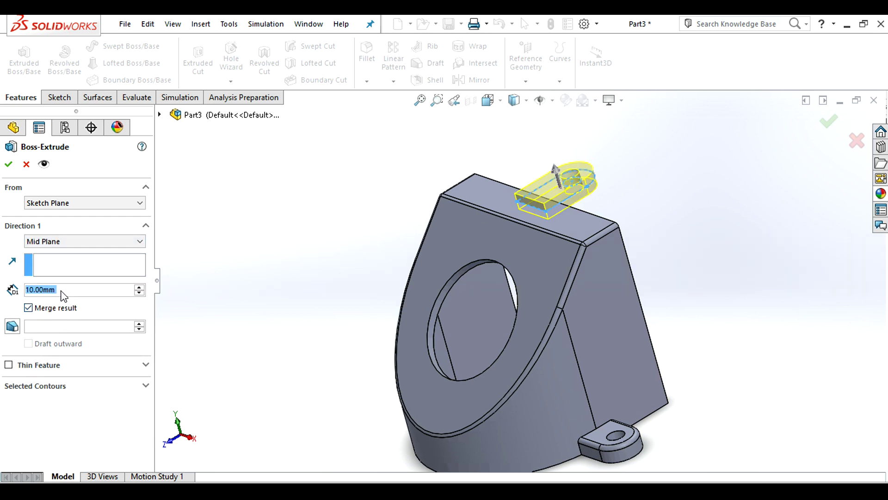
pyautogui.moveTo(545, 173); pyautogui.dragTo(586, 158, button='middle')
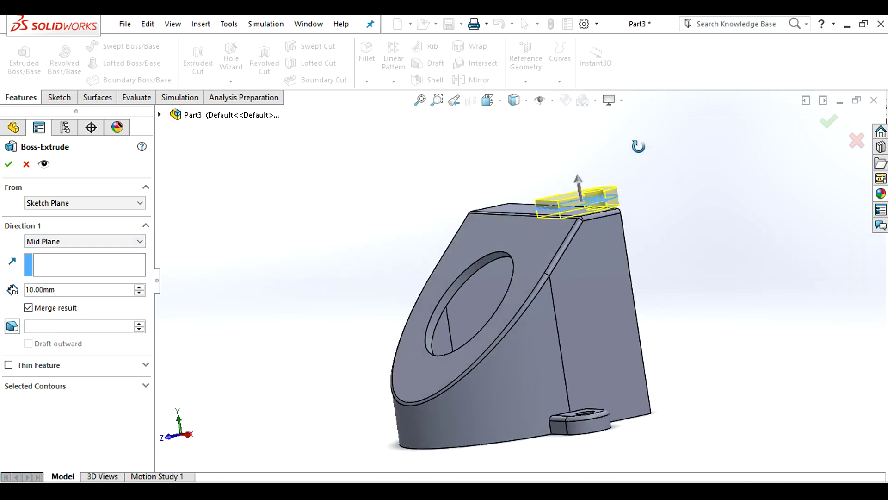
pyautogui.click(828, 121)
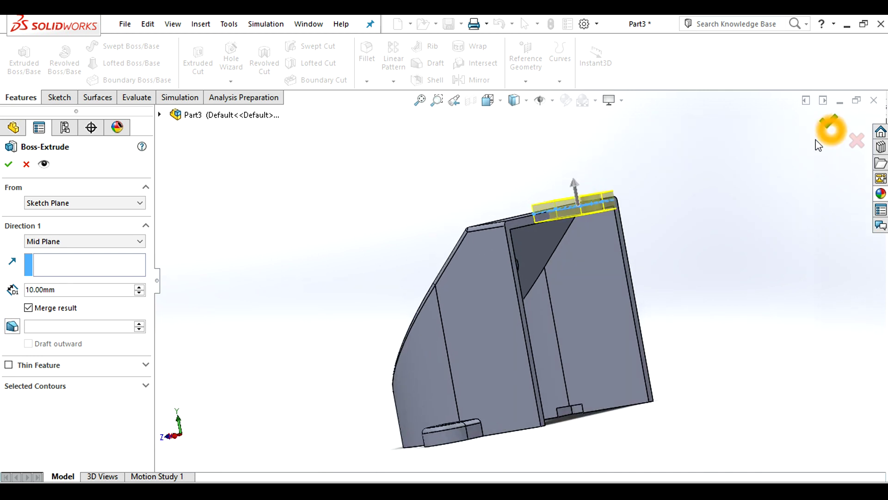
pyautogui.moveTo(674, 214)
pyautogui.mouseDown(button='middle')
pyautogui.moveTo(598, 229)
pyautogui.moveTo(622, 287)
pyautogui.moveTo(588, 241)
pyautogui.mouseUp(button='middle')
pyautogui.scroll(3, 623, 287)
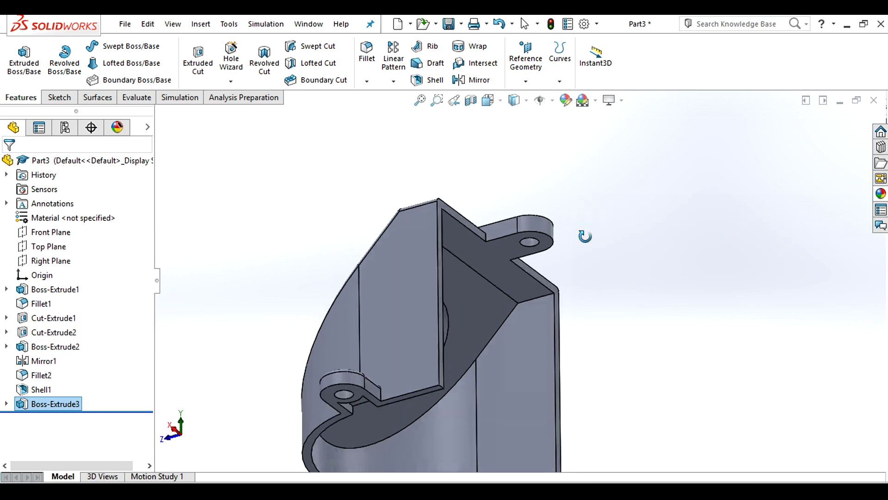
# Orbit the bracket, snap it to the Isometric view with Ctrl+7 and zoom to frame it.
pyautogui.moveTo(511, 238)
pyautogui.mouseDown(button='middle')
pyautogui.moveTo(532, 198)
pyautogui.moveTo(548, 284)
pyautogui.moveTo(573, 301)
pyautogui.moveTo(606, 353)
pyautogui.moveTo(609, 293)
pyautogui.moveTo(609, 333)
pyautogui.moveTo(571, 294)
pyautogui.moveTo(615, 269)
pyautogui.moveTo(590, 306)
pyautogui.mouseUp(button='middle')
pyautogui.hotkey('ctrl', '7')
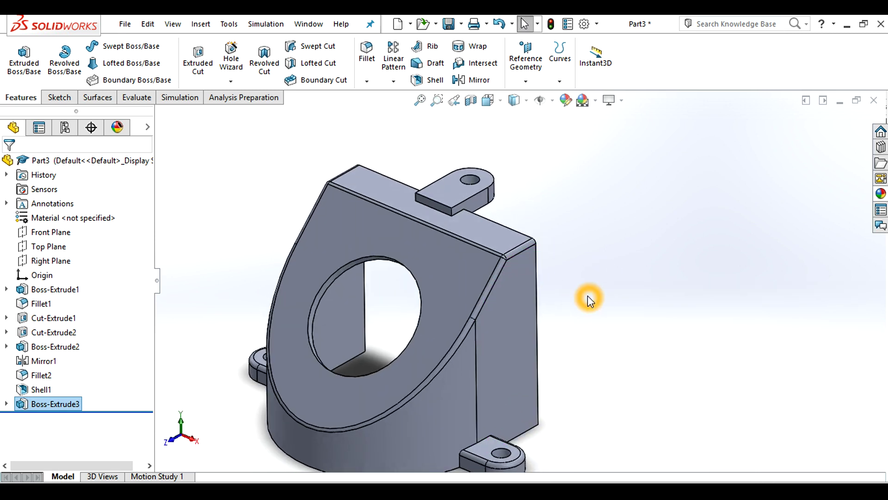
pyautogui.scroll(-3, 467, 224)
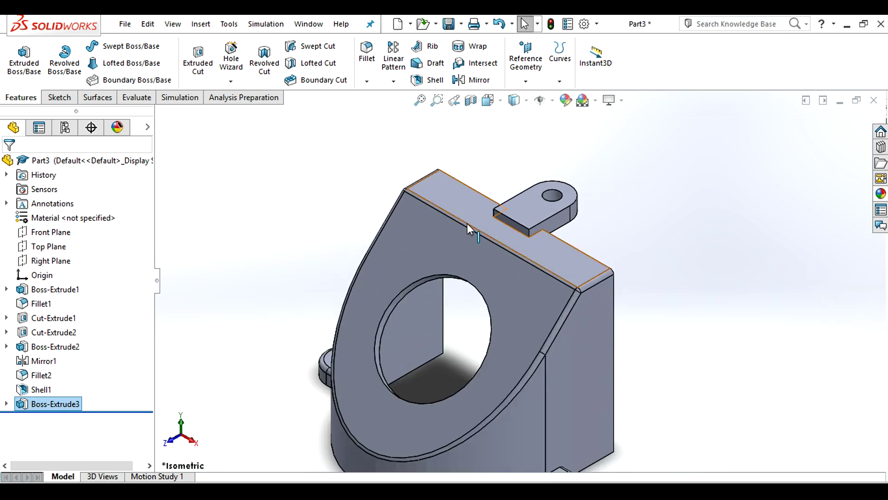
pyautogui.scroll(5, 362, 351)
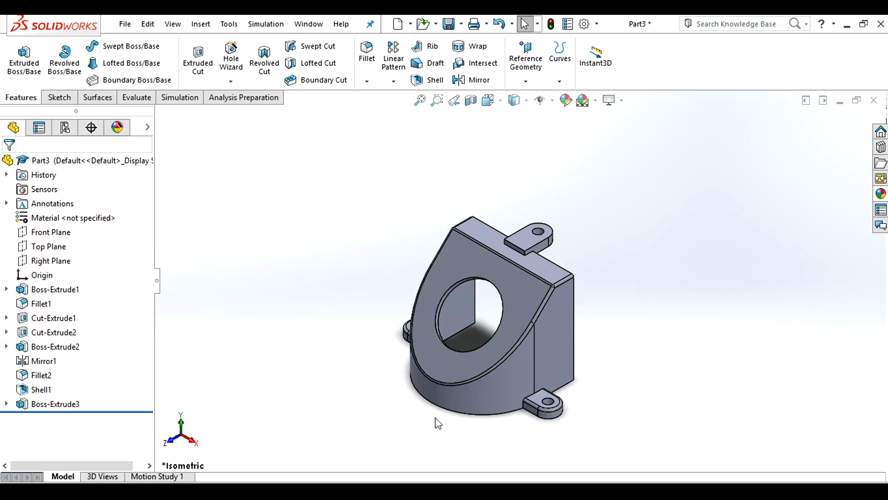
# Open the existing fillet for editing from the model and close it unchanged.
pyautogui.click(534, 406)
pyautogui.click(591, 348)
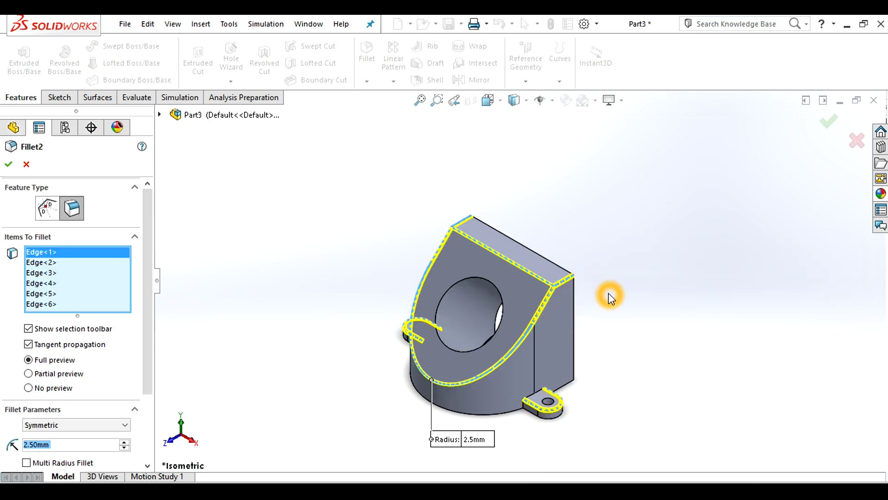
pyautogui.click(829, 125)
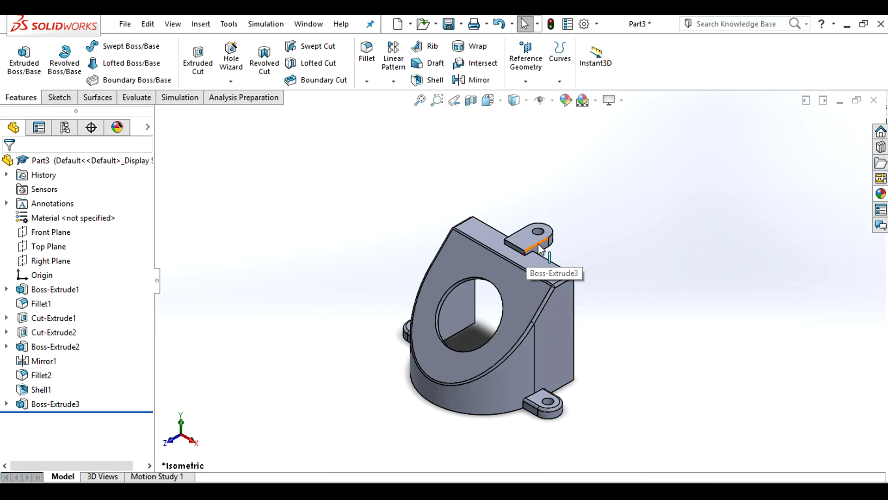
# Drag Fillet2 below Boss-Extrude3 in the feature tree and select it for editing.
pyautogui.scroll(2, 549, 276)
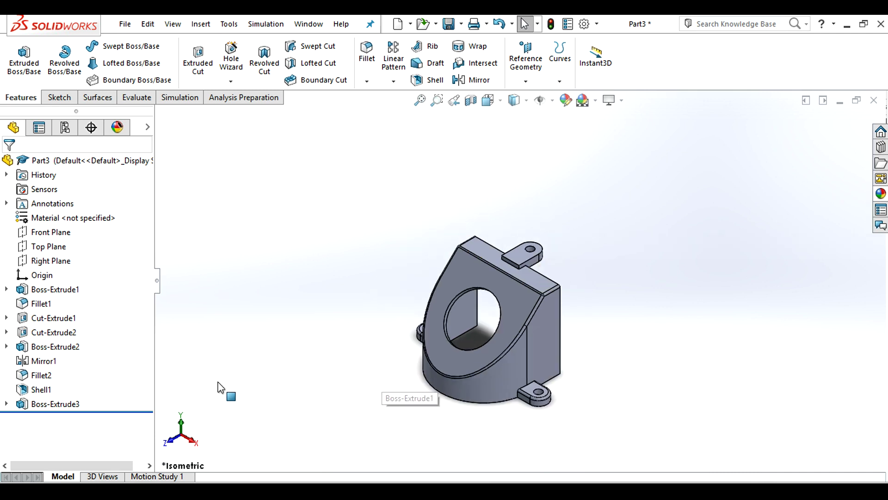
pyautogui.click(43, 391)
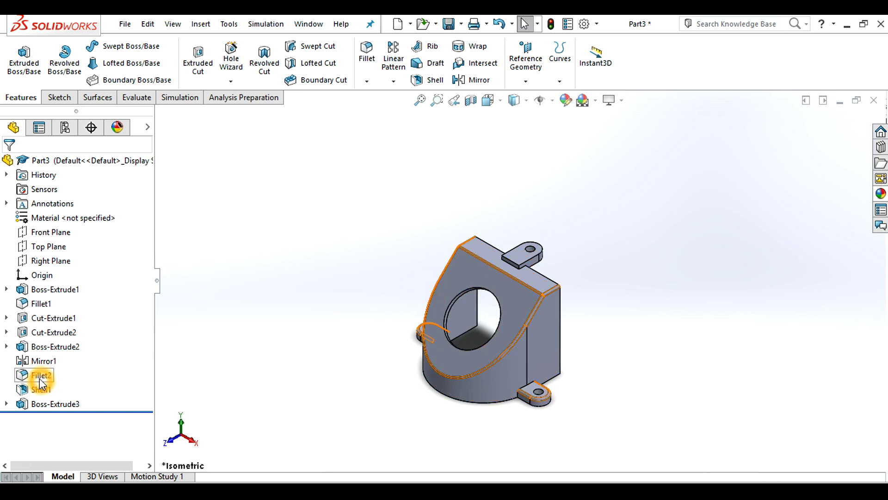
pyautogui.moveTo(41, 380); pyautogui.dragTo(44, 410)
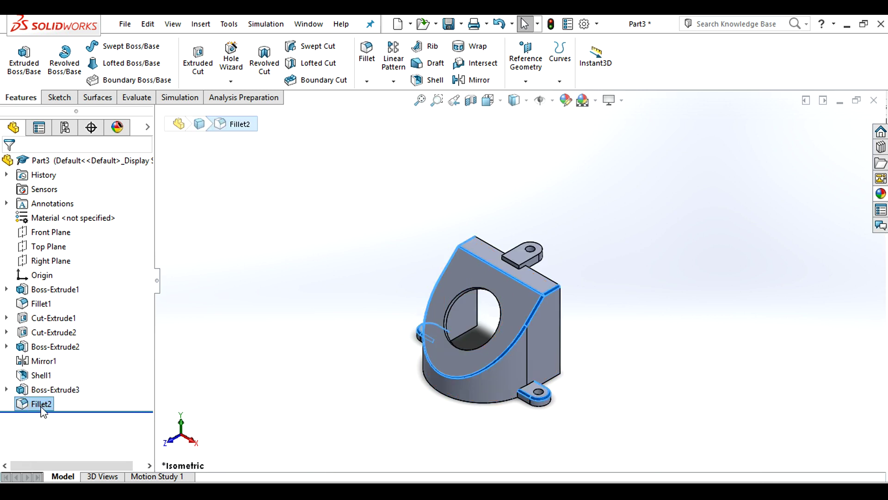
pyautogui.click(38, 404)
pyautogui.click(226, 298)
pyautogui.click(40, 403)
# Add the top lug's tab corner edges to Fillet2, growing it from six to ten edges.
pyautogui.click(47, 363)
pyautogui.scroll(-3, 537, 250)
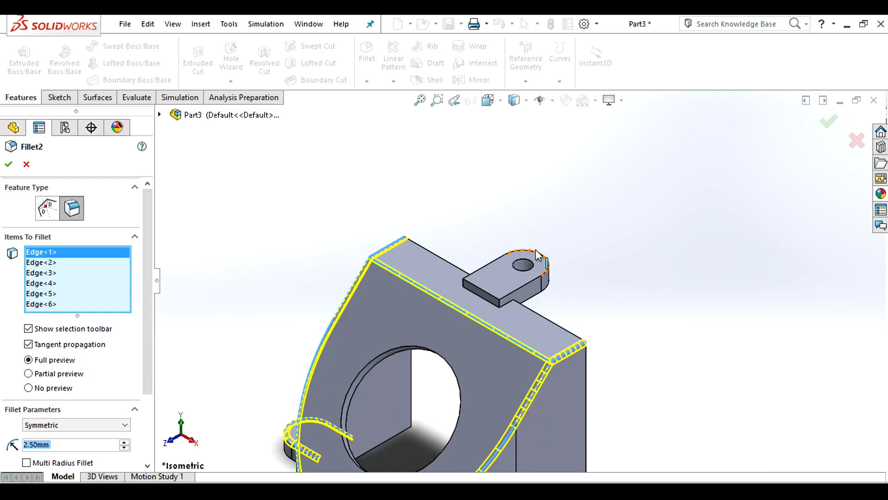
pyautogui.click(509, 293)
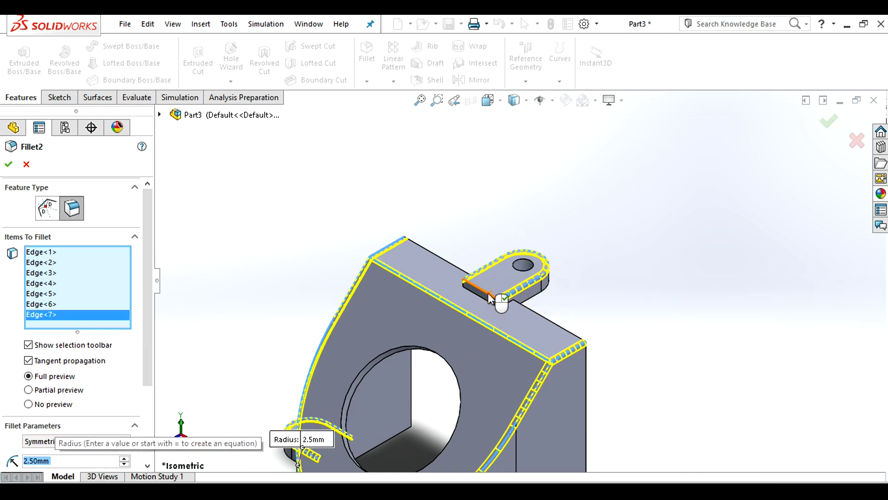
pyautogui.click(488, 295)
pyautogui.scroll(-3, 501, 309)
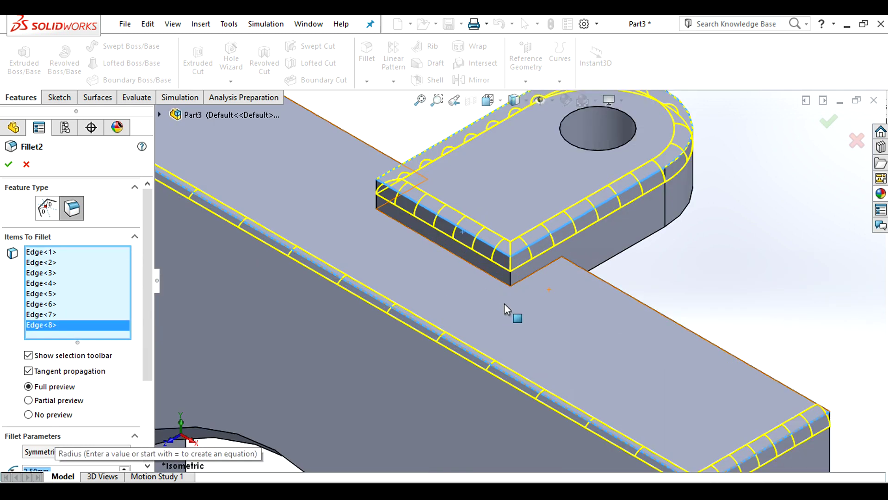
pyautogui.scroll(-2, 509, 291)
pyautogui.click(514, 274)
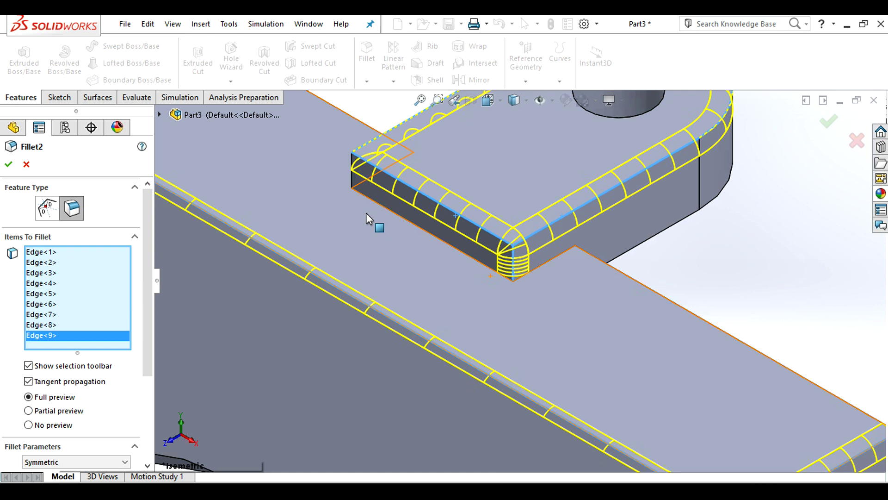
pyautogui.click(353, 181)
pyautogui.scroll(3, 465, 258)
pyautogui.scroll(3, 587, 249)
pyautogui.scroll(2, 639, 247)
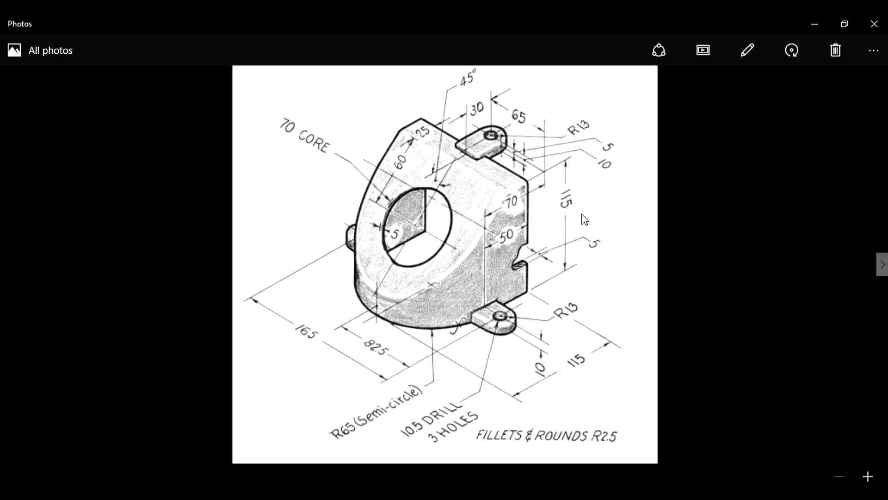
pyautogui.click(469, 153)
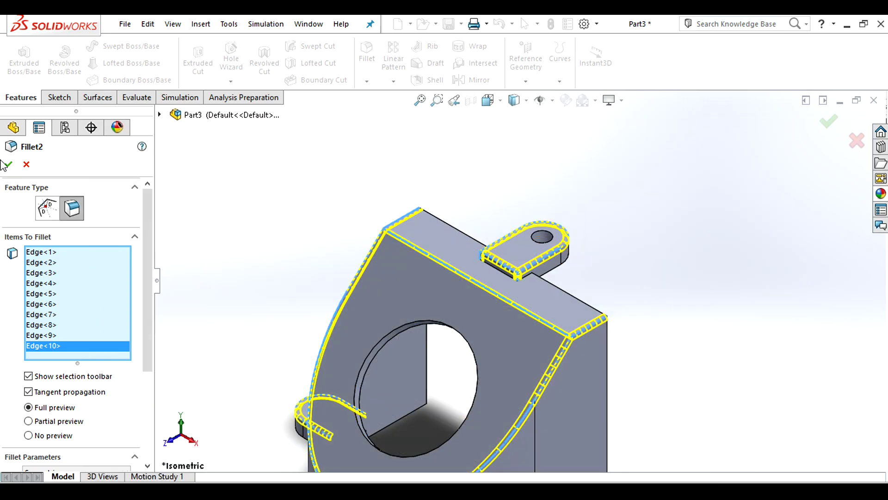
# Accept the edited Fillet2 and zoom around the rounded top lug.
pyautogui.click(8, 165)
pyautogui.scroll(3, 601, 338)
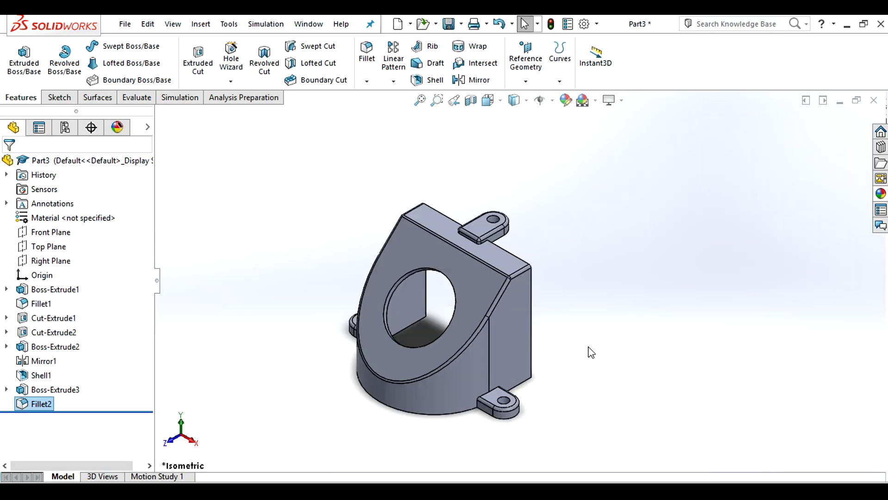
pyautogui.scroll(-2, 555, 324)
pyautogui.click(549, 310)
pyautogui.scroll(1, 549, 268)
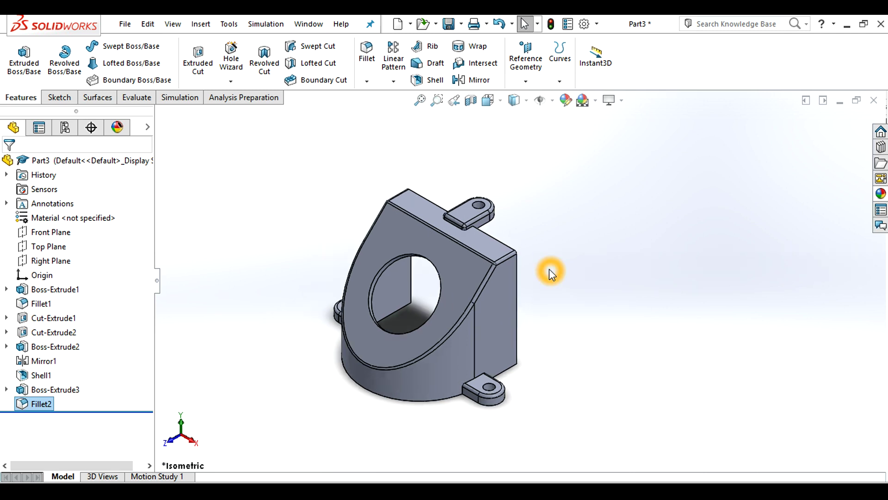
pyautogui.scroll(-1, 446, 250)
pyautogui.scroll(1, 563, 272)
pyautogui.scroll(-1, 365, 389)
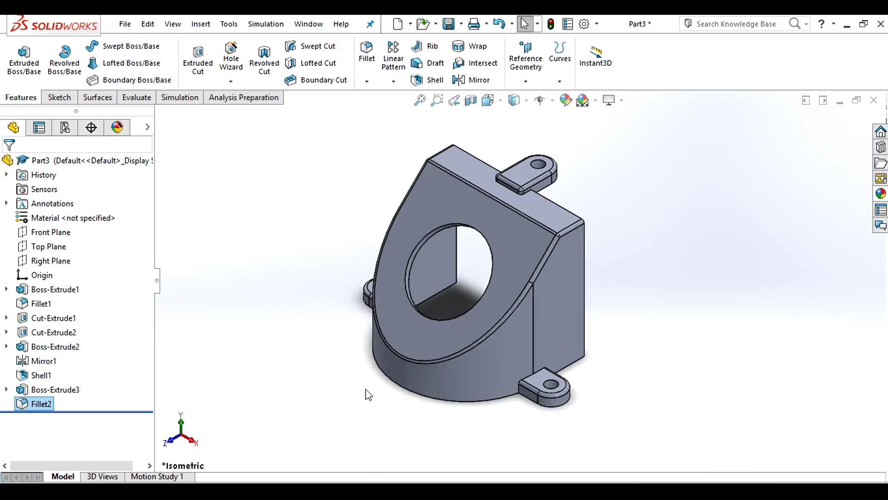
pyautogui.click(673, 229)
pyautogui.scroll(1, 660, 204)
pyautogui.scroll(-1, 687, 250)
pyautogui.scroll(1, 688, 252)
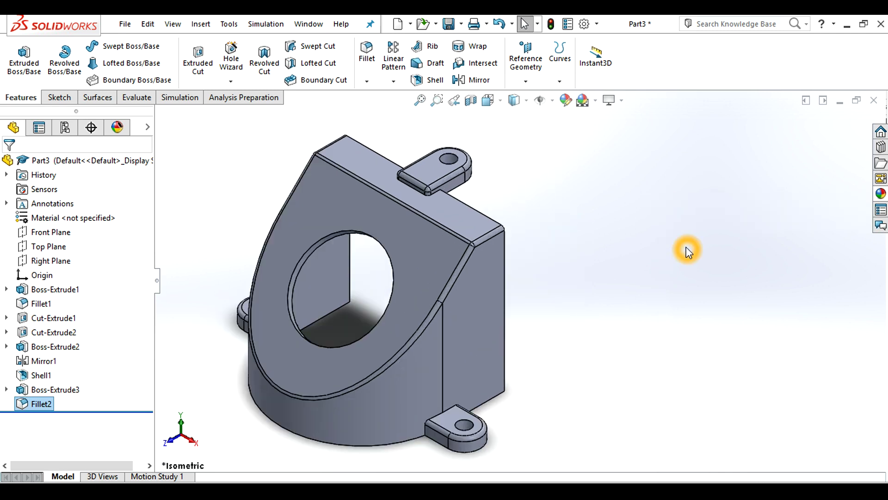
pyautogui.scroll(-1, 688, 249)
pyautogui.scroll(-1, 553, 252)
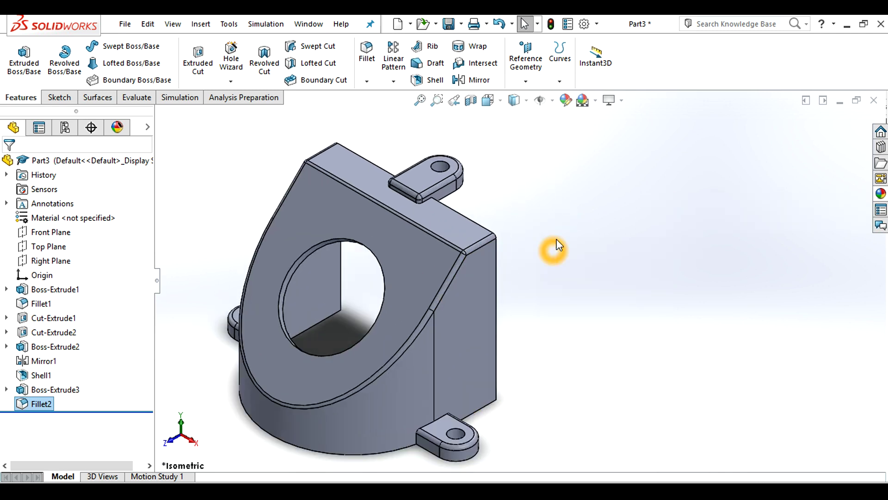
pyautogui.scroll(1, 595, 226)
pyautogui.scroll(-2, 597, 233)
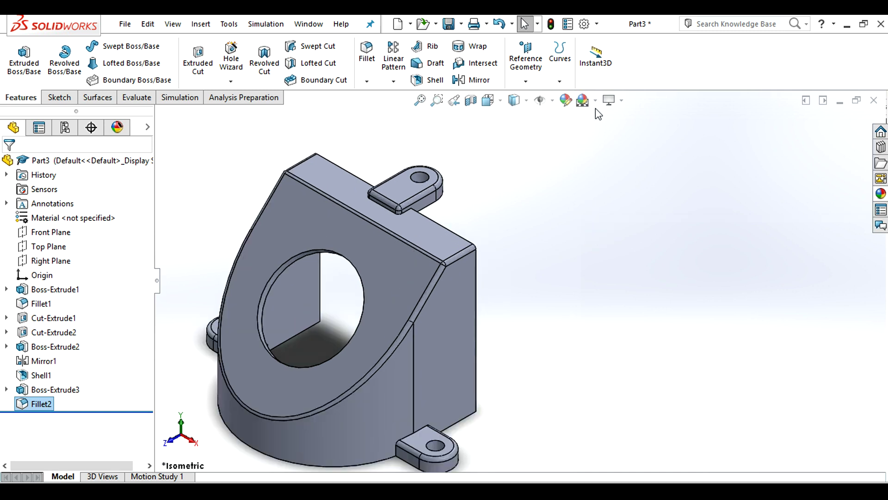
# Try Cartoon rendering and Perspective from View Settings, ending with Cartoon off.
pyautogui.click(621, 101)
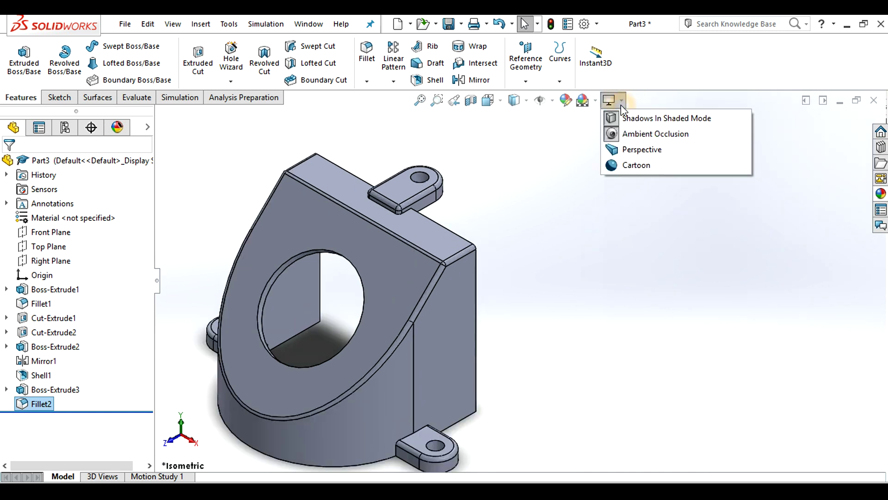
pyautogui.click(638, 167)
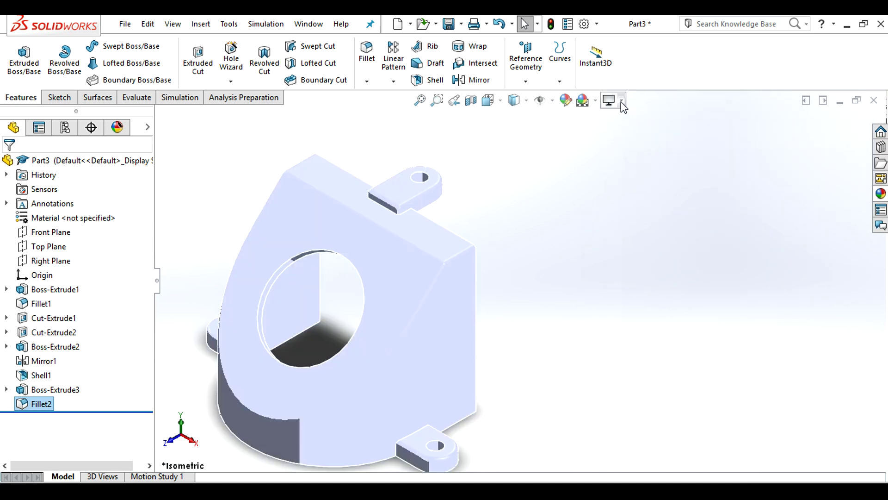
pyautogui.click(622, 101)
pyautogui.click(637, 165)
pyautogui.click(621, 101)
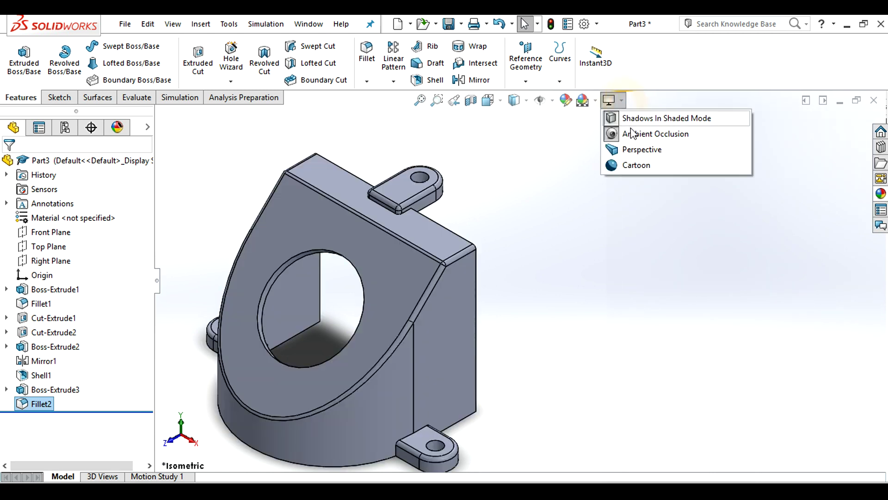
pyautogui.click(636, 166)
pyautogui.click(621, 101)
pyautogui.click(631, 150)
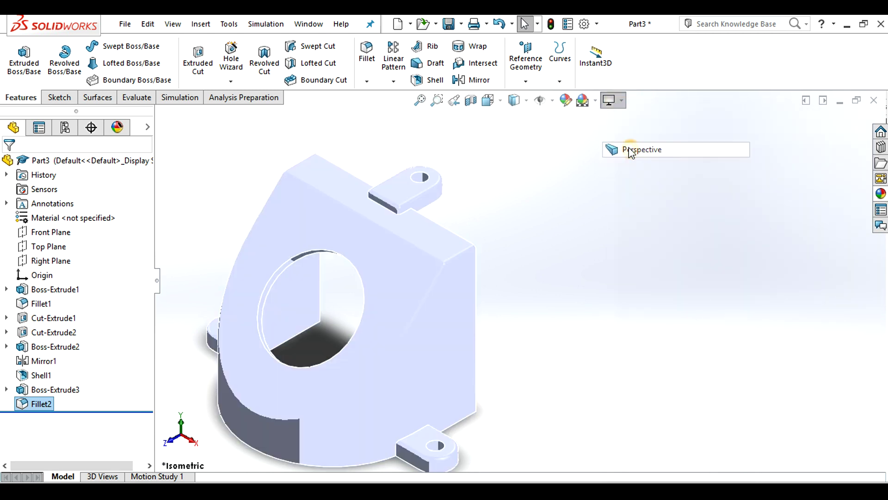
pyautogui.click(621, 101)
pyautogui.click(636, 167)
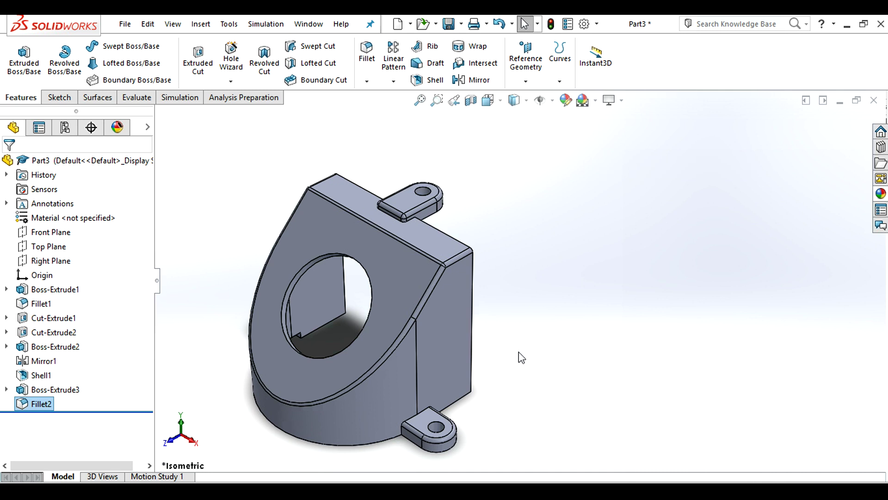
# Orbit and zoom the bracket, toggling Perspective projection again.
pyautogui.moveTo(522, 357)
pyautogui.mouseDown(button='middle')
pyautogui.moveTo(530, 290)
pyautogui.moveTo(527, 365)
pyautogui.mouseUp(button='middle')
pyautogui.scroll(2, 528, 365)
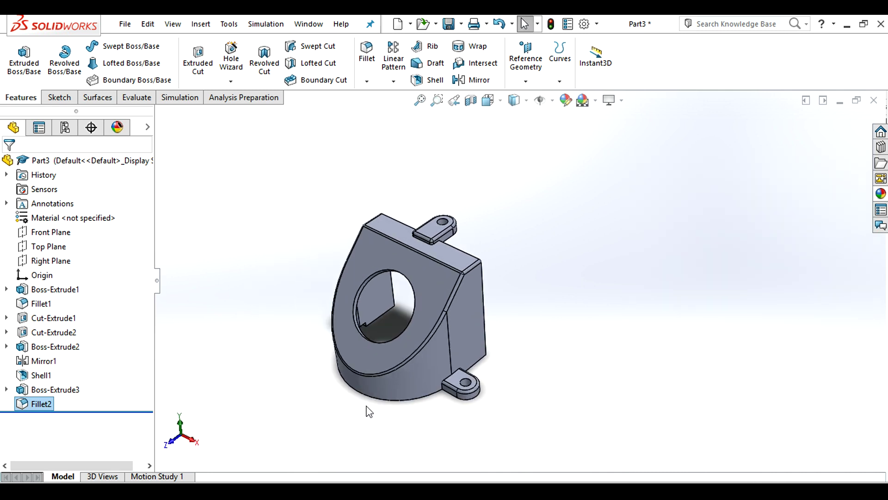
pyautogui.scroll(2, 580, 290)
pyautogui.moveTo(580, 290)
pyautogui.mouseDown(button='middle')
pyautogui.moveTo(619, 244)
pyautogui.moveTo(605, 220)
pyautogui.moveTo(593, 237)
pyautogui.moveTo(573, 231)
pyautogui.mouseUp(button='middle')
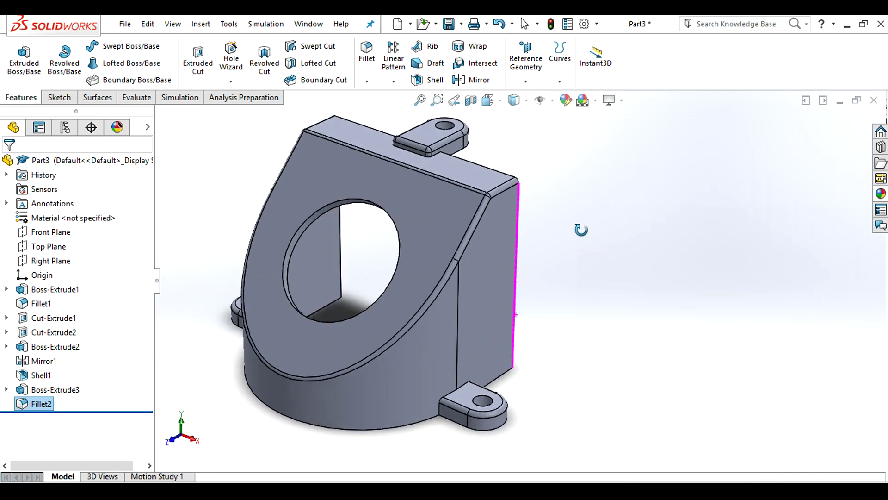
pyautogui.click(622, 100)
pyautogui.click(633, 147)
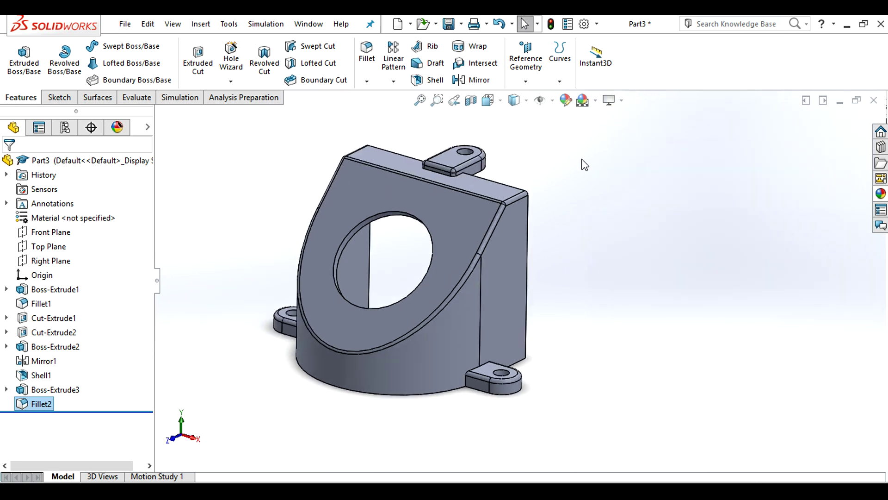
pyautogui.scroll(1, 584, 164)
pyautogui.moveTo(597, 171)
pyautogui.mouseDown(button='middle')
pyautogui.moveTo(607, 240)
pyautogui.moveTo(613, 218)
pyautogui.moveTo(607, 236)
pyautogui.mouseUp(button='middle')
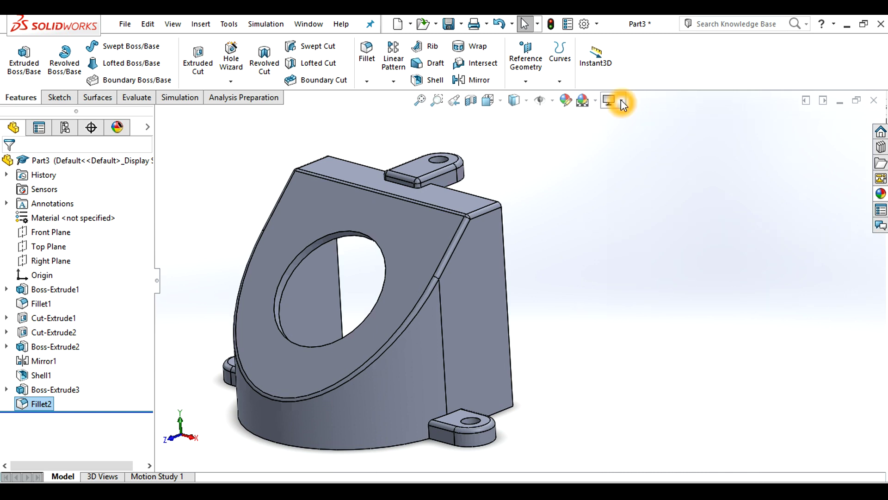
# Set the Display Style to Shaded without edges and zoom out to the whole bracket.
pyautogui.click(528, 100)
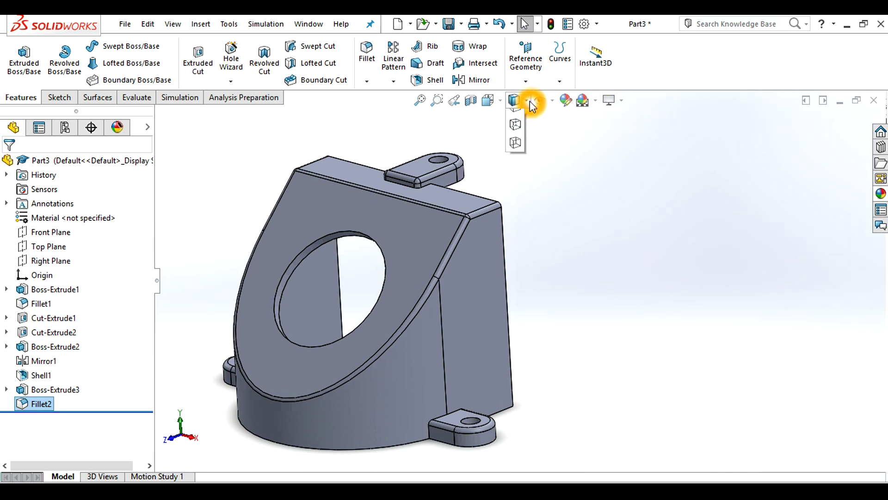
pyautogui.click(514, 134)
pyautogui.moveTo(514, 134)
pyautogui.mouseDown(button='middle')
pyautogui.moveTo(557, 165)
pyautogui.moveTo(557, 265)
pyautogui.moveTo(545, 248)
pyautogui.moveTo(556, 370)
pyautogui.moveTo(557, 351)
pyautogui.mouseUp(button='middle')
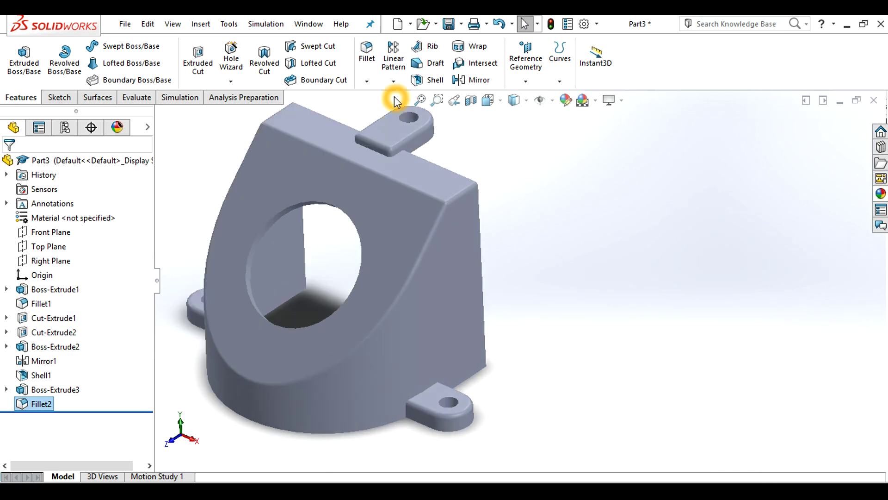
pyautogui.press('z')
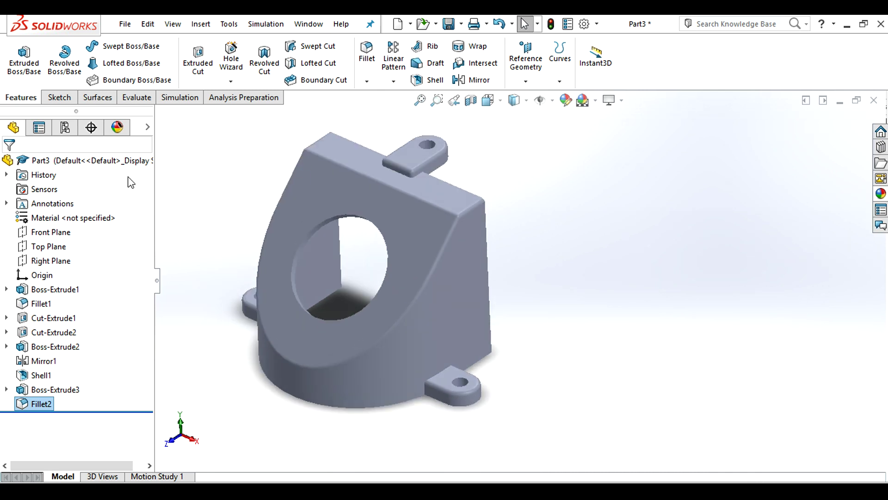
# Show Feature Dimensions from the Annotations folder, displaying Ø70, 115, 70, R13 and Ø10.50.
pyautogui.click(607, 199)
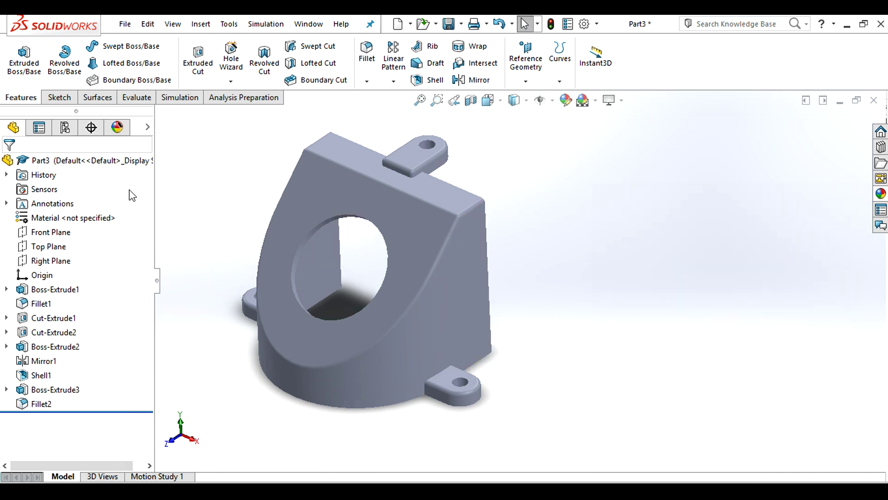
pyautogui.rightClick(37, 205)
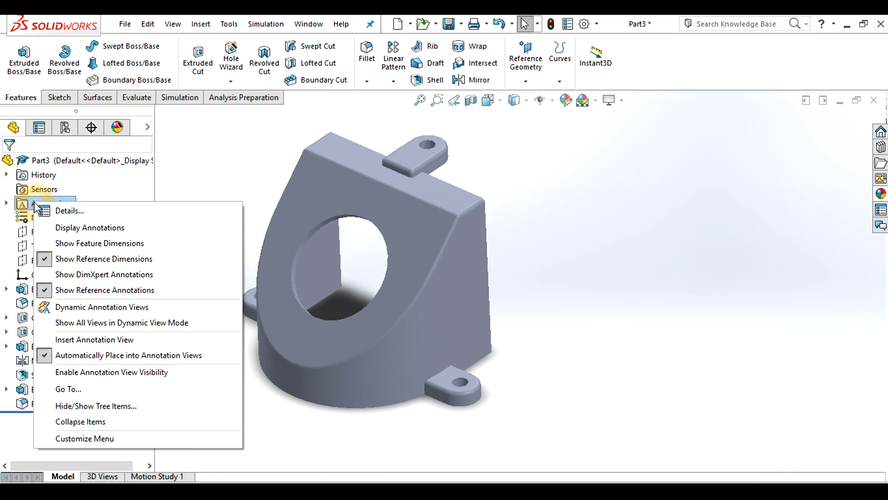
pyautogui.click(69, 243)
pyautogui.scroll(1, 563, 279)
pyautogui.scroll(1, 558, 288)
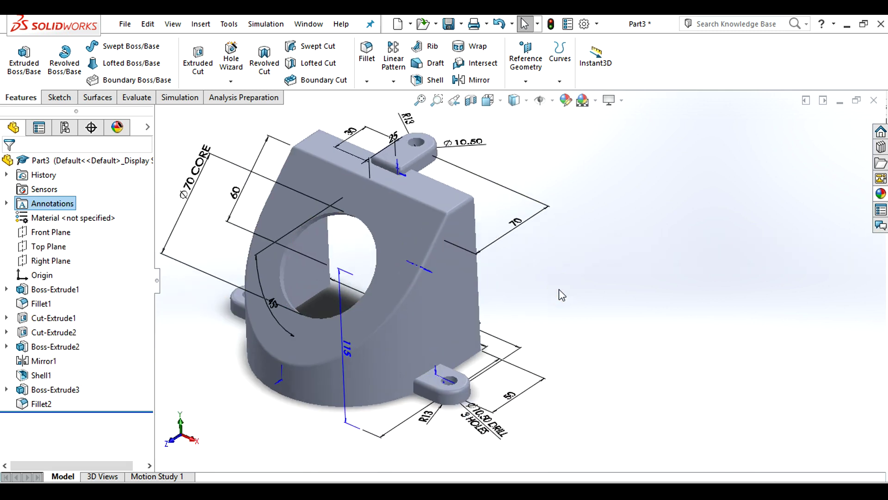
pyautogui.scroll(1, 557, 287)
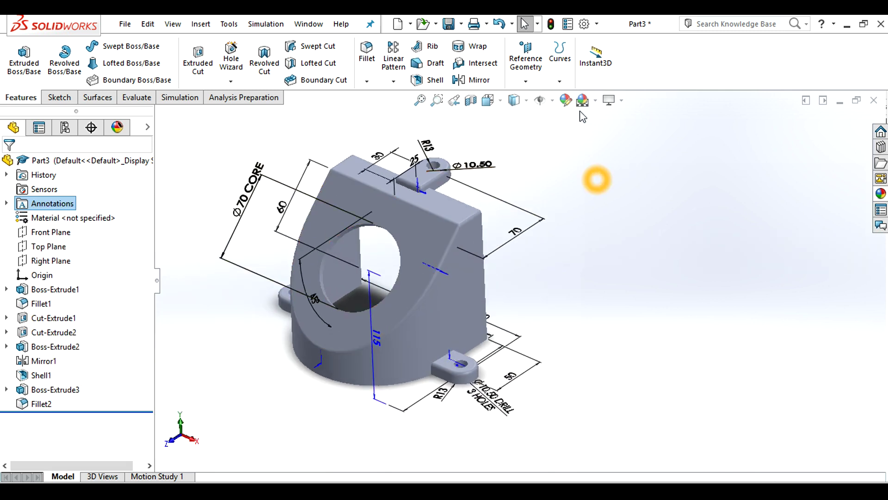
# Open Edit Appearance and cancel it without changes.
pyautogui.click(567, 101)
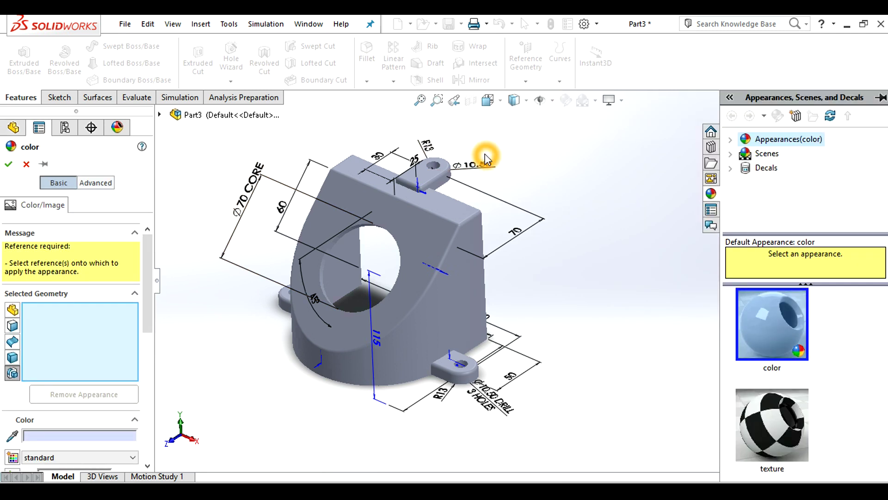
pyautogui.moveTo(145, 307)
pyautogui.mouseDown()
pyautogui.moveTo(142, 354)
pyautogui.moveTo(151, 326)
pyautogui.mouseUp()
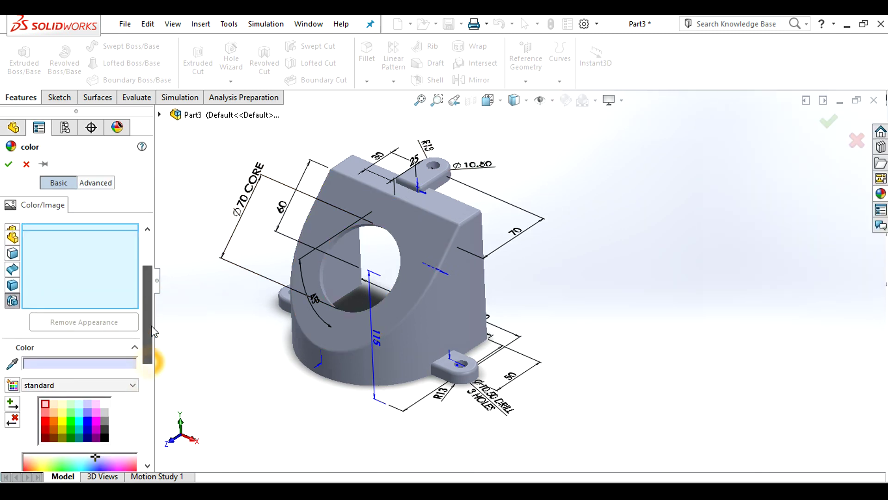
pyautogui.click(26, 164)
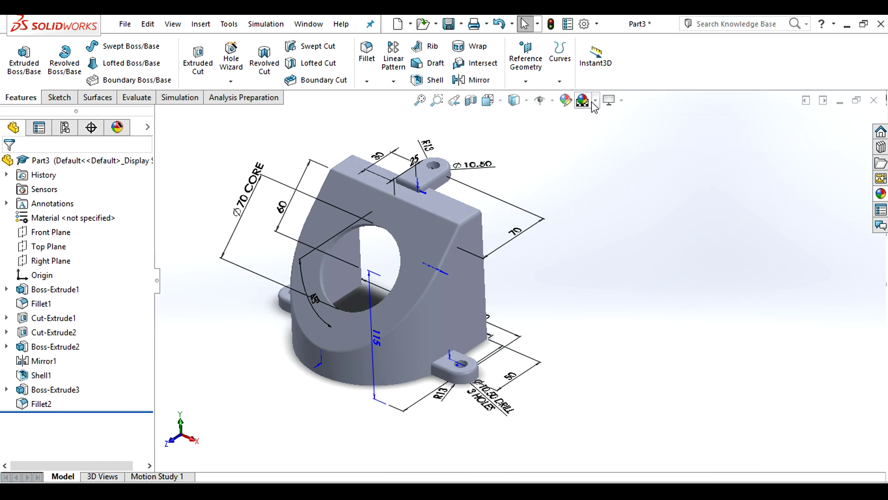
# Open Edit Material from the Material node, then close the library without choosing.
pyautogui.rightClick(38, 225)
pyautogui.click(68, 235)
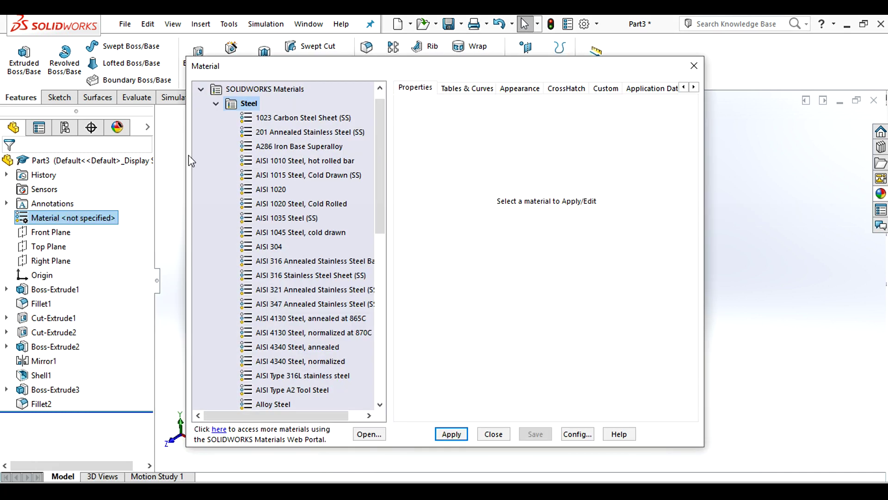
pyautogui.click(694, 67)
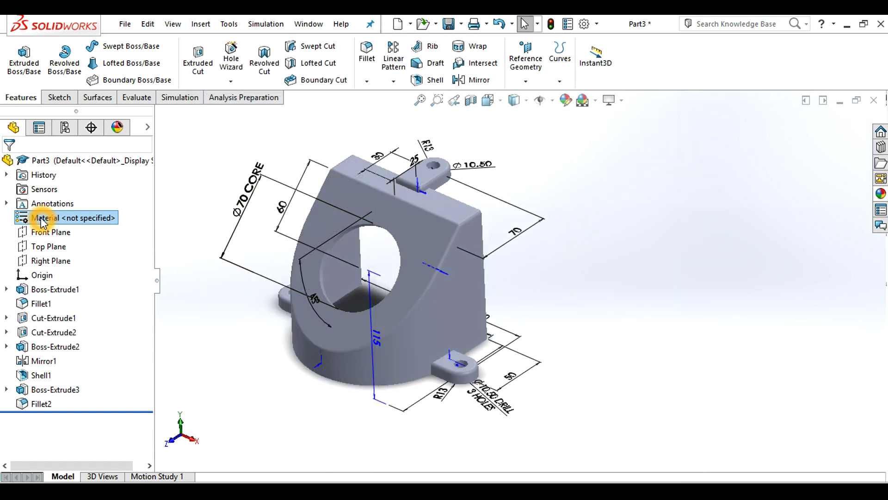
# Reopen Edit Material and expand the Aluminium Alloys category in the library.
pyautogui.rightClick(44, 218)
pyautogui.click(91, 230)
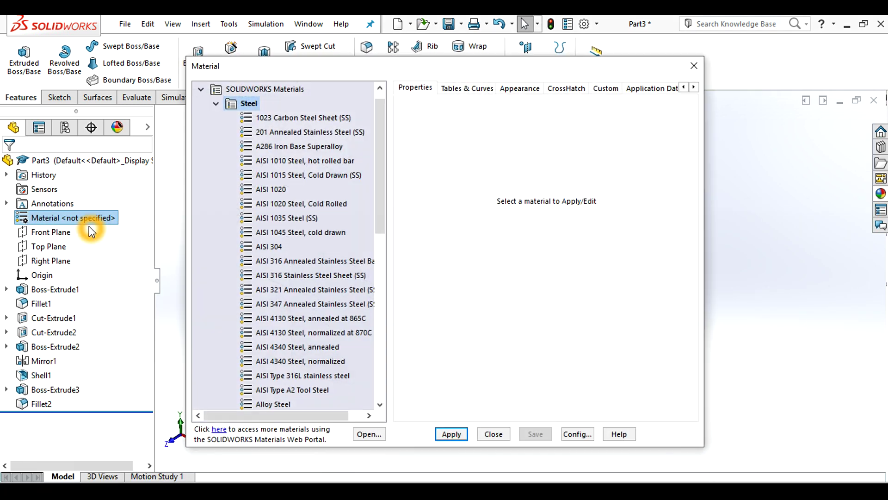
pyautogui.click(214, 104)
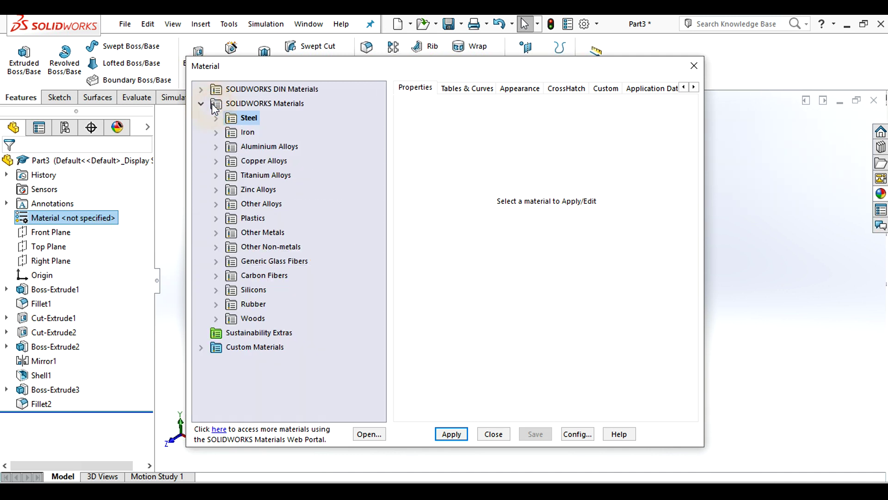
pyautogui.click(245, 146)
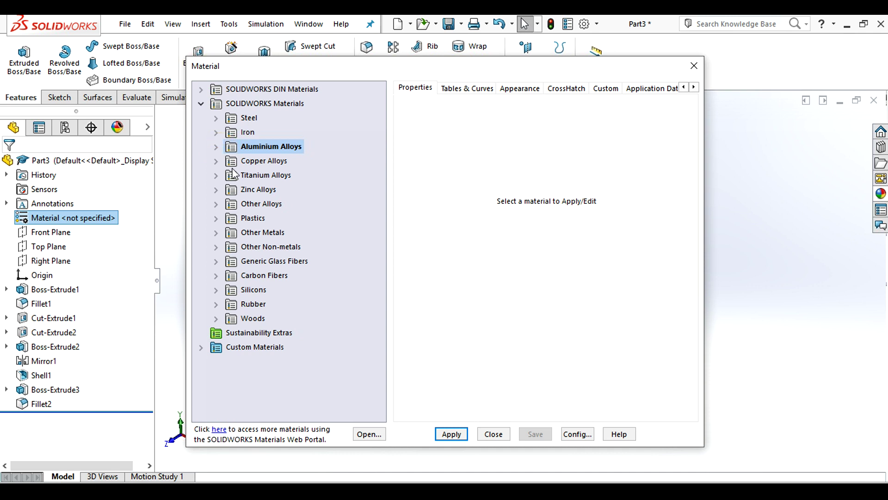
pyautogui.click(216, 204)
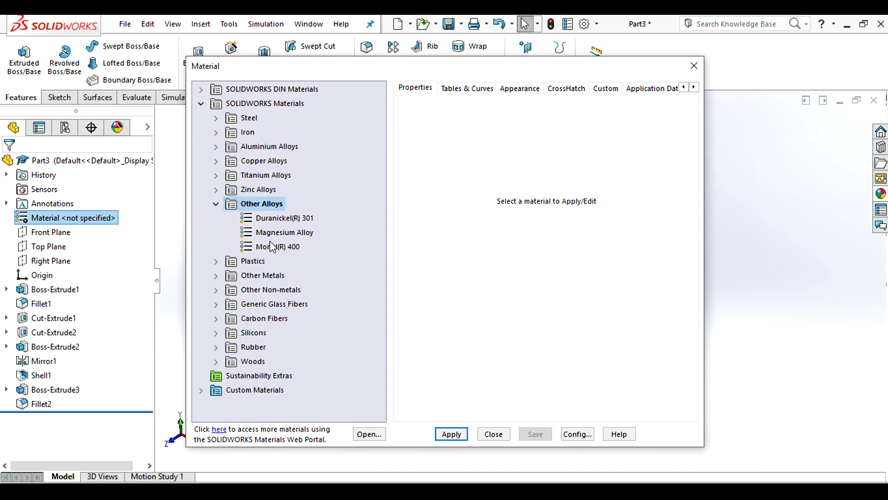
pyautogui.click(217, 204)
pyautogui.doubleClick(245, 147)
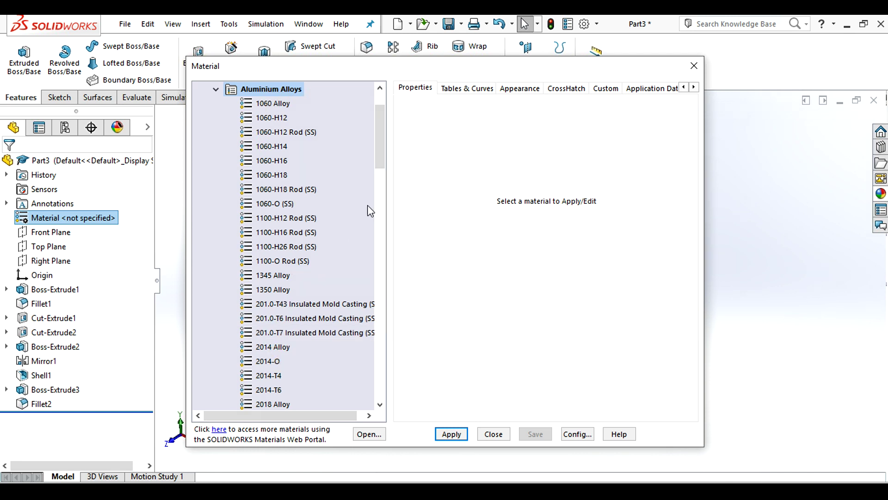
pyautogui.moveTo(379, 149)
pyautogui.mouseDown()
pyautogui.moveTo(379, 346)
pyautogui.moveTo(377, 307)
pyautogui.mouseUp()
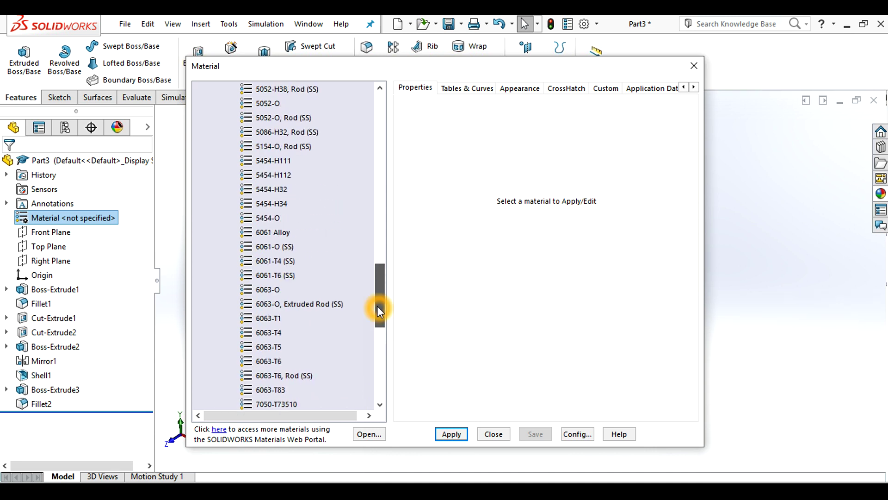
# Select 6061 Alloy, apply it to the bracket and close the material library.
pyautogui.click(283, 233)
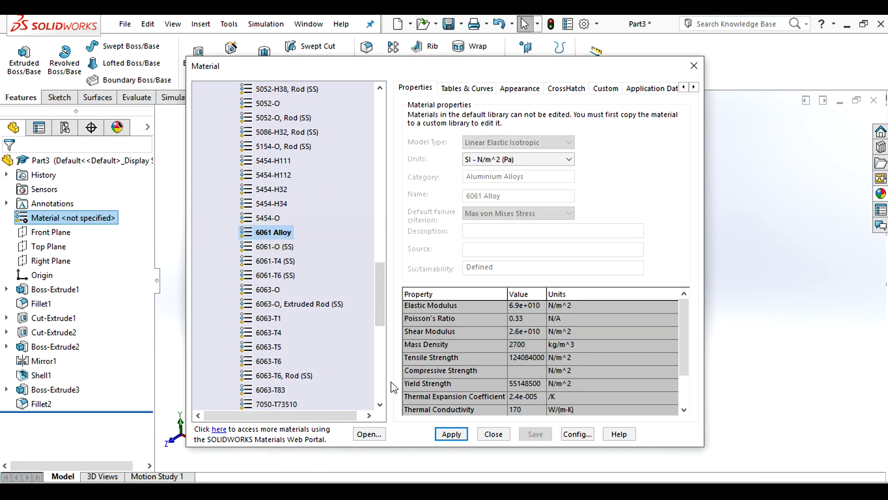
pyautogui.click(460, 436)
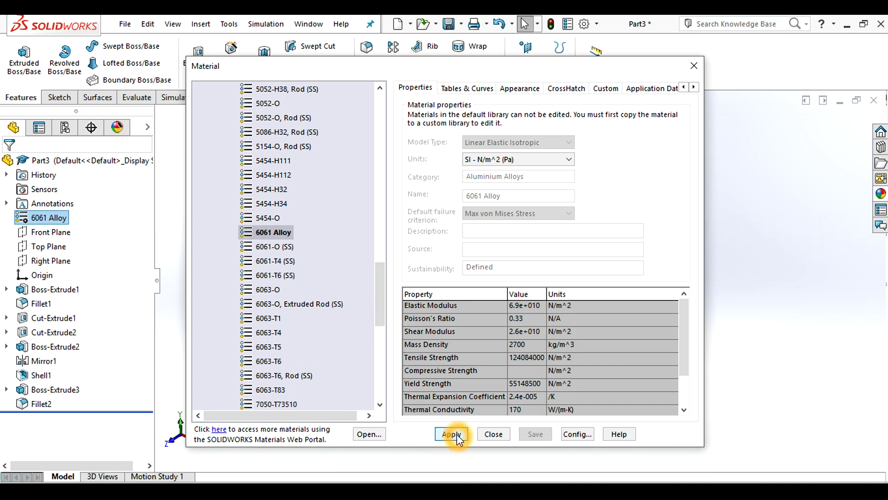
pyautogui.click(485, 436)
pyautogui.moveTo(545, 330)
pyautogui.mouseDown(button='middle')
pyautogui.moveTo(540, 314)
pyautogui.moveTo(582, 365)
pyautogui.moveTo(572, 302)
pyautogui.mouseUp(button='middle')
pyautogui.click(391, 177)
# Clear the face selection and start editing the bracket's appearance colour.
pyautogui.click(585, 327)
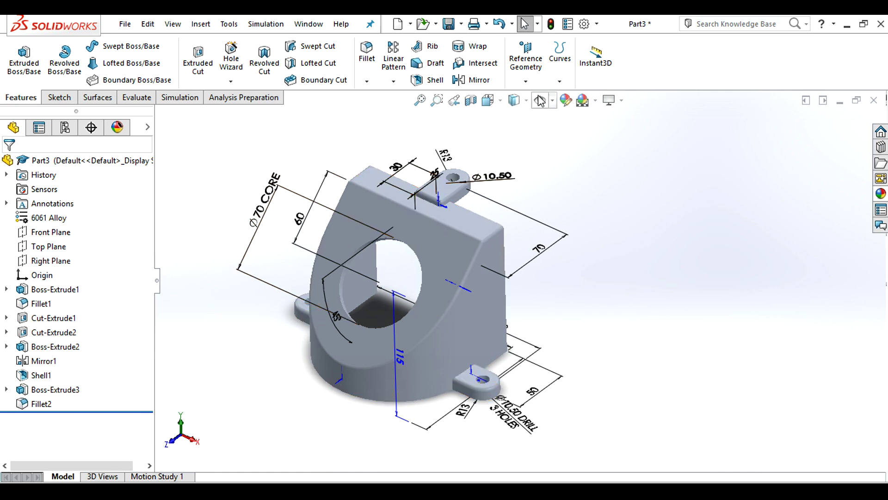
pyautogui.click(566, 100)
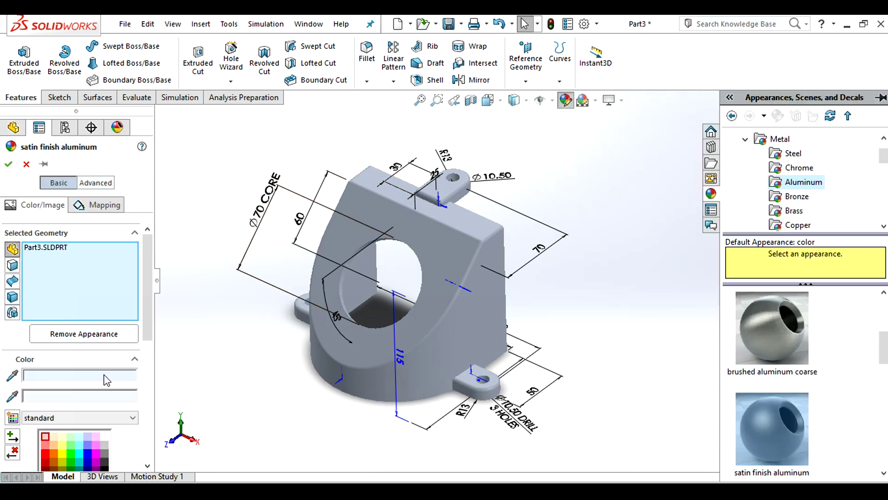
pyautogui.moveTo(146, 293); pyautogui.dragTo(148, 321)
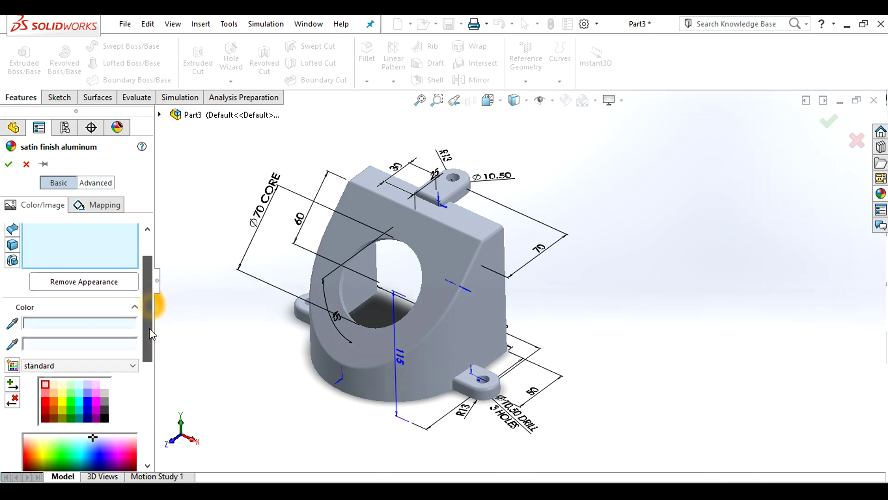
# Try orange and brown swatches, then settle on a light red tint for the bracket.
pyautogui.click(54, 368)
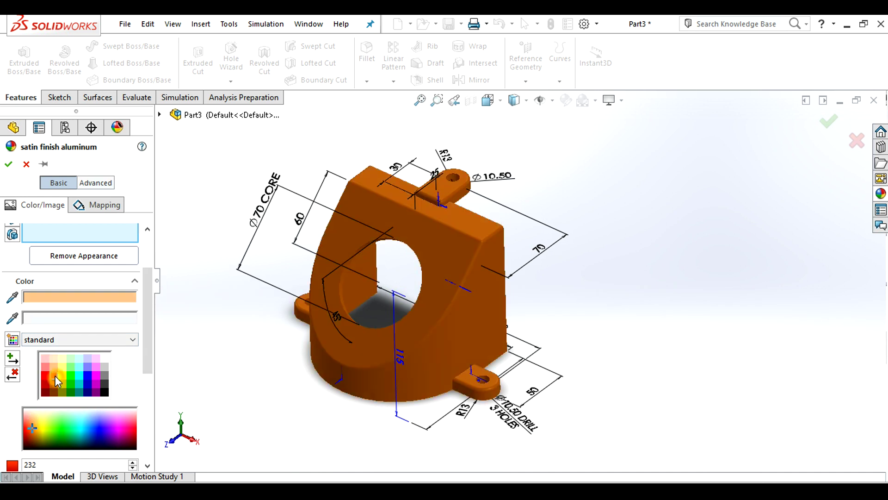
pyautogui.click(54, 384)
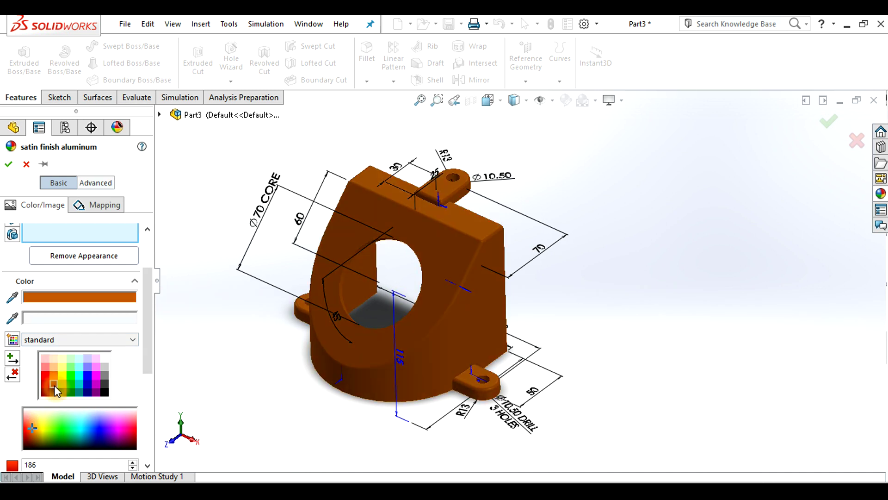
pyautogui.click(54, 389)
pyautogui.click(53, 367)
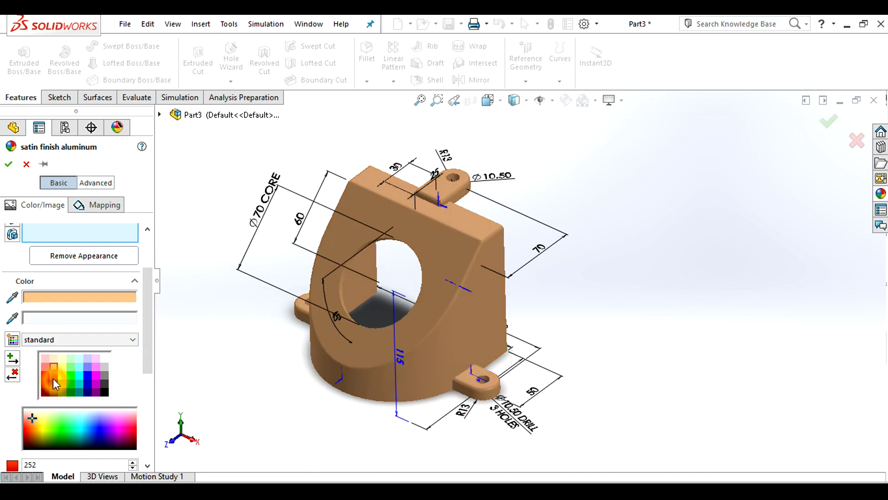
pyautogui.click(52, 375)
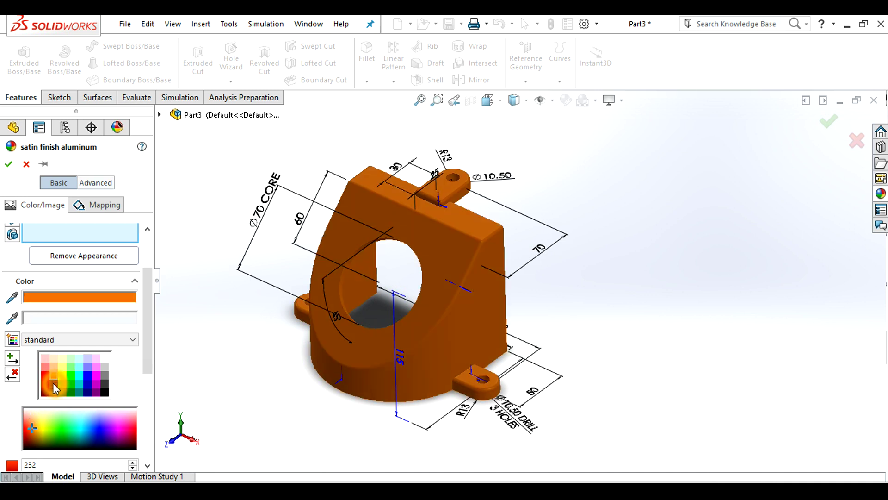
pyautogui.scroll(-2, 472, 296)
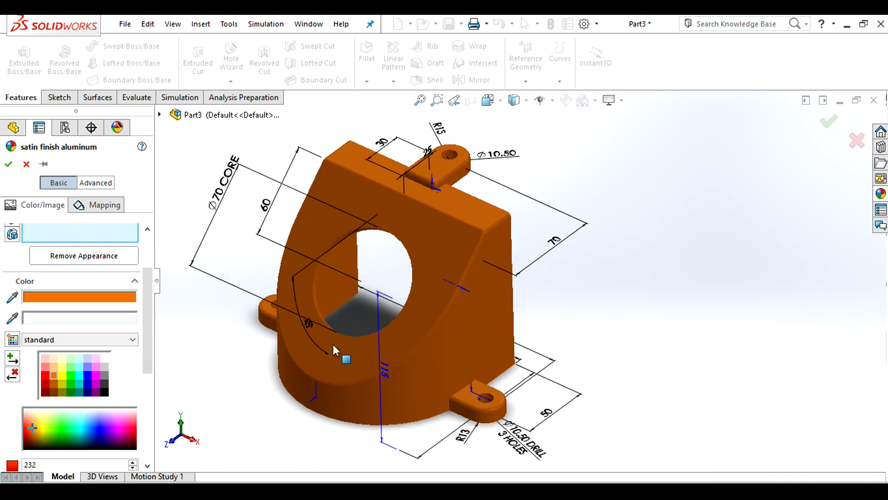
pyautogui.click(46, 373)
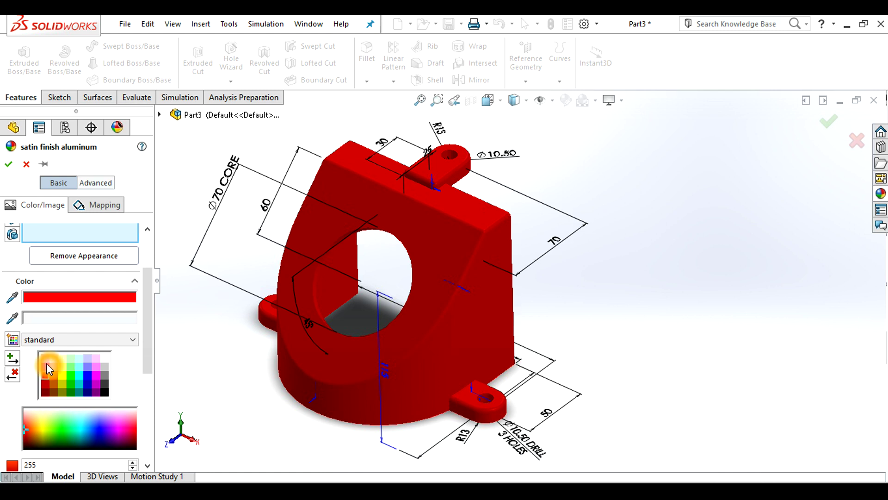
pyautogui.click(46, 366)
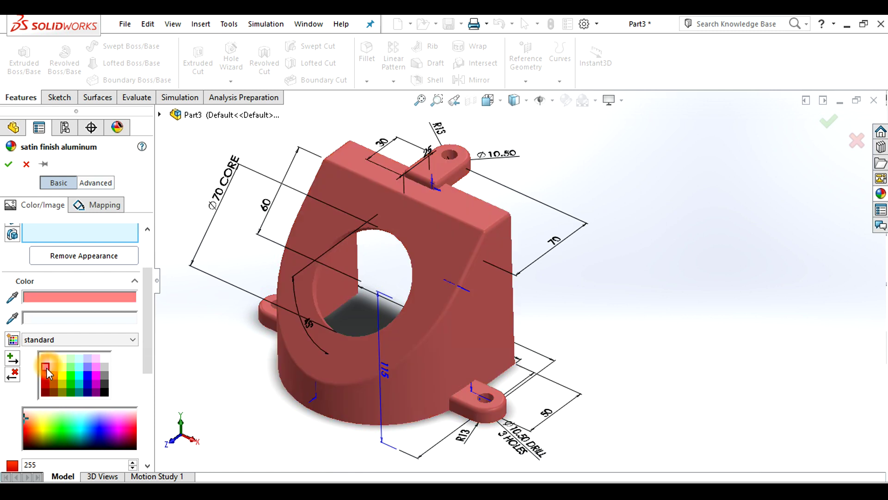
pyautogui.click(610, 279)
# Orbit the bracket slightly and snap it to the isometric view.
pyautogui.scroll(1, 666, 335)
pyautogui.scroll(-1, 666, 334)
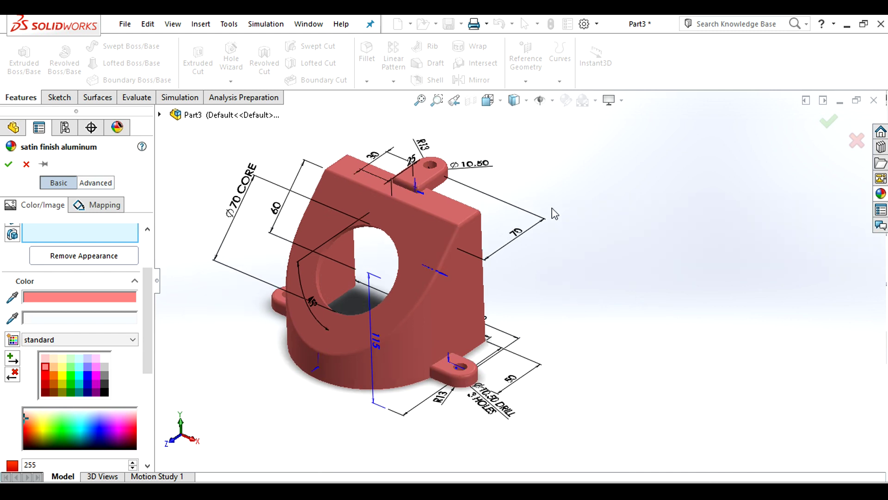
pyautogui.moveTo(554, 214); pyautogui.dragTo(557, 204, button='middle')
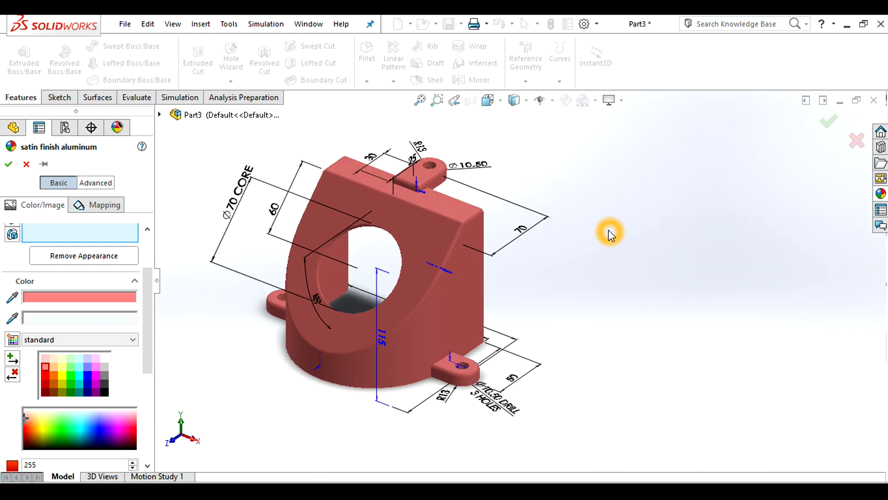
pyautogui.hotkey('ctrl', '7')
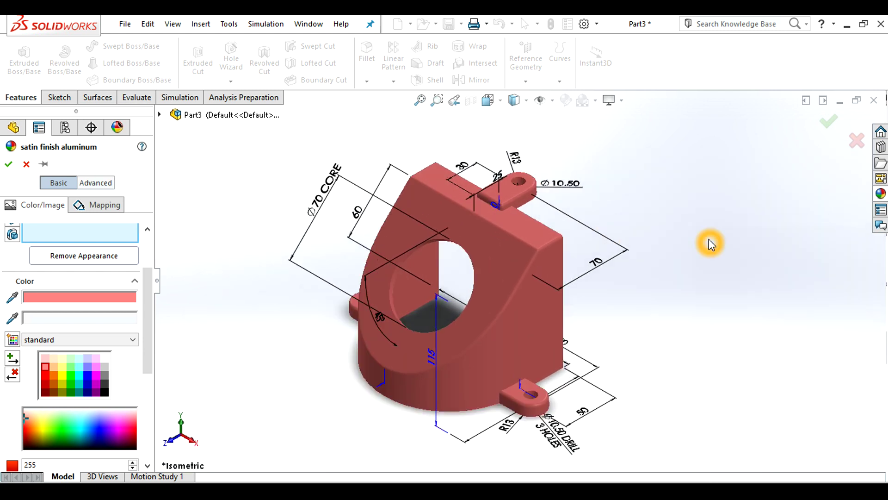
# Adjust the zoom, confirm the light red appearance, and rotate the bracket view.
pyautogui.scroll(-3, 707, 243)
pyautogui.scroll(1, 685, 247)
pyautogui.scroll(1, 662, 279)
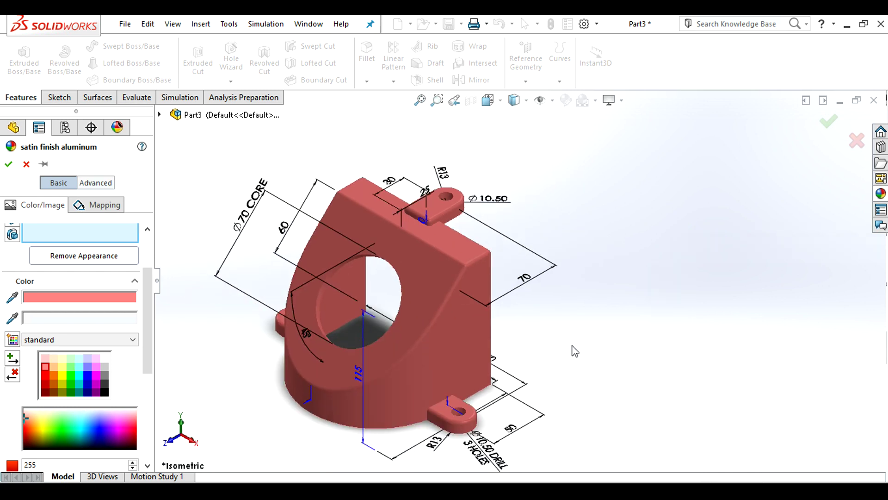
pyautogui.scroll(-1, 570, 354)
pyautogui.scroll(1, 567, 351)
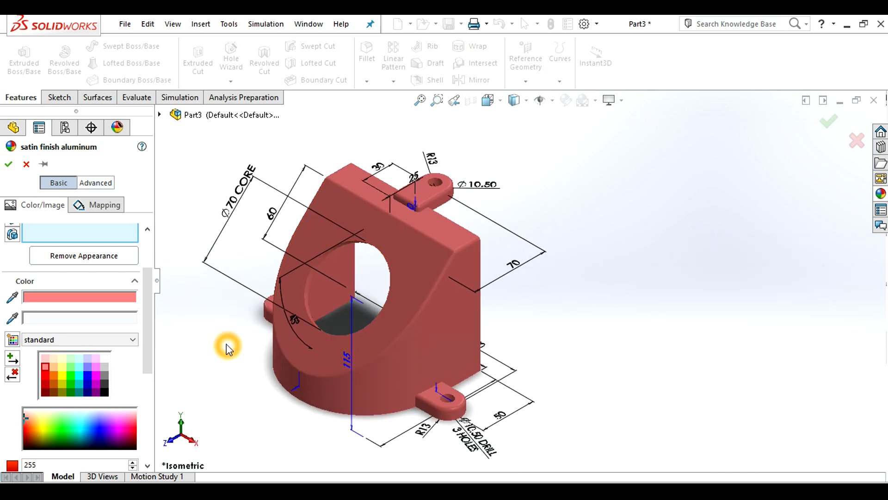
pyautogui.scroll(-1, 226, 343)
pyautogui.scroll(1, 226, 343)
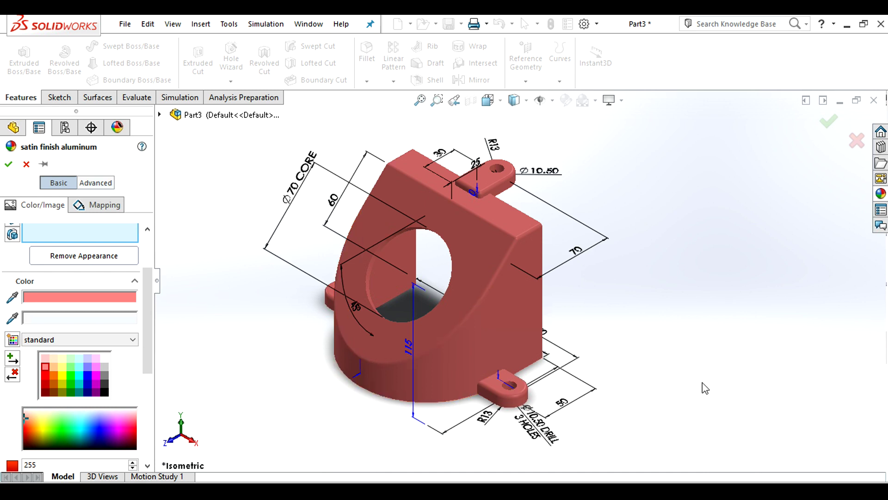
pyautogui.click(7, 165)
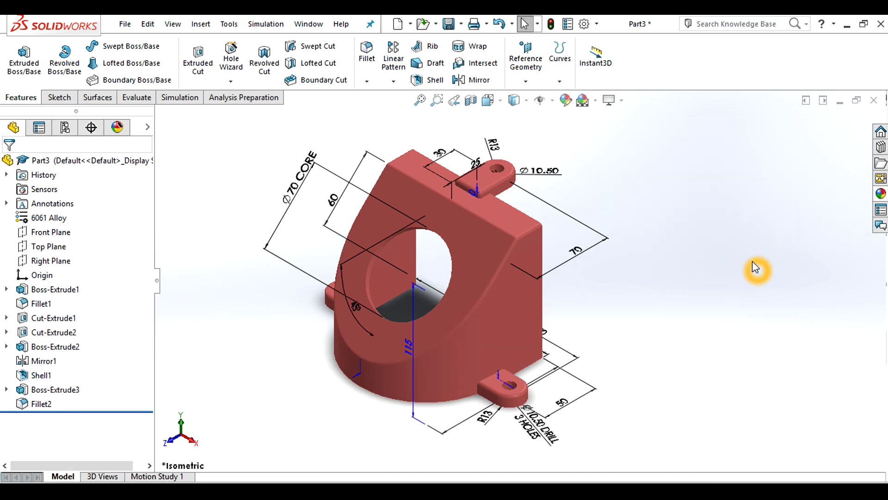
pyautogui.moveTo(754, 268); pyautogui.dragTo(637, 250, button='middle')
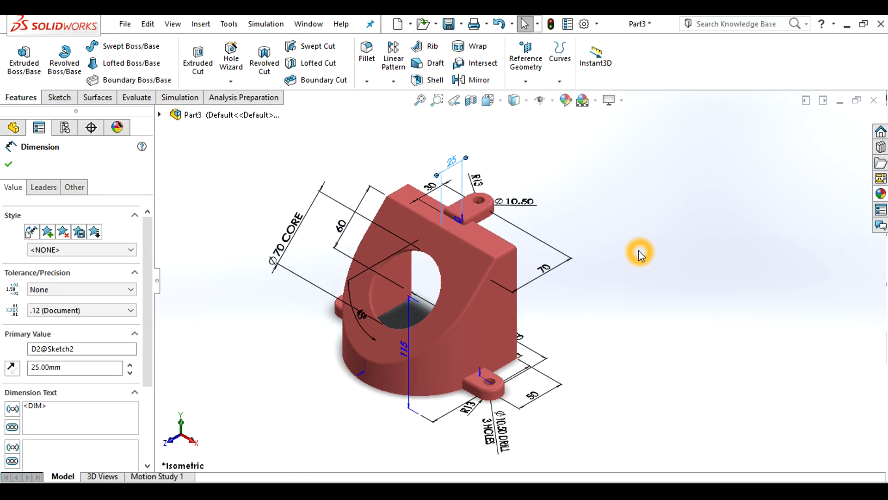